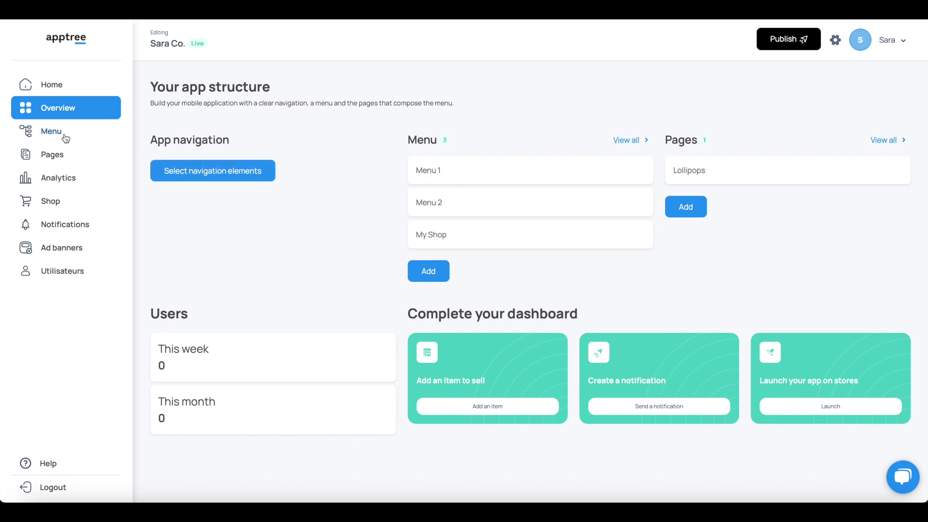
Open the Sara Co. app from the home page and show its menu structure.
left_click(69, 86)
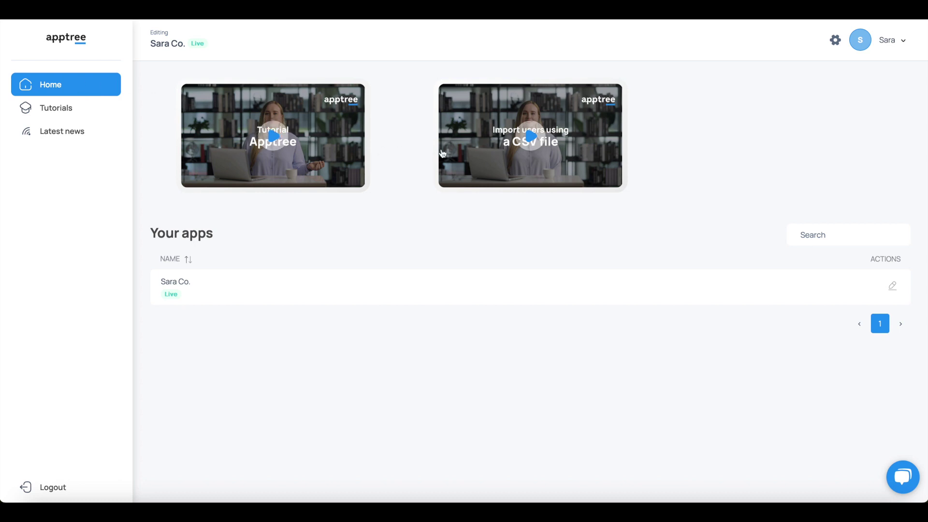
left_click(70, 107)
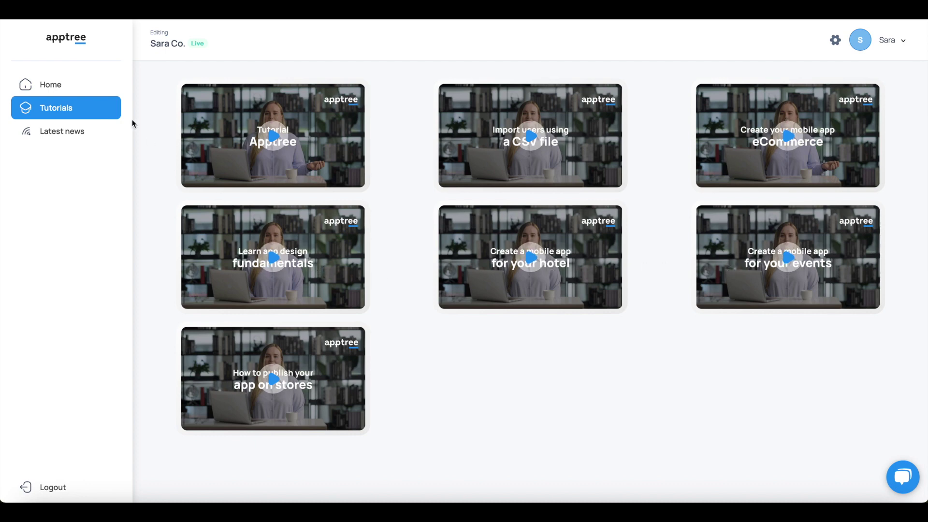
left_click(83, 89)
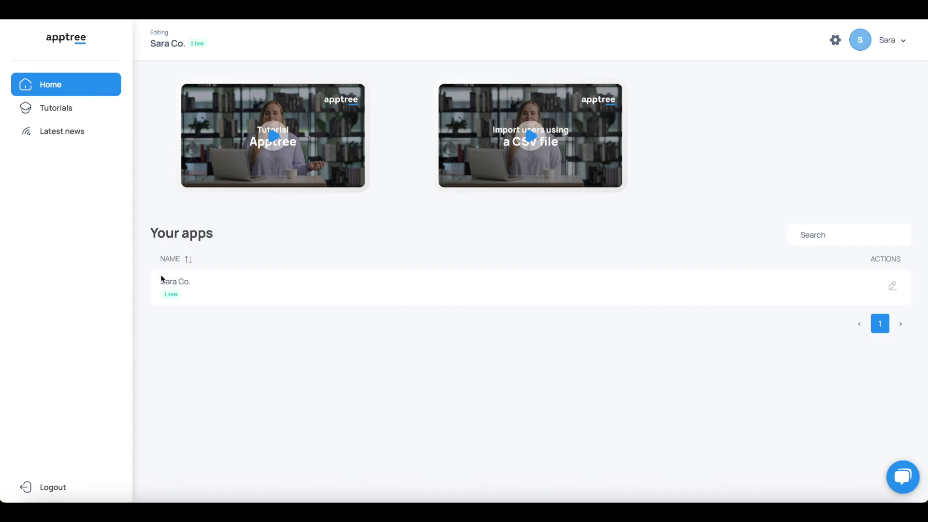
left_click(178, 284)
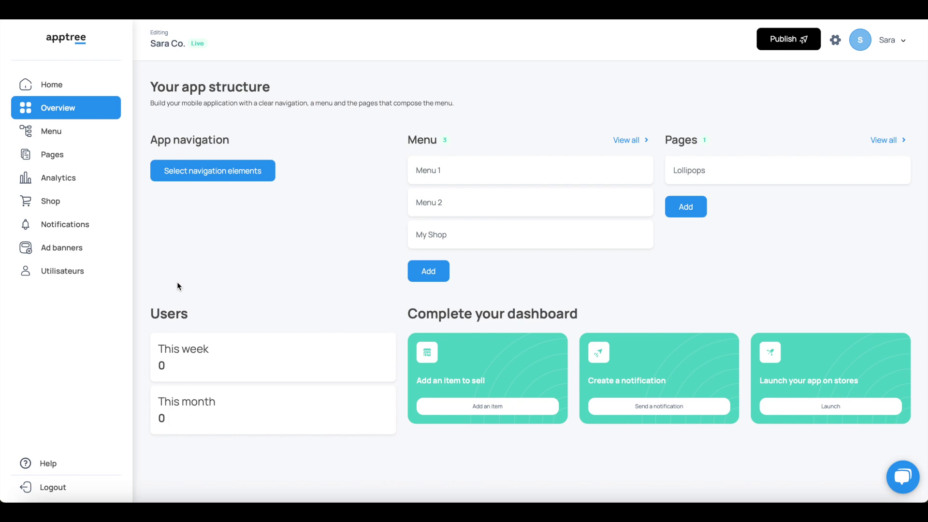
left_click(62, 134)
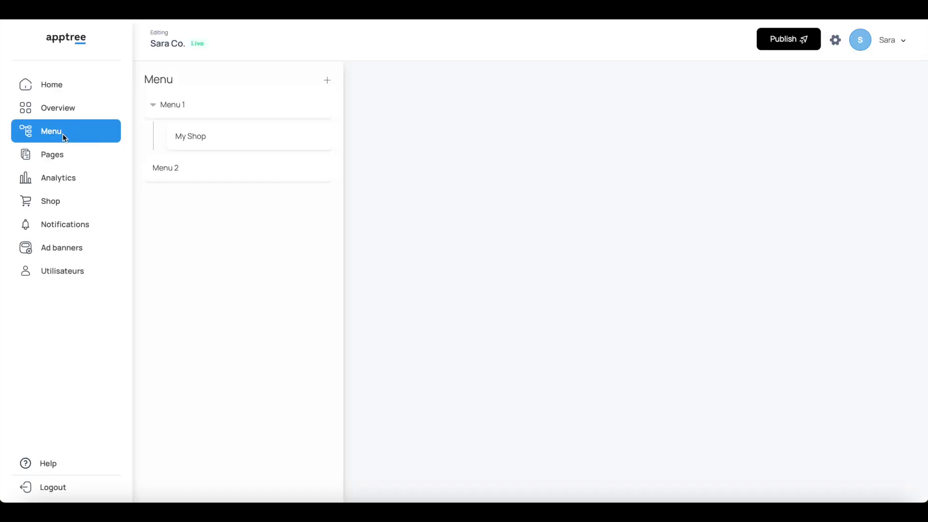
Retitle the Menu 1 category as 'My World'.
left_click(195, 114)
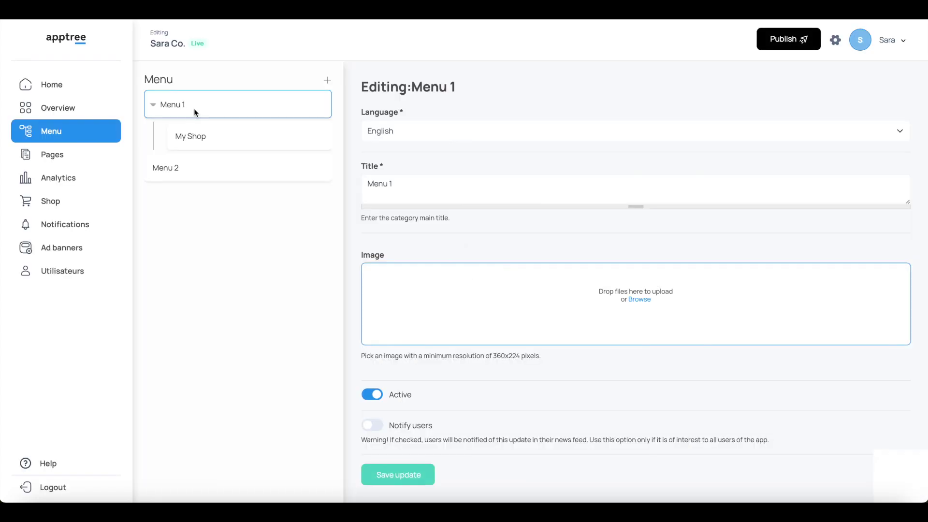
left_click(423, 183)
key("ctrl+a")
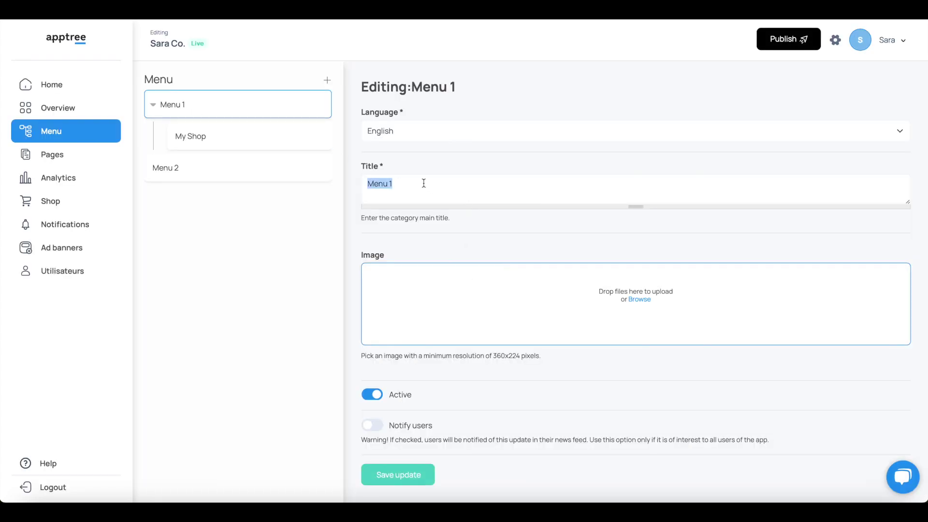
type("My World")
Upload pink-sky-cover.jpg as the category image and save the update.
left_click(642, 302)
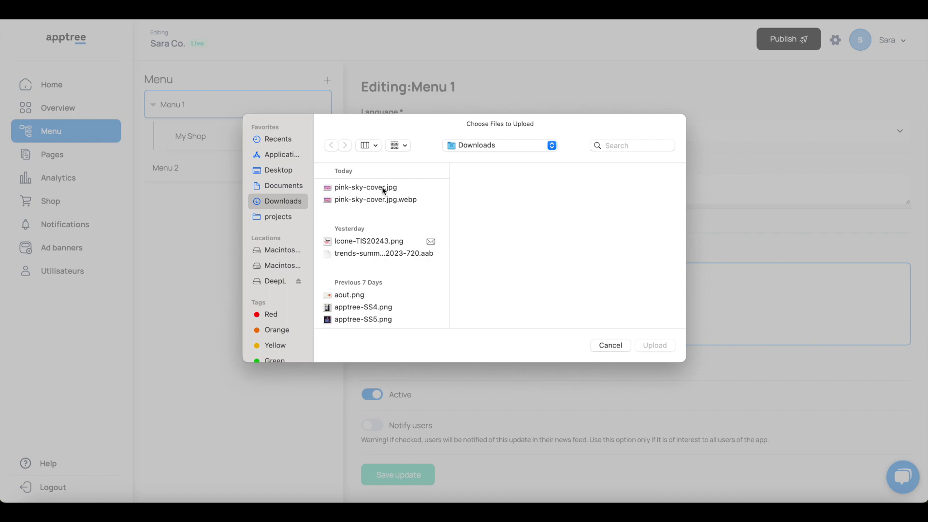
left_click(383, 188)
left_click(650, 344)
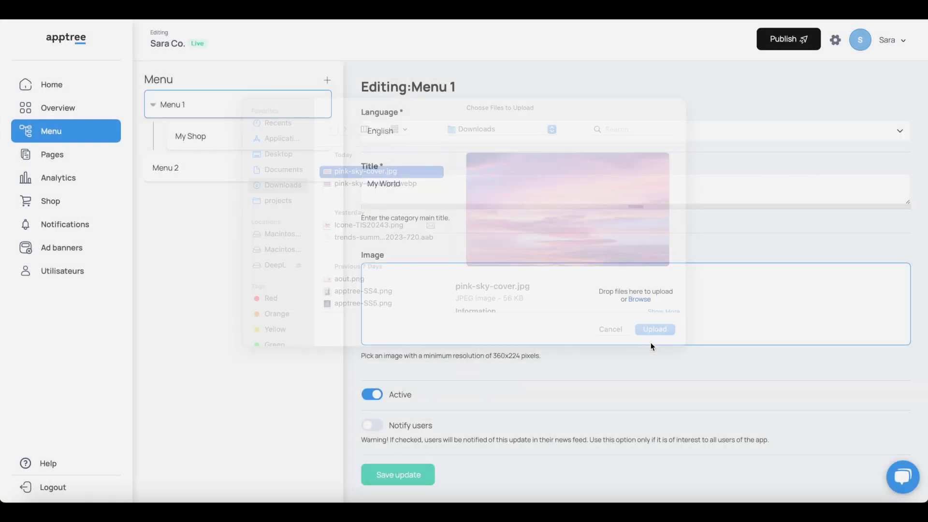
scroll(650, 344, "down", 5)
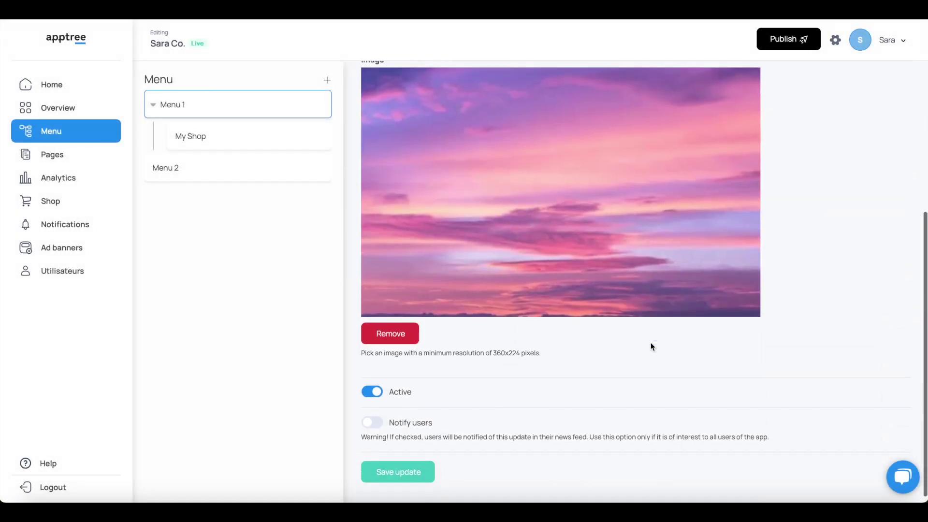
scroll(651, 346, "up", 5)
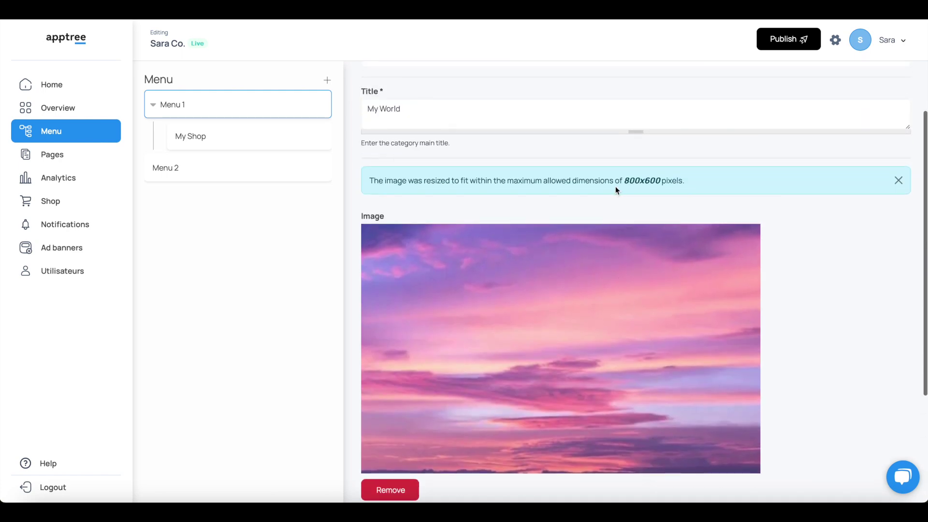
scroll(670, 198, "down", 3)
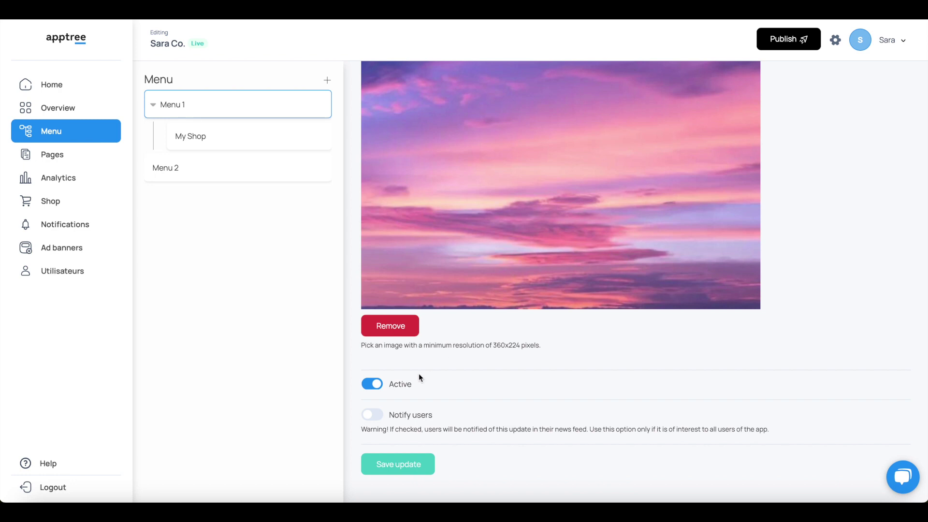
left_click(417, 469)
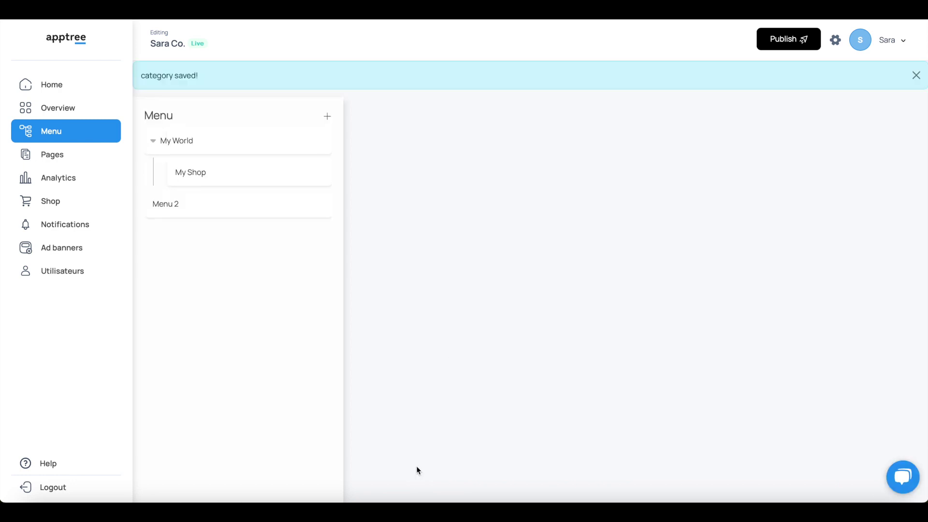
Change the Menu 2 category's title to 'About us' and save the update.
left_click(311, 143)
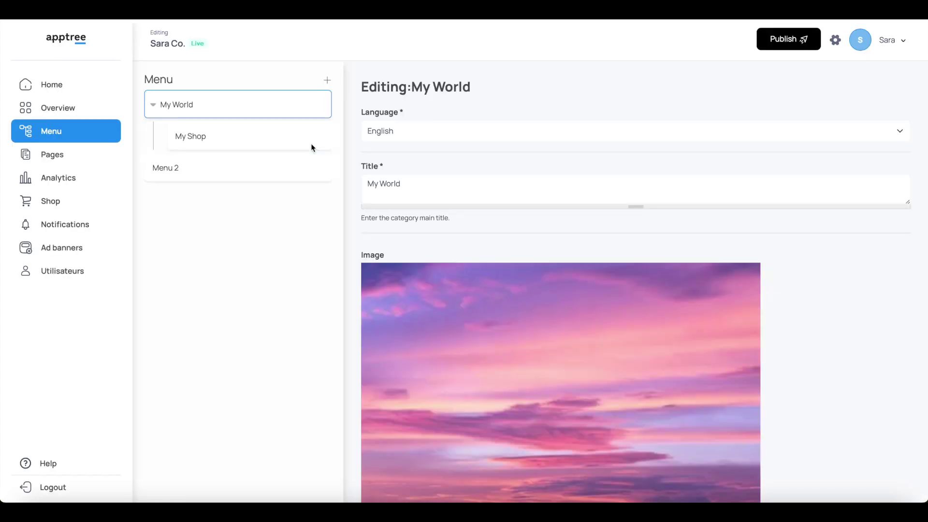
left_click(281, 142)
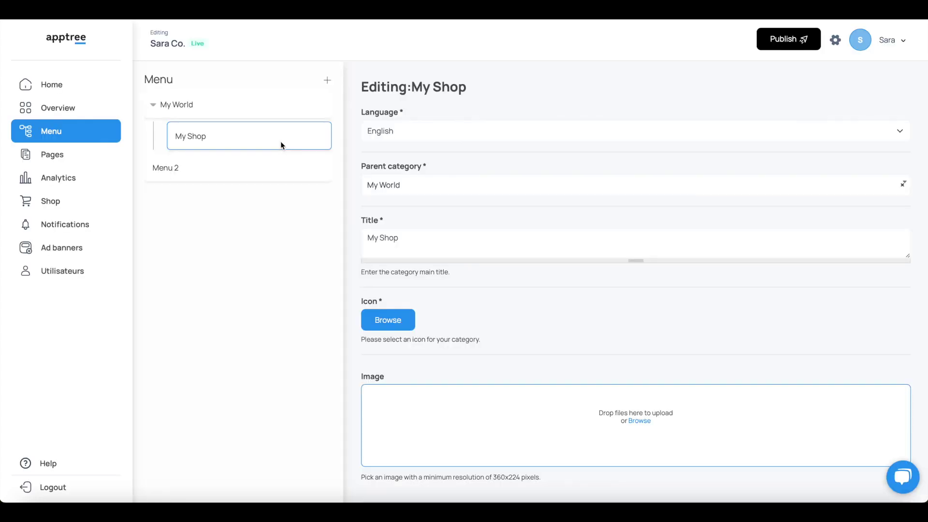
left_click(278, 171)
triple_click(418, 178)
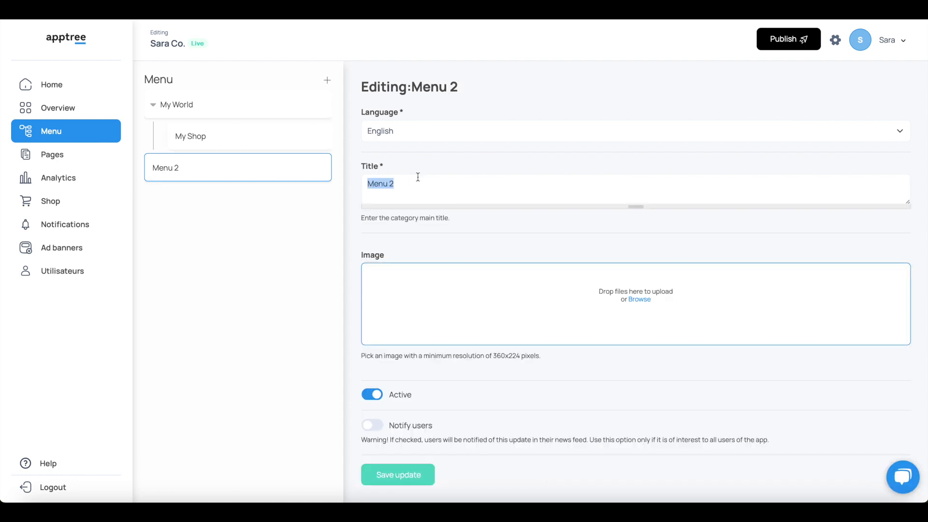
type("About us")
scroll(483, 405, "down", 1)
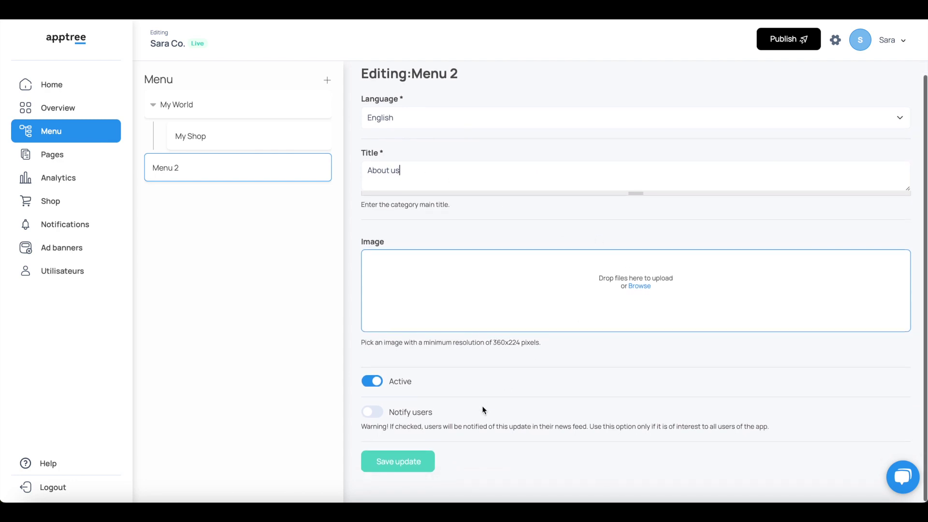
left_click(391, 469)
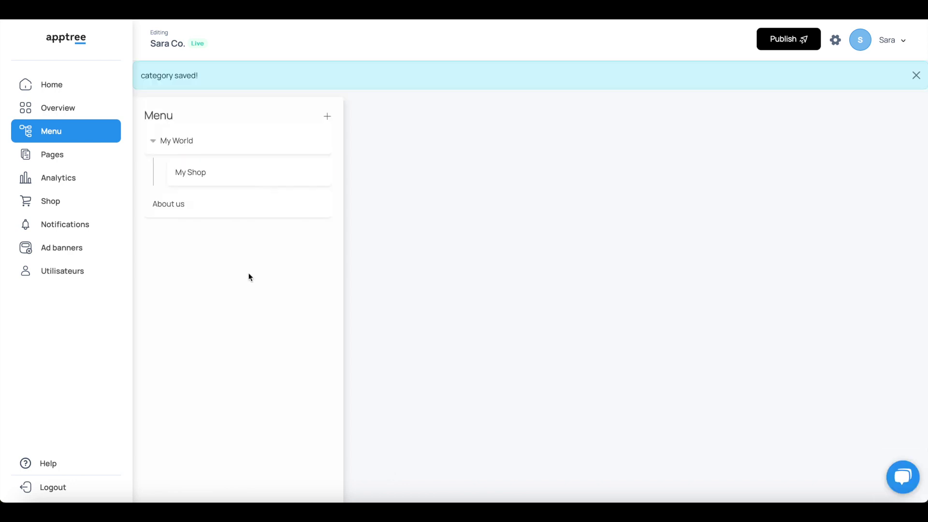
left_click(241, 182)
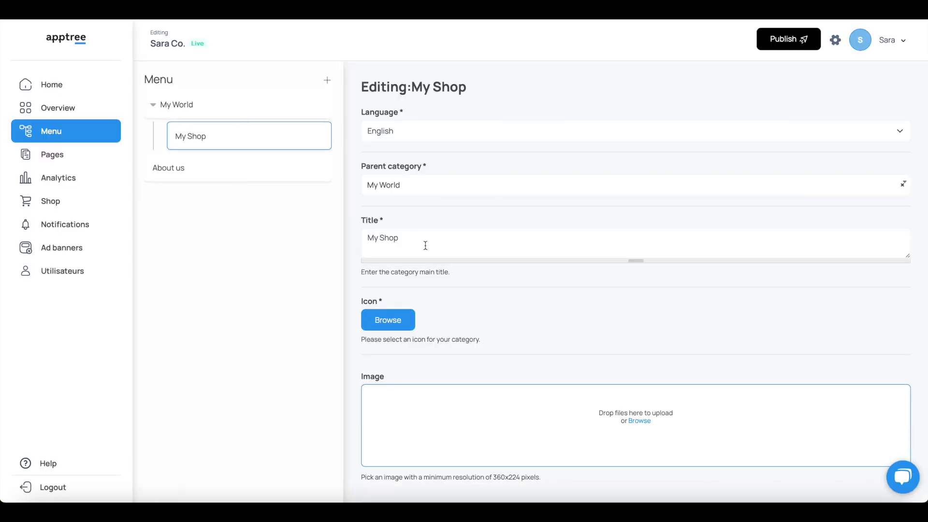
Upload pink-sky-cover.jpg into the My Shop category's image drop zone.
scroll(528, 297, "down", 2)
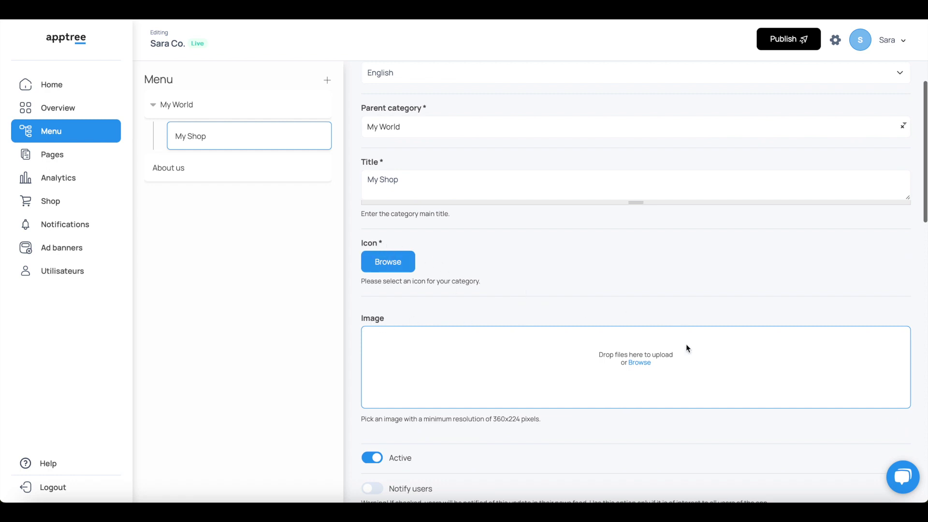
left_click(638, 364)
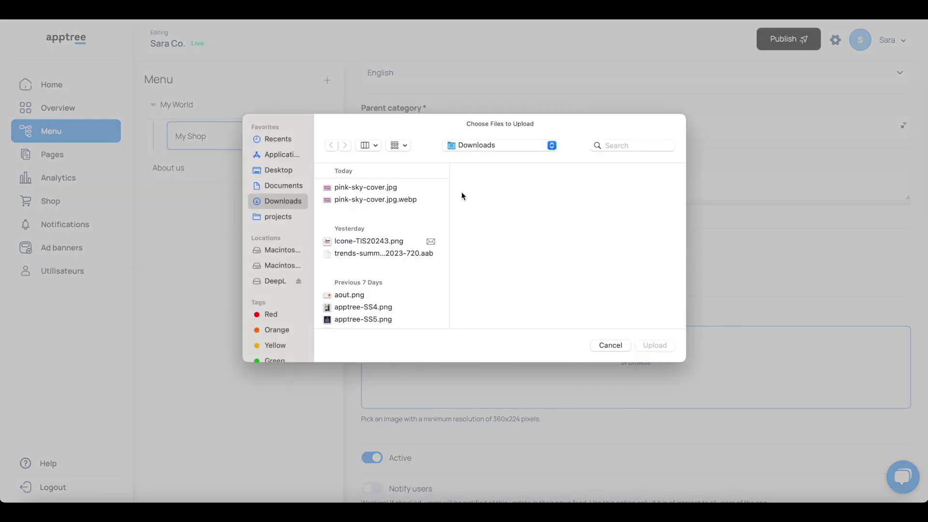
left_click(372, 188)
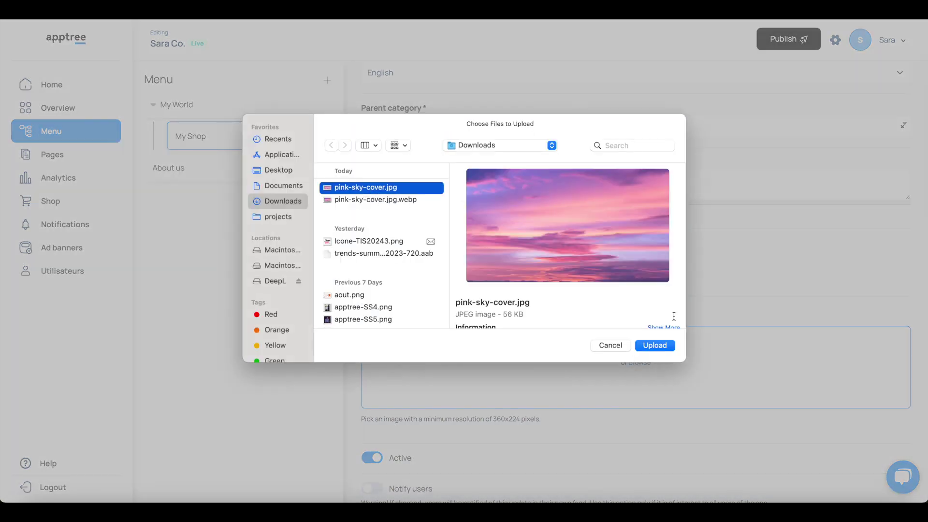
left_click(654, 345)
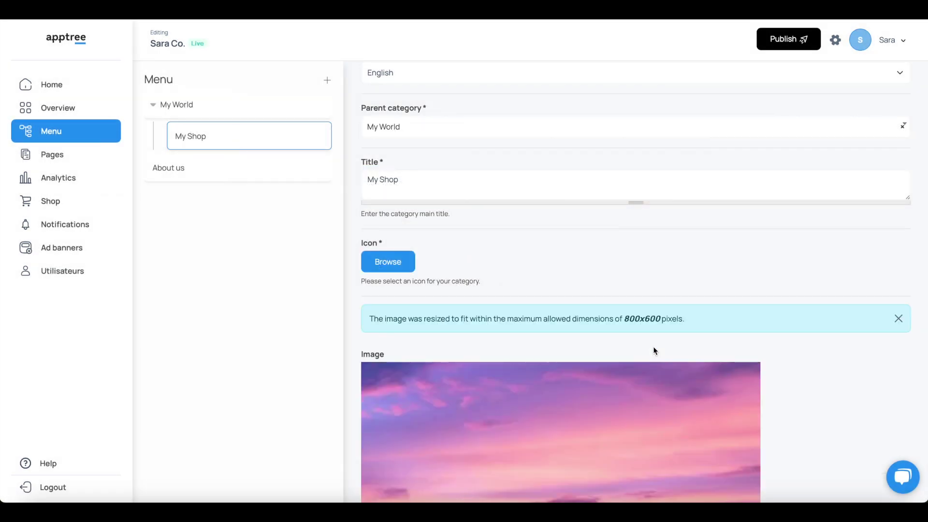
scroll(653, 346, "down", 2)
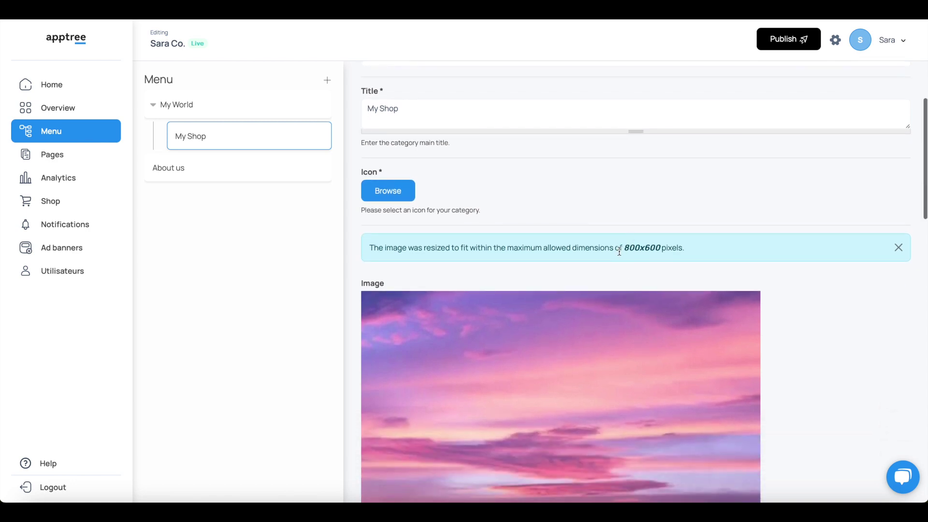
scroll(669, 243, "down", 3)
scroll(668, 243, "down", 6)
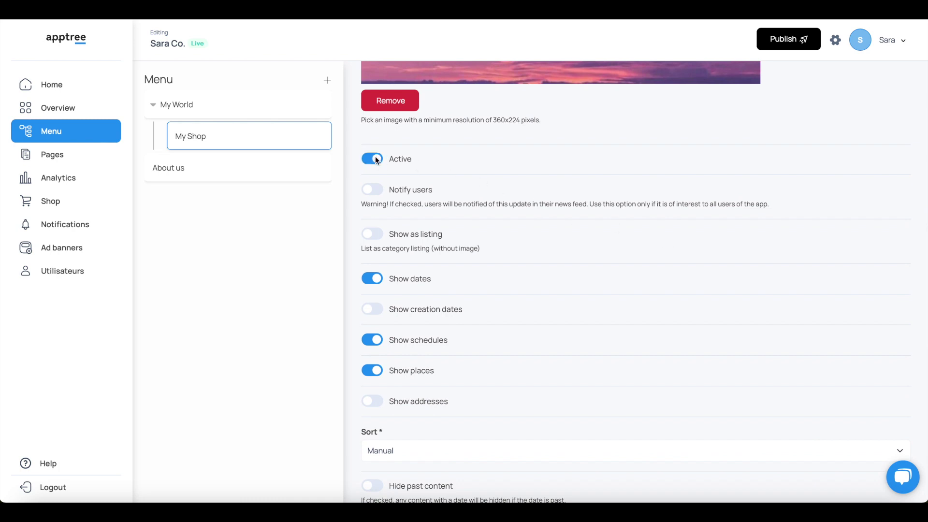
Switch off Notify users and keep the My Shop sort order on Manual.
left_click(372, 191)
scroll(387, 325, "down", 2)
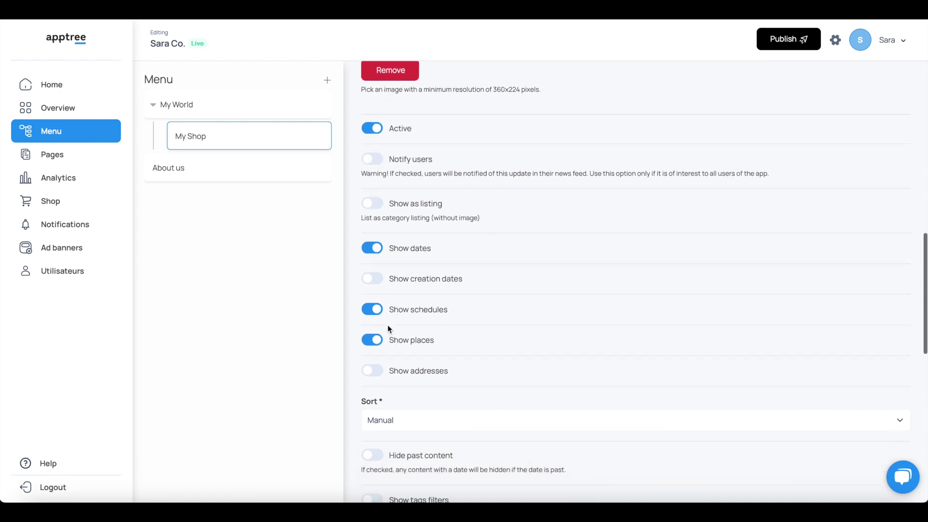
scroll(387, 328, "down", 1)
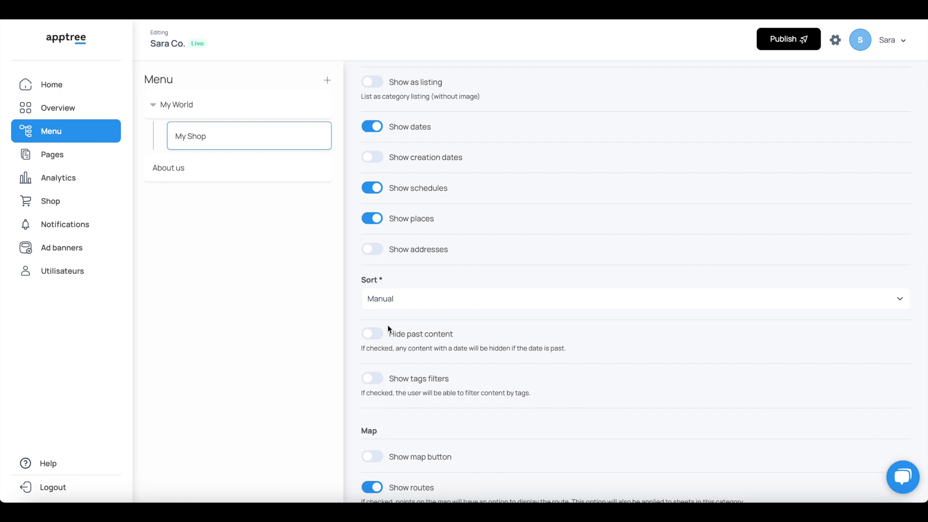
scroll(387, 328, "down", 1)
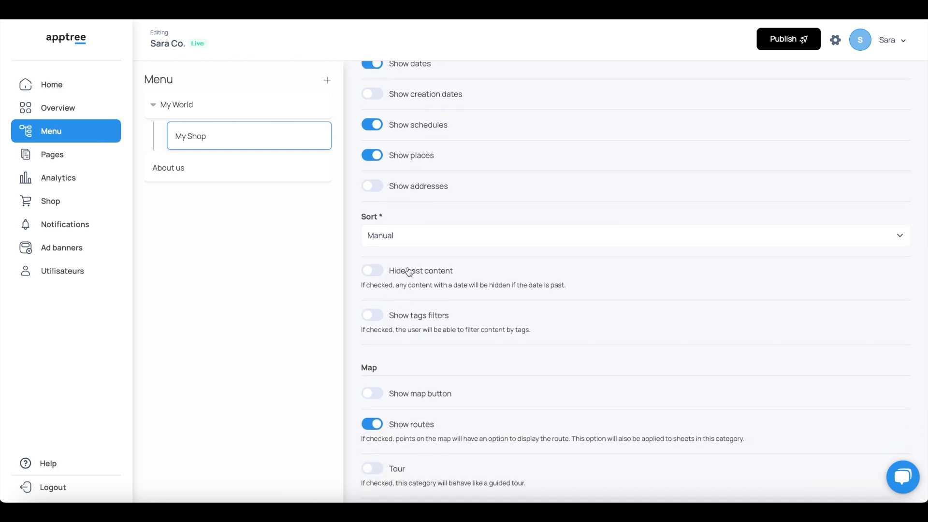
left_click(404, 240)
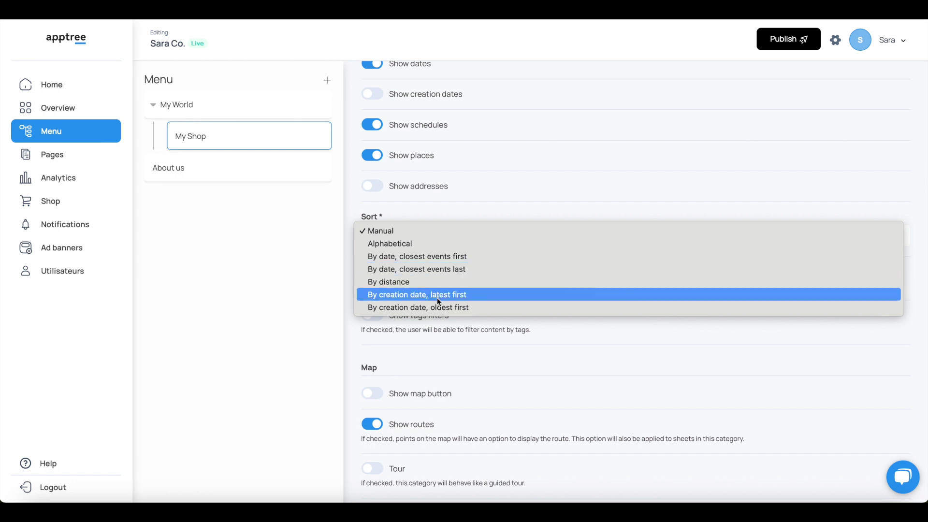
left_click(542, 330)
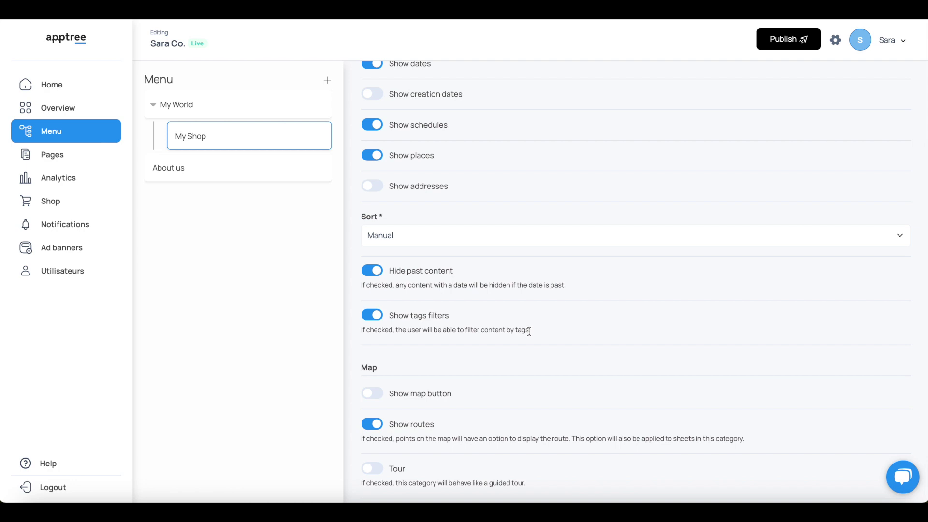
Turn on the map for My Shop, keeping routes shown and the Default provider.
scroll(529, 332, "down", 5)
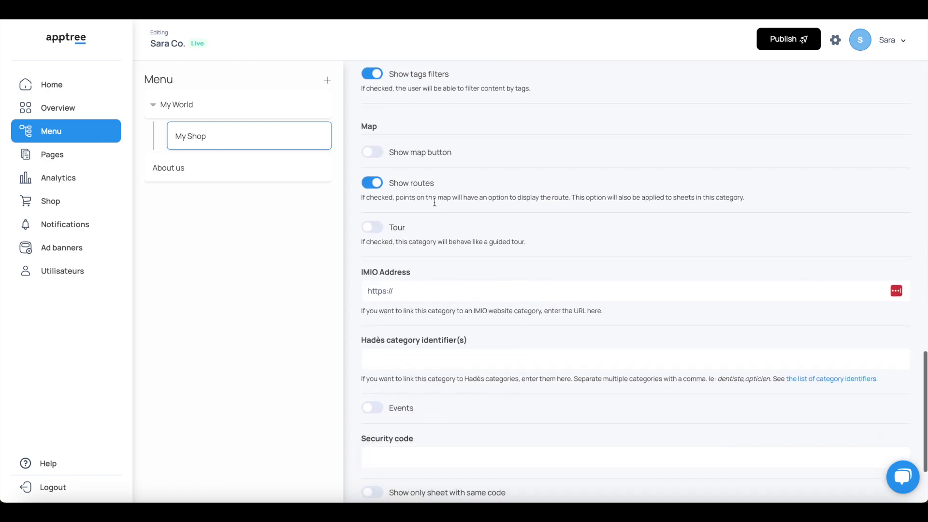
left_click(373, 153)
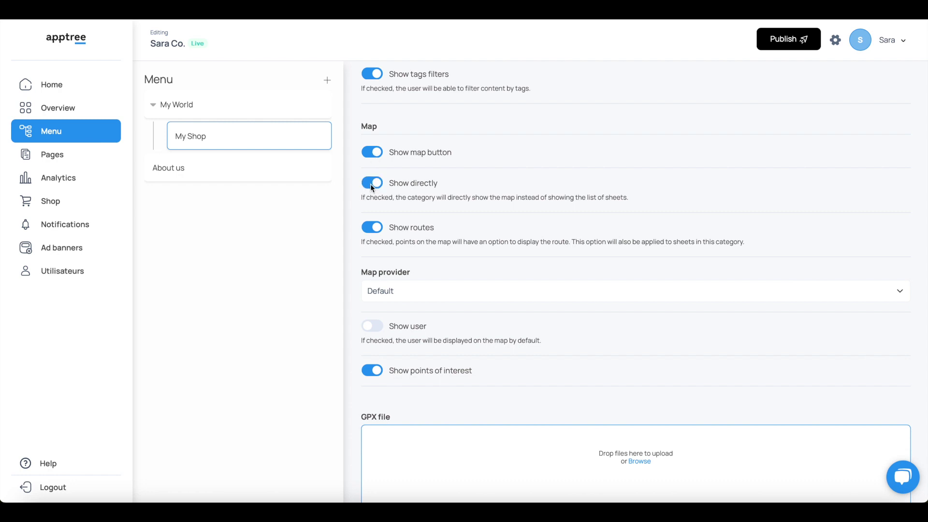
left_click(374, 227)
left_click(375, 228)
left_click(422, 292)
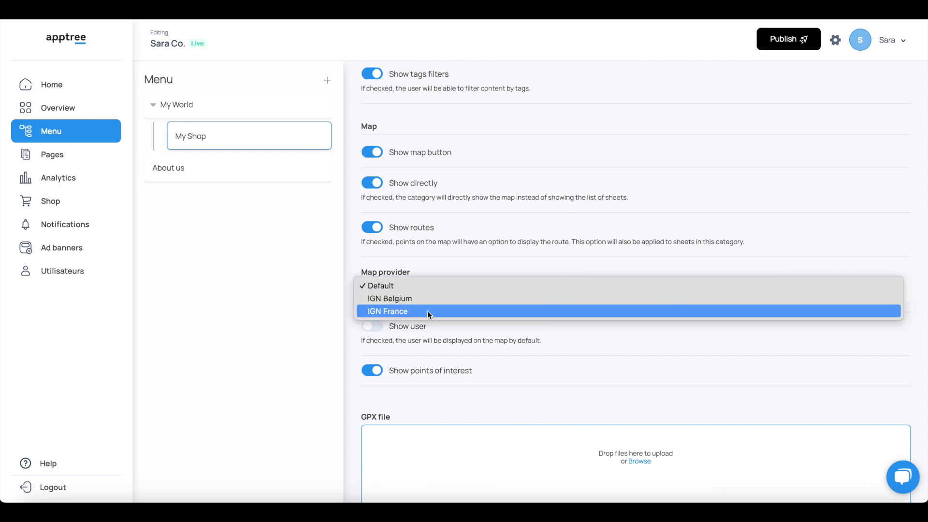
left_click(457, 325)
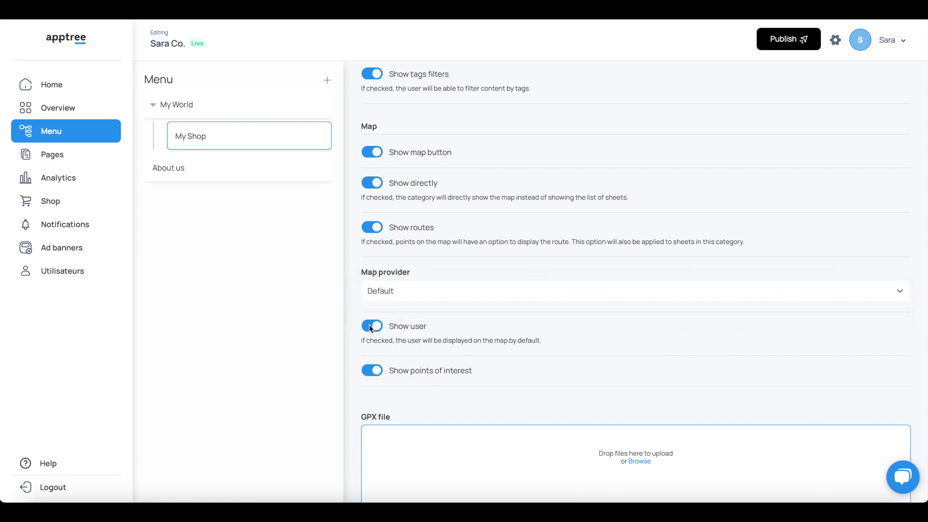
Set the GPX route colour to magenta #e21bae.
scroll(397, 405, "down", 5)
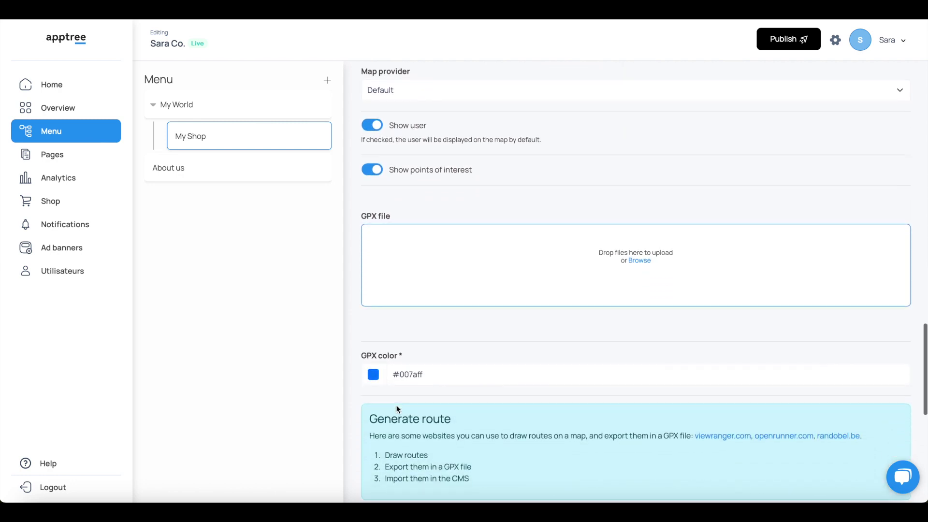
scroll(396, 405, "down", 1)
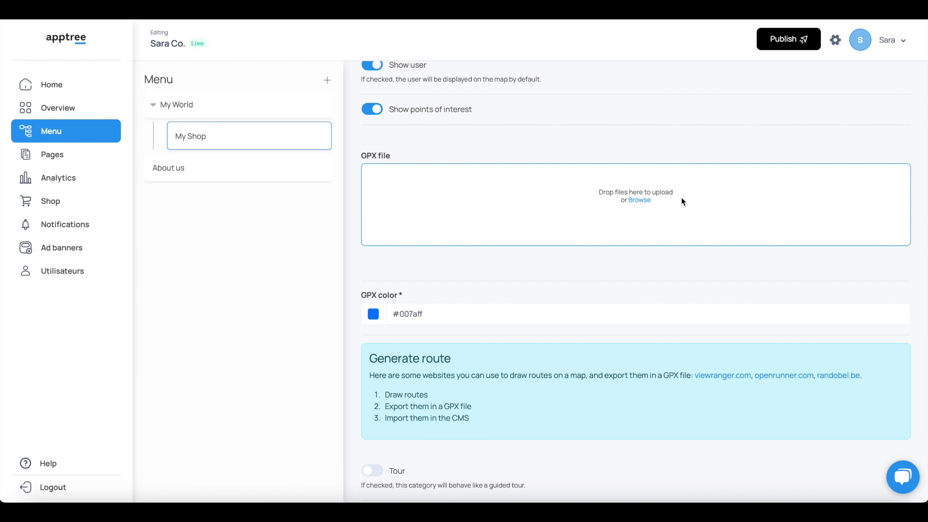
left_click(373, 314)
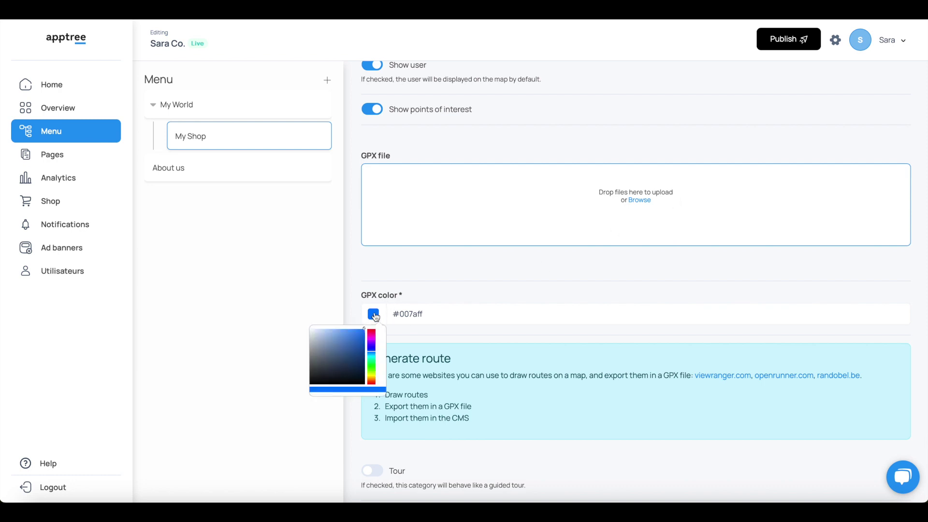
left_click_drag(371, 337, 371, 332)
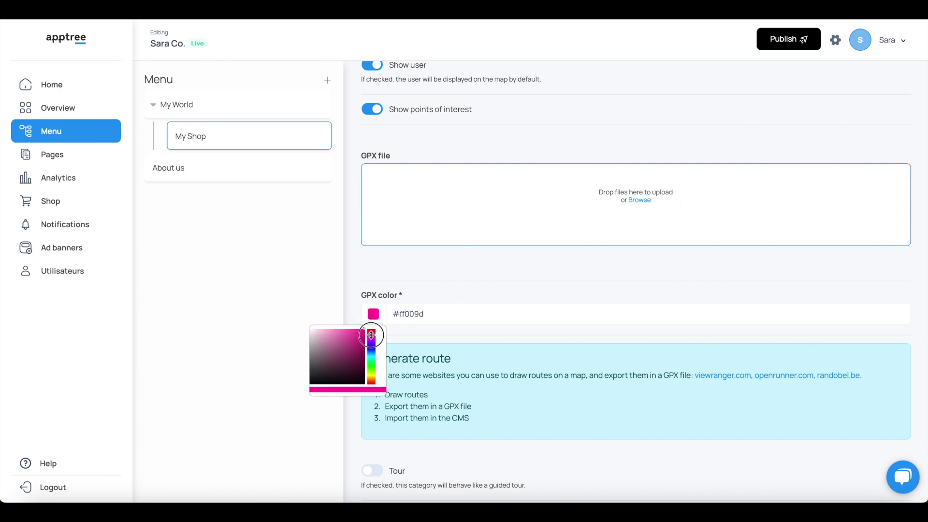
left_click(356, 335)
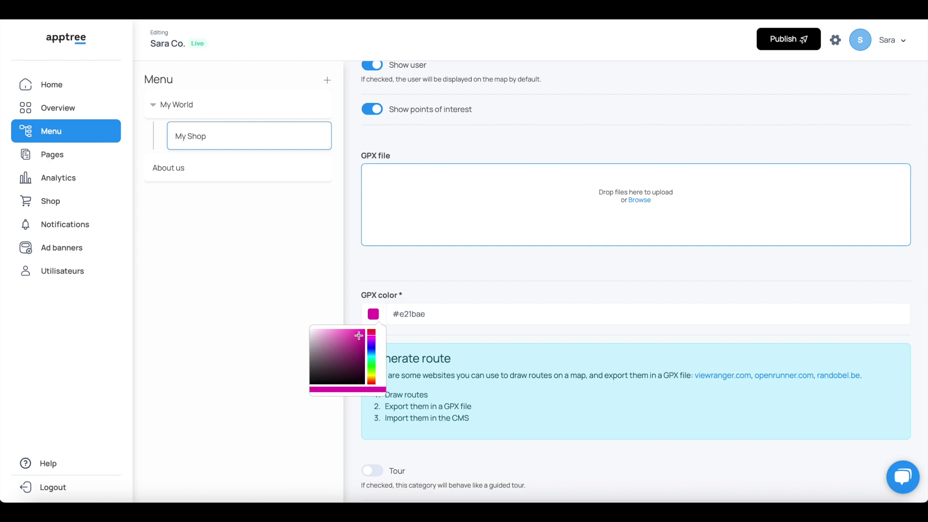
left_click(432, 321)
Go through the IMIO Address and Hadès category identifier fields.
scroll(433, 323, "down", 2)
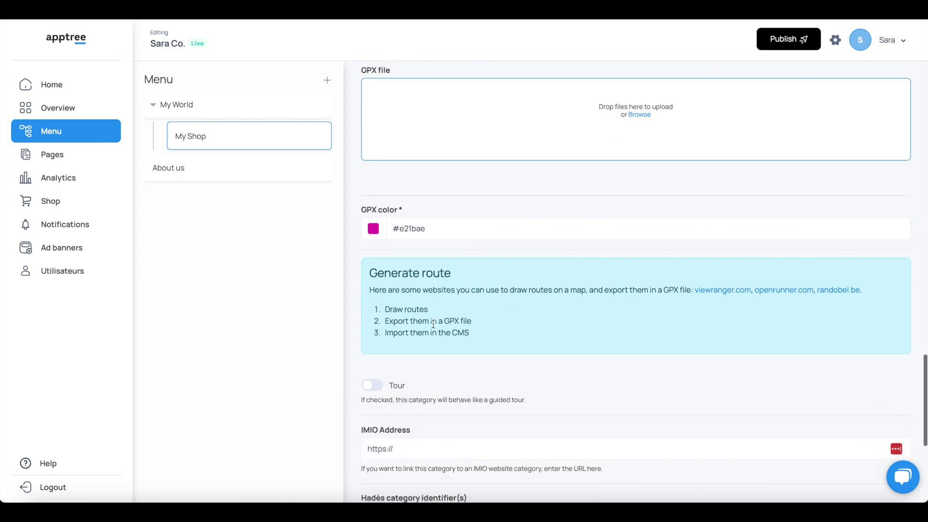
scroll(433, 323, "down", 3)
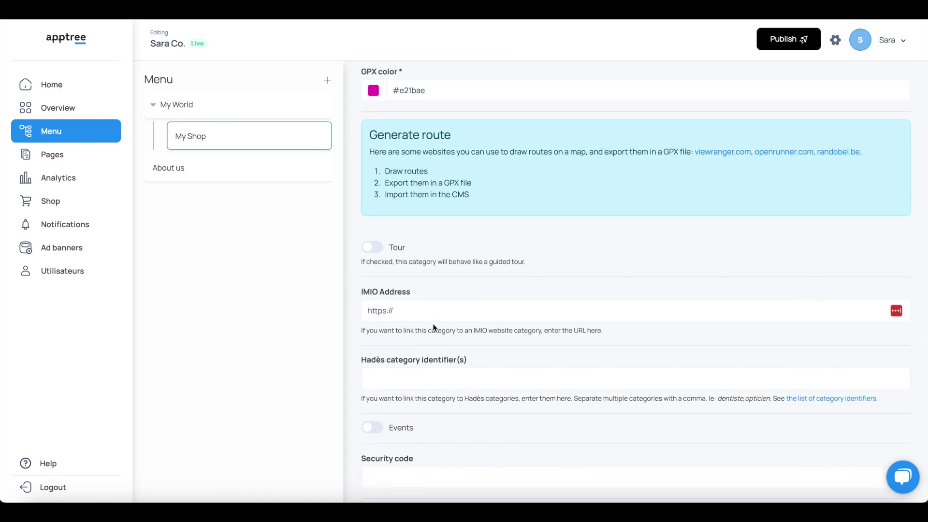
scroll(433, 323, "down", 1)
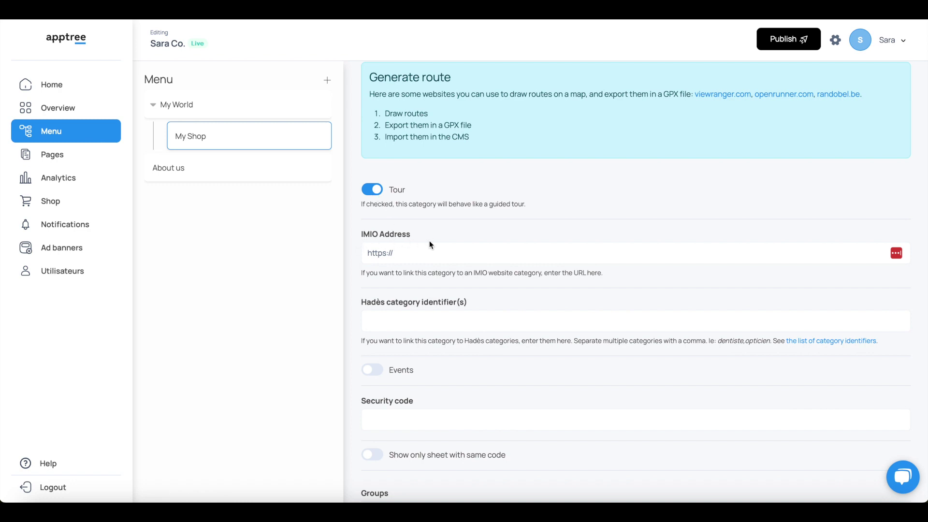
left_click(434, 254)
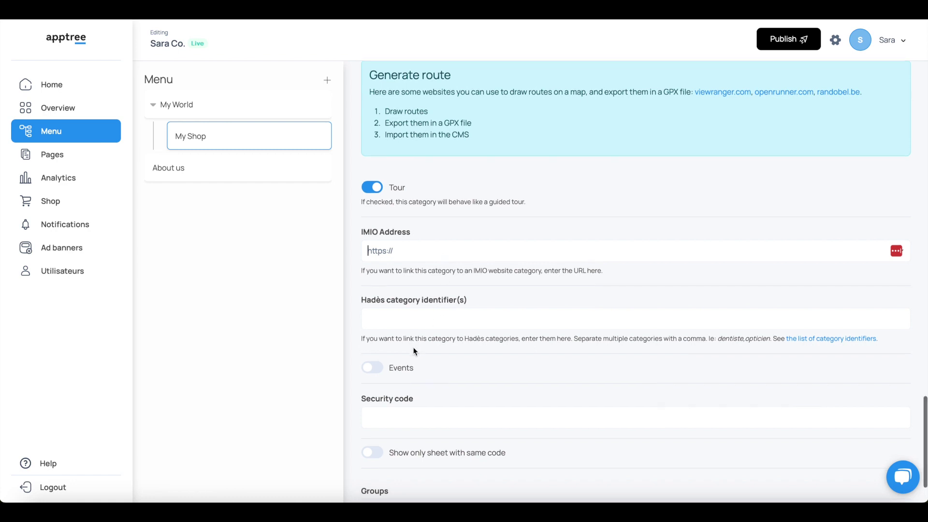
scroll(413, 351, "down", 2)
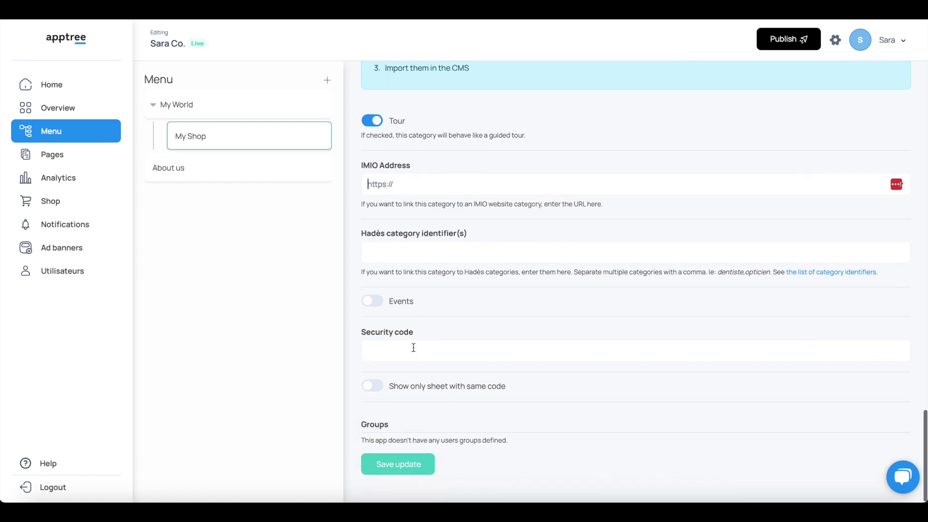
left_click(370, 253)
Enter a security code for My Shop, turn off same-code sheet restriction, and save.
left_click(375, 304)
left_click(391, 351)
left_click(406, 370)
left_click(375, 385)
left_click(405, 468)
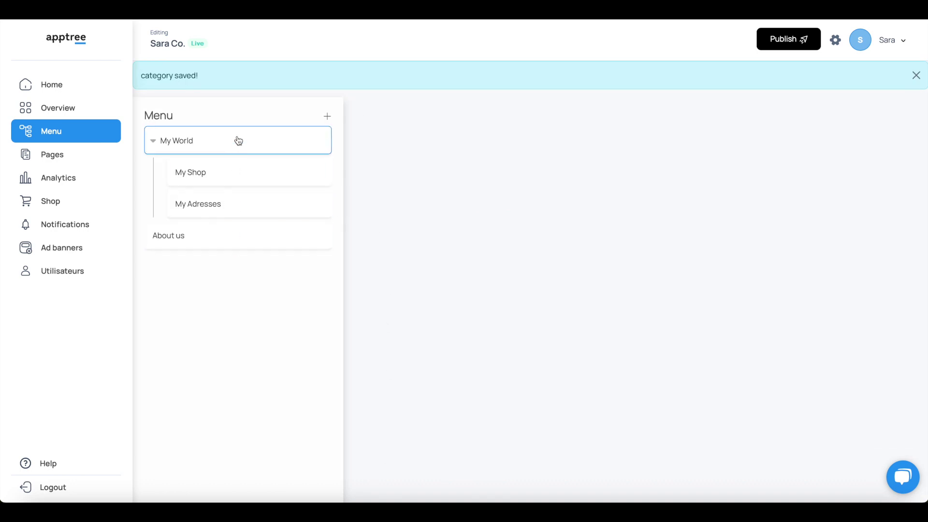
Start a new page titled 'Candy' under My Shop.
left_click(62, 156)
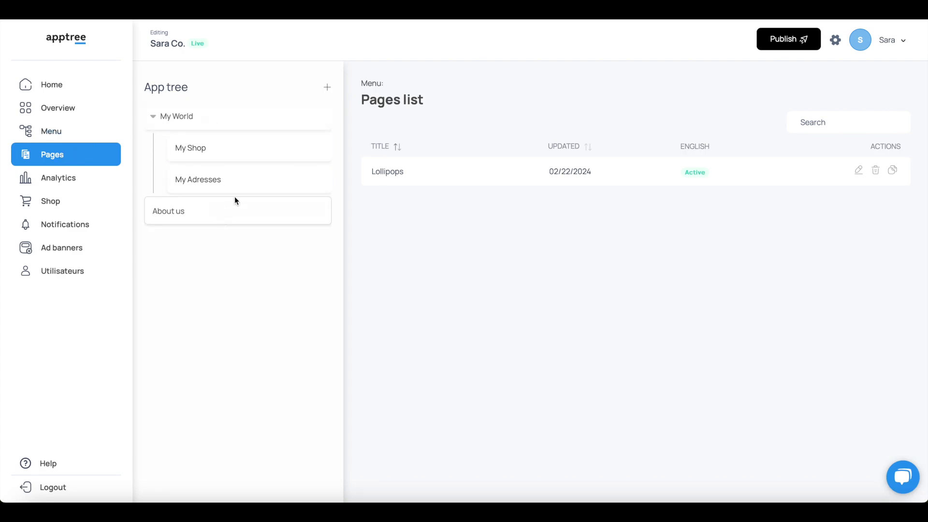
left_click(227, 143)
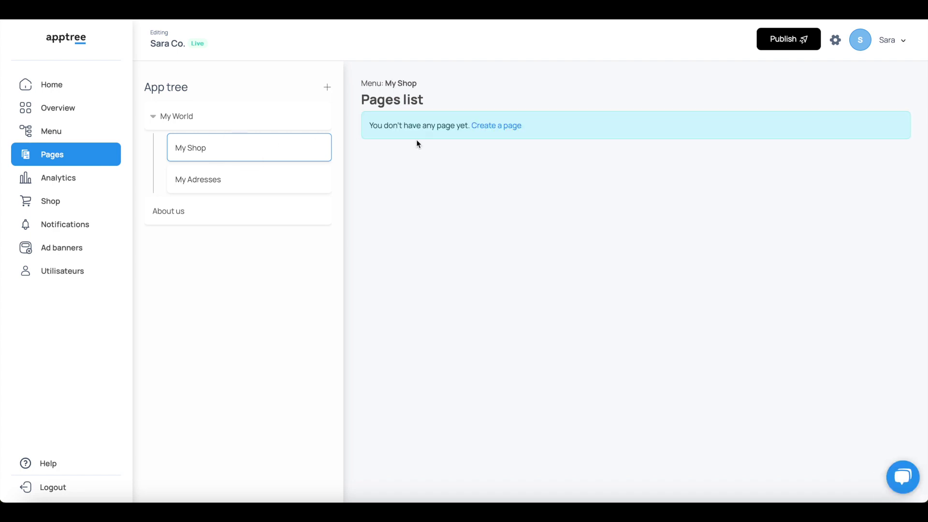
left_click(489, 127)
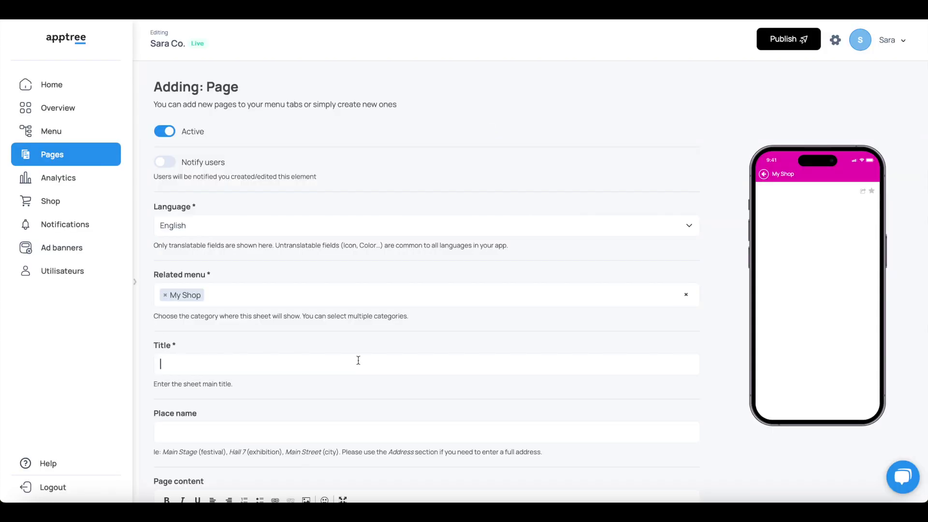
type("Candy")
Write 'Discover our fantastic bags of candy pre-selected for your taste!' as the page content.
scroll(398, 404, "down", 6)
left_click(381, 244)
type("Dis")
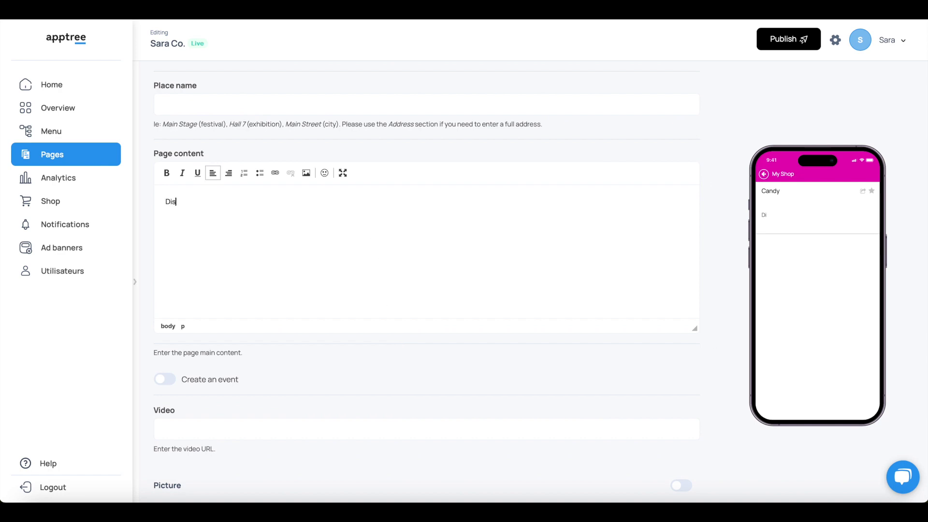
type("cover our fantastic bags ")
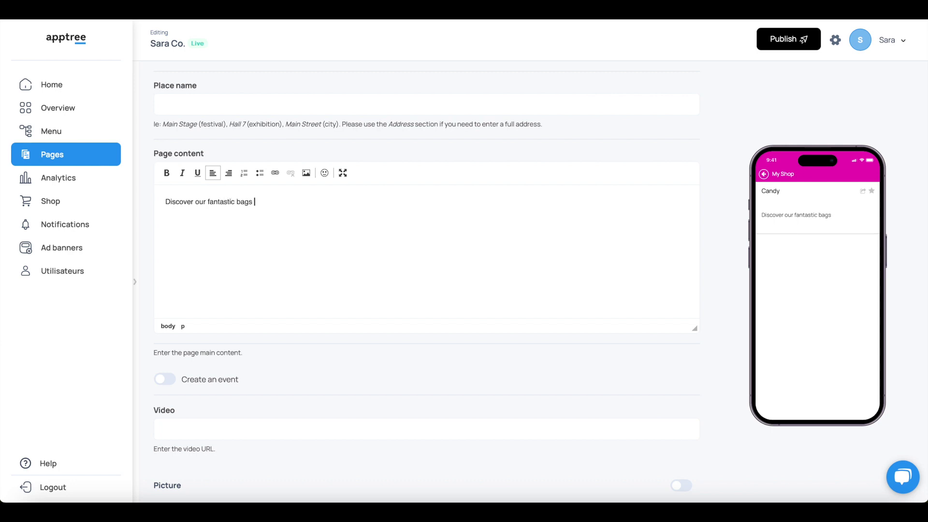
type("of candy pre-selected ")
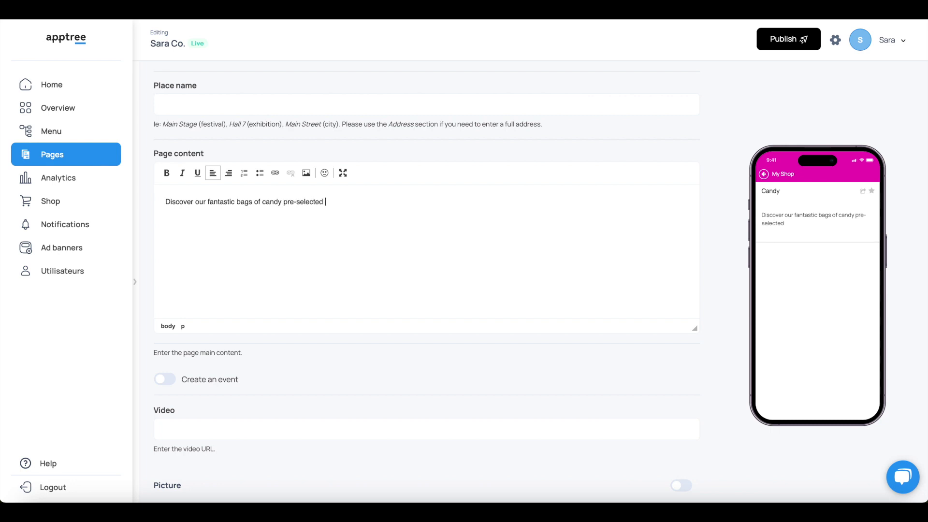
type("for your taste!")
scroll(433, 445, "down", 2)
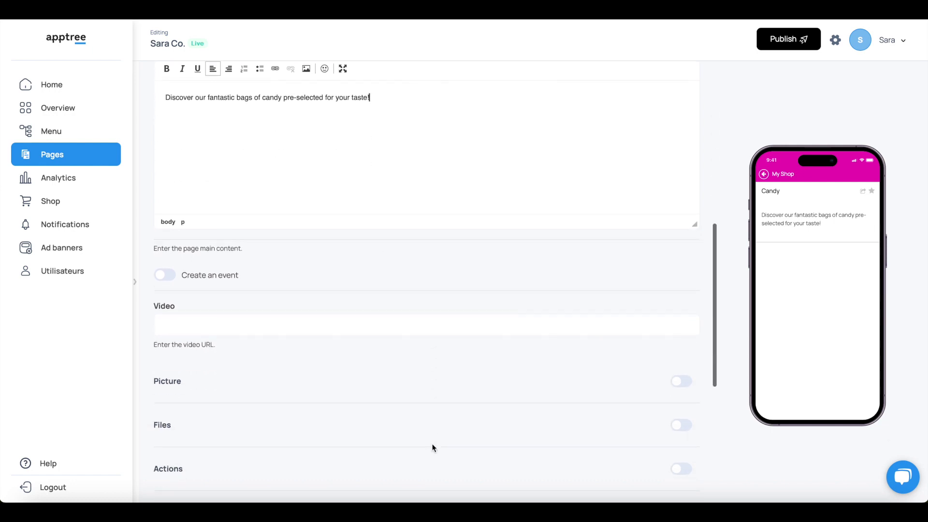
Try making the page an event starting 22/02/2024, then remove the event dates.
left_click(162, 275)
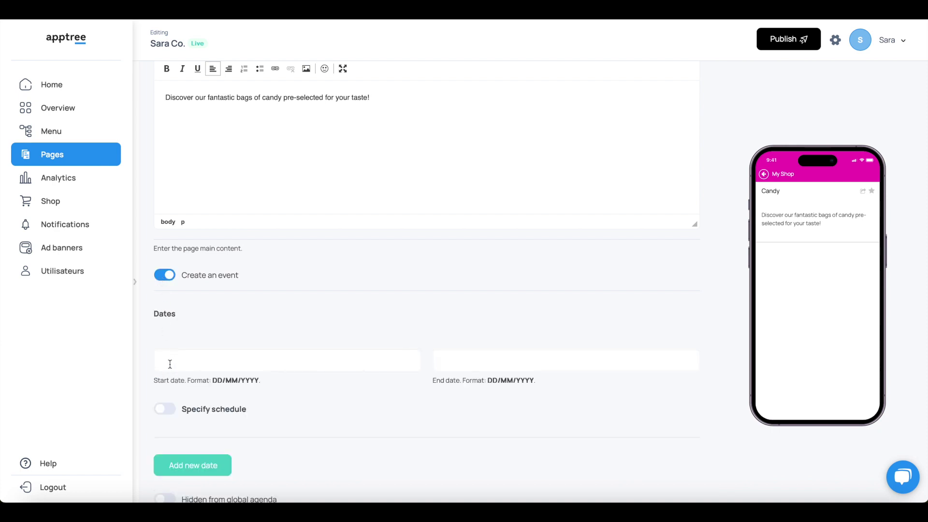
left_click(170, 364)
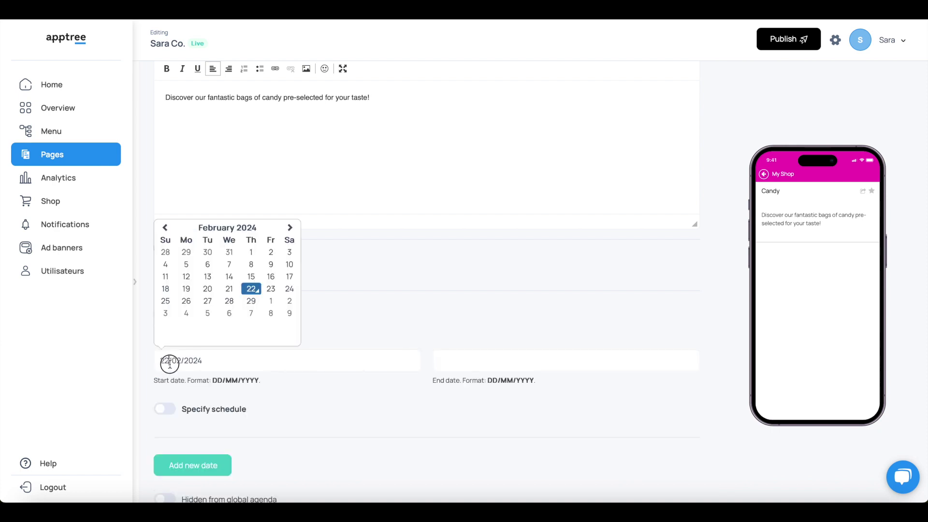
left_click(332, 297)
left_click(164, 277)
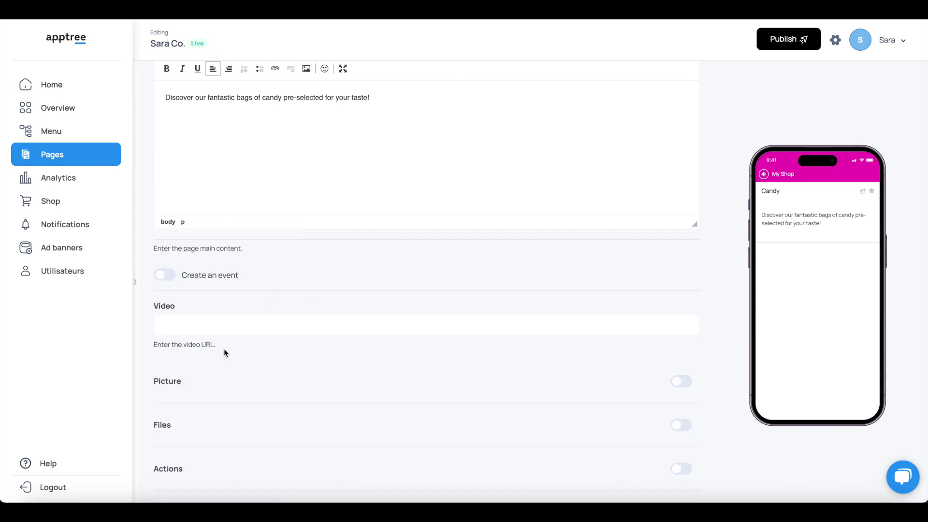
scroll(224, 349, "down", 2)
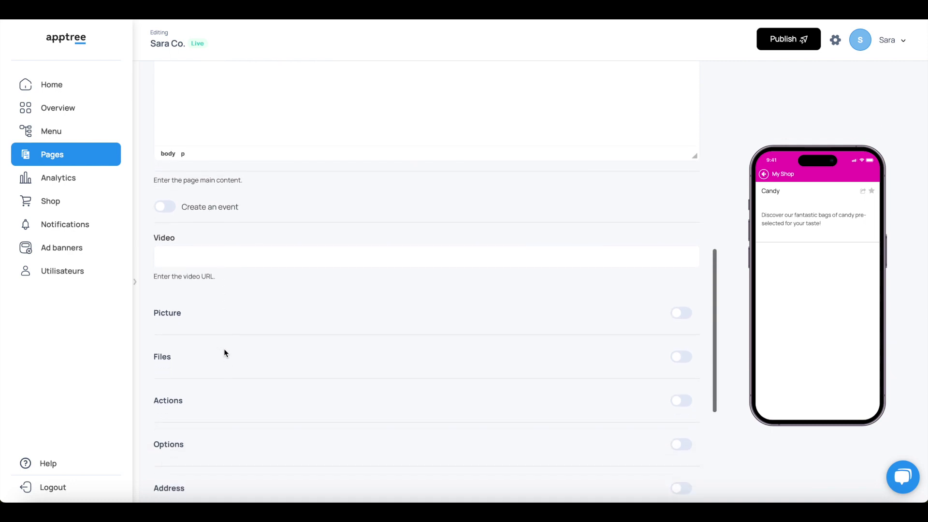
left_click(226, 251)
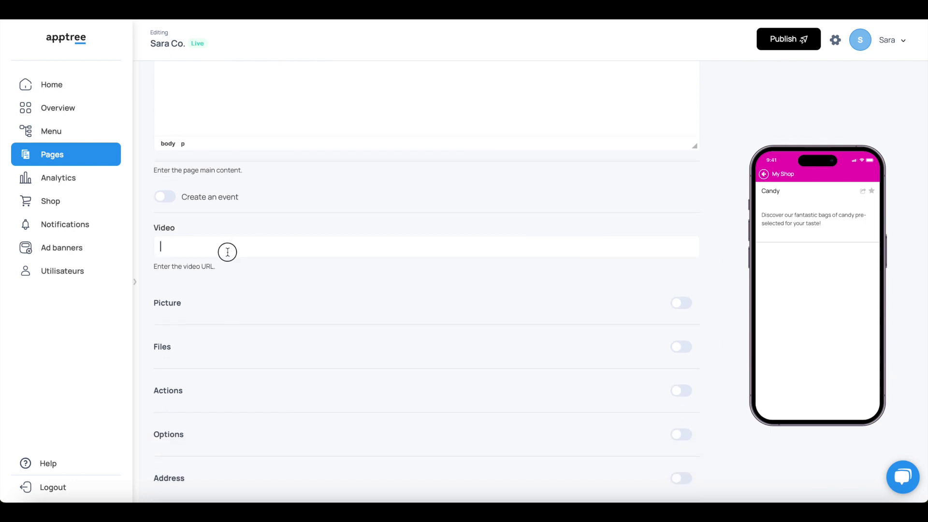
type("https://youtube.com/")
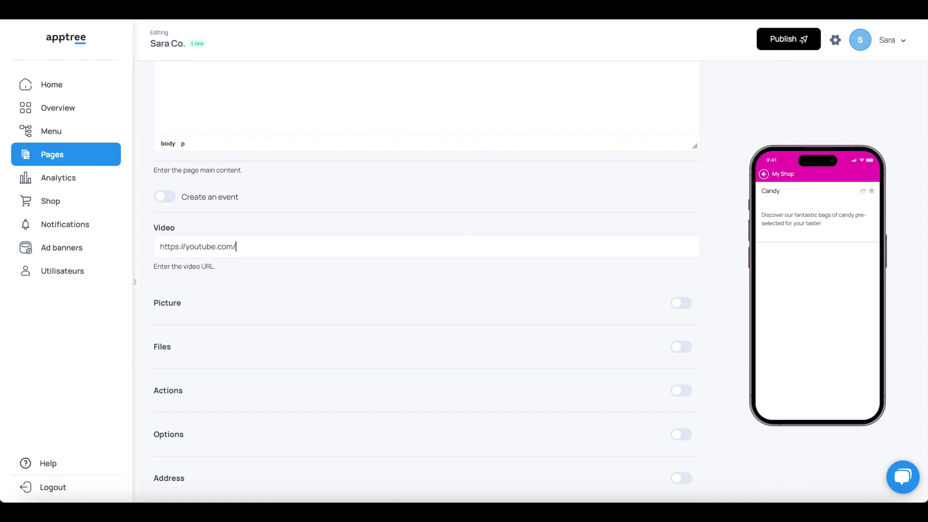
type("sara-co/lollipops")
Enable pictures on the Candy page and upload the paper-bag image.
left_click(686, 305)
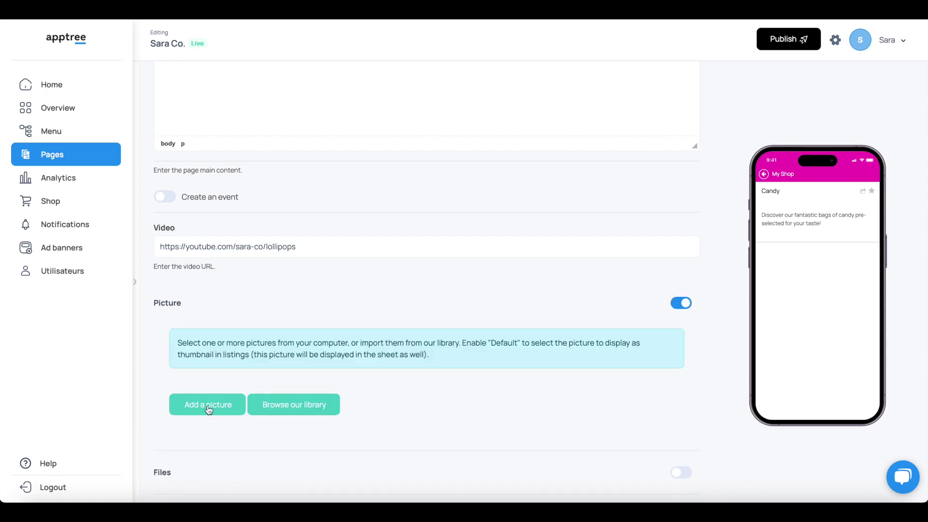
left_click(218, 409)
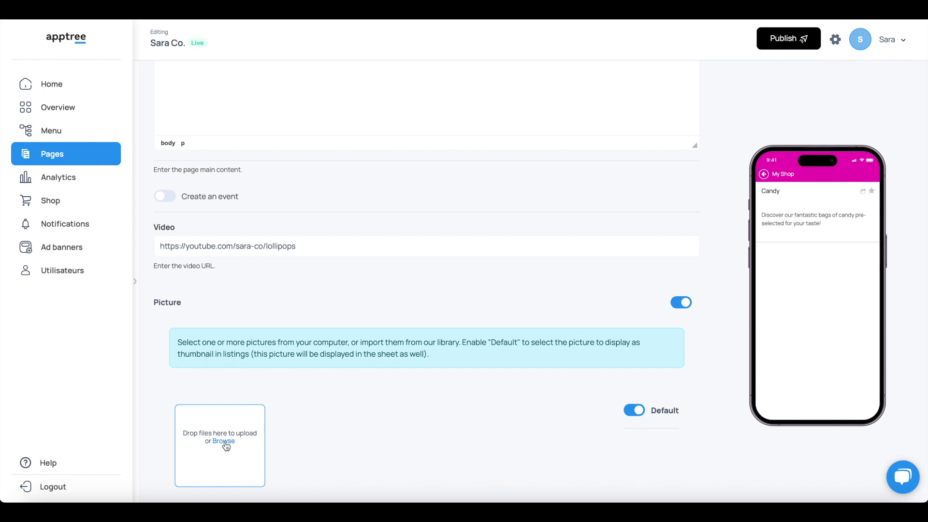
scroll(226, 447, "down", 3)
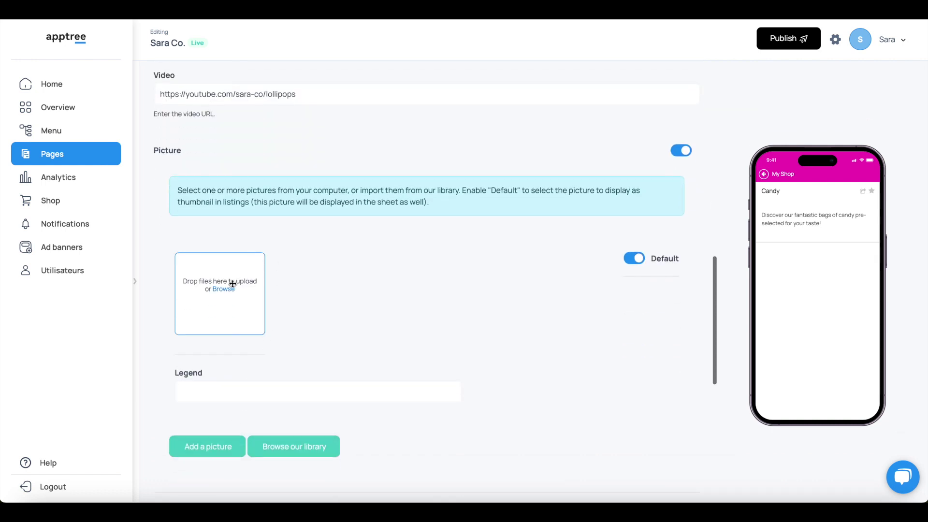
left_click(227, 288)
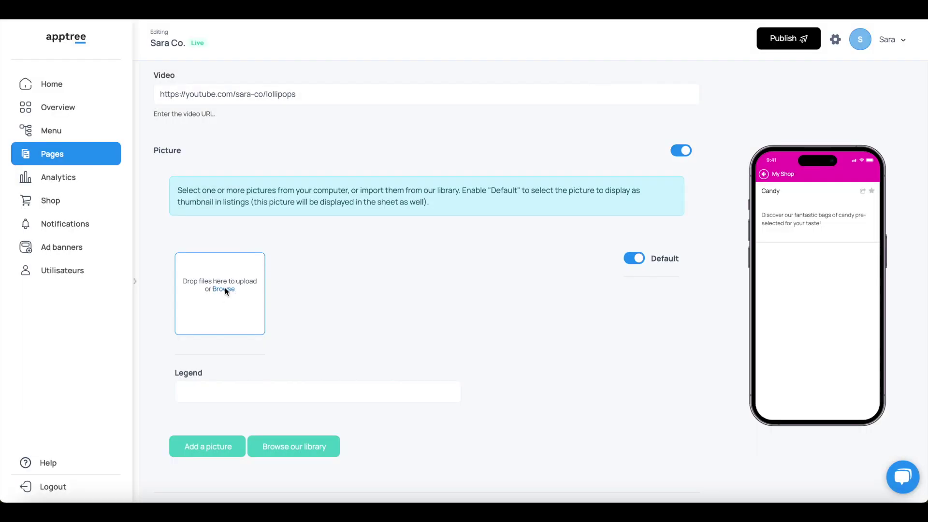
left_click(224, 288)
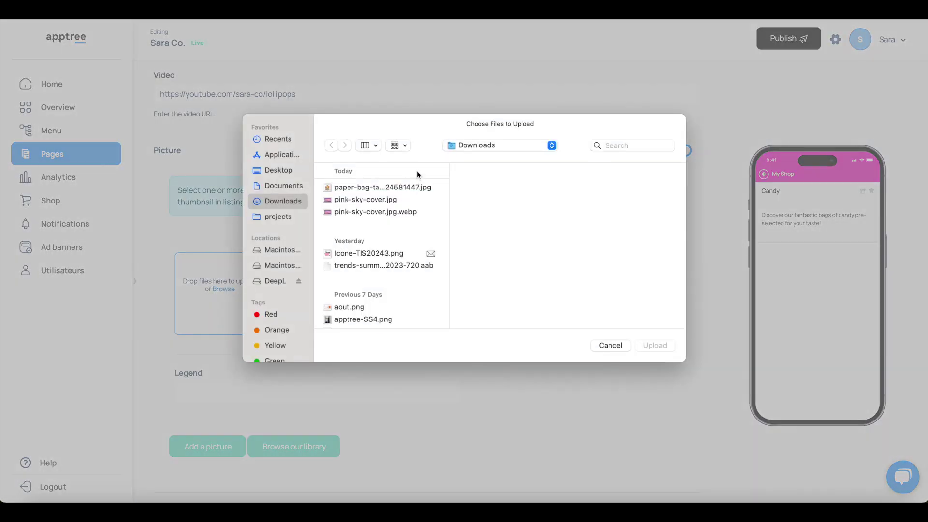
left_click(416, 188)
left_click(647, 346)
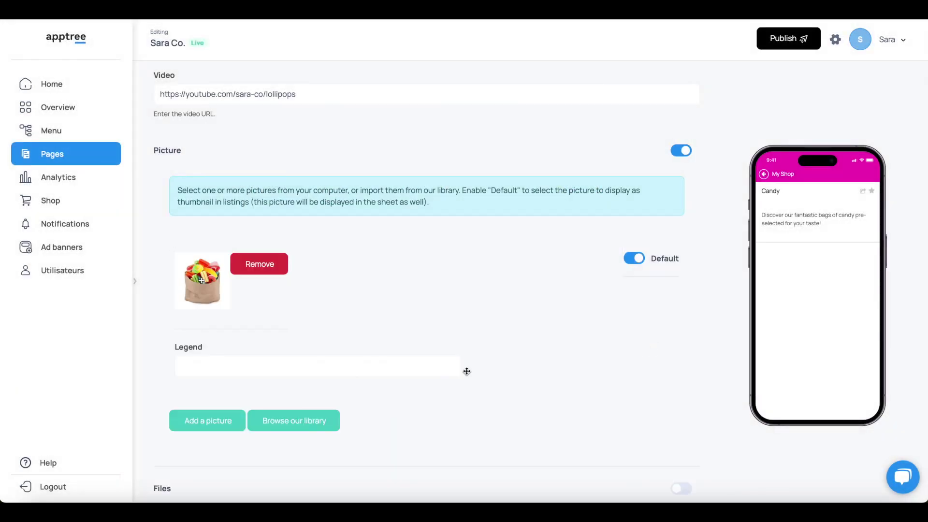
scroll(399, 418, "down", 3)
Add more picture slots and caption the candy bag picture '500 g candy bag'.
left_click(228, 315)
scroll(228, 321, "down", 2)
scroll(228, 317, "down", 6)
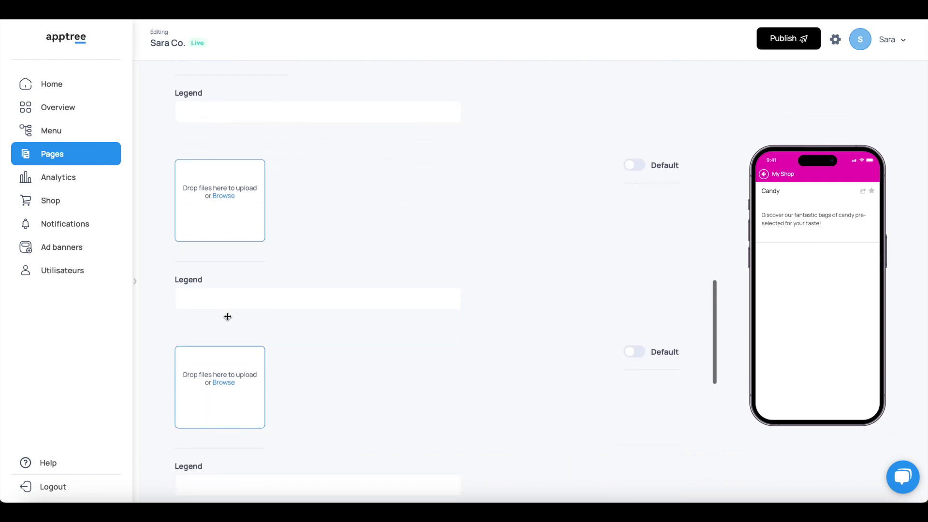
left_click(211, 387)
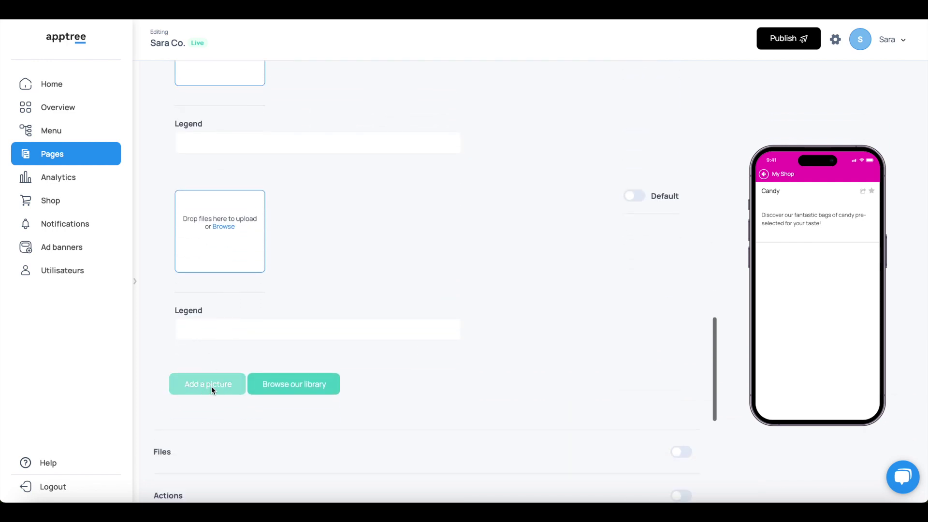
scroll(334, 248, "up", 3)
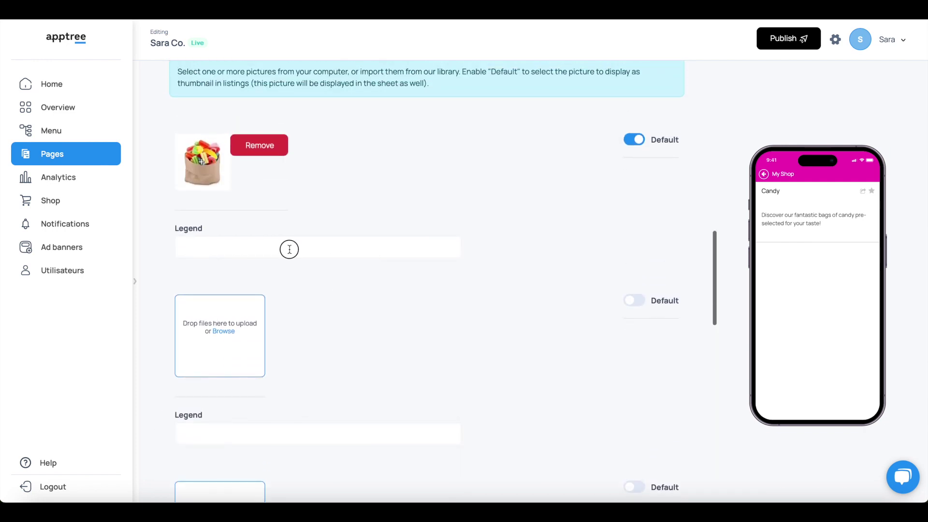
type("5")
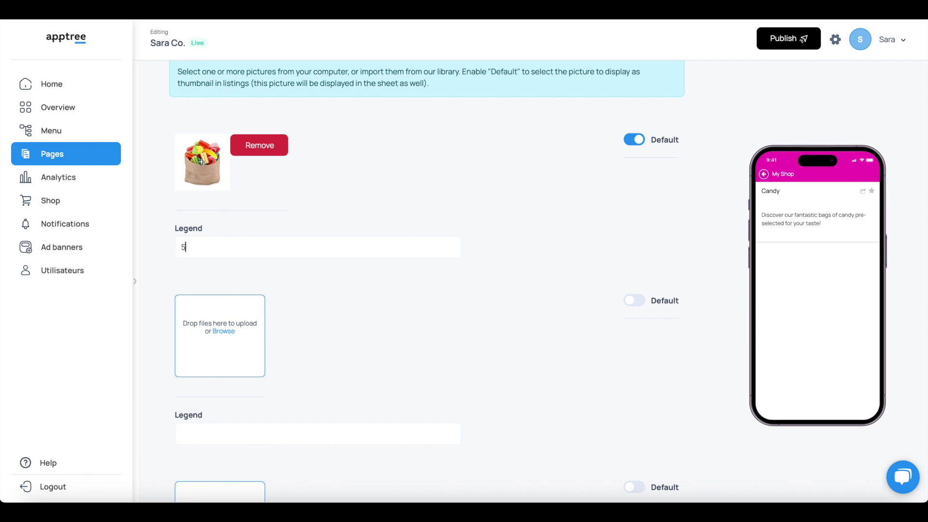
type("00 g candy bag")
Keep the candy bag picture as the default and close the picture settings.
scroll(410, 382, "down", 3)
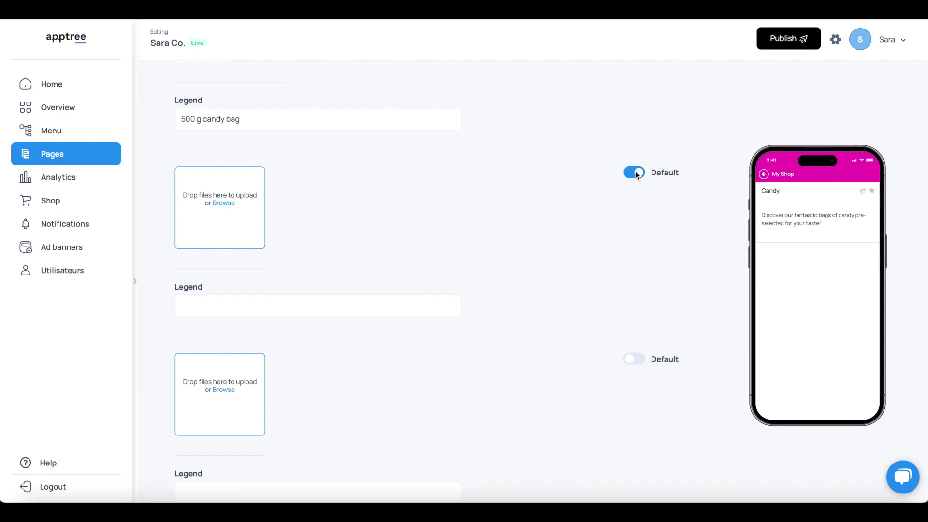
scroll(636, 172, "up", 4)
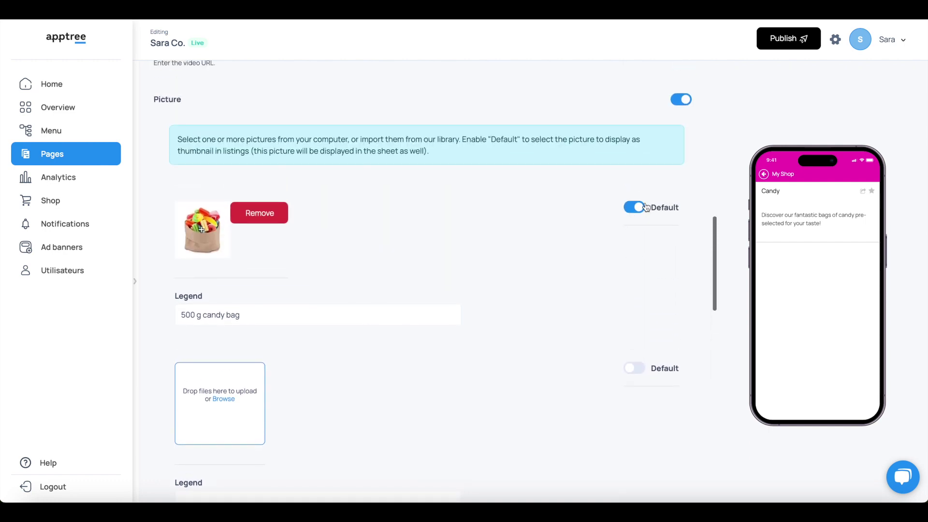
left_click(632, 369)
left_click(634, 208)
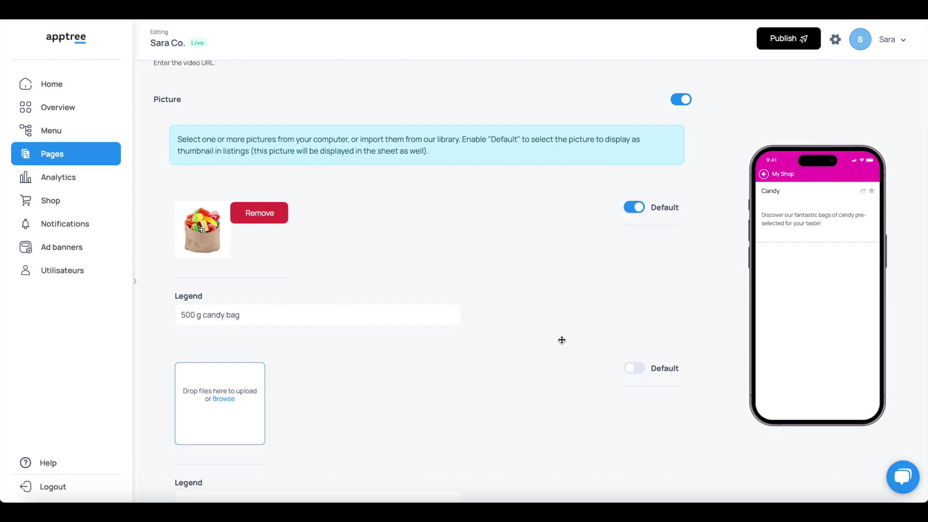
left_click(685, 99)
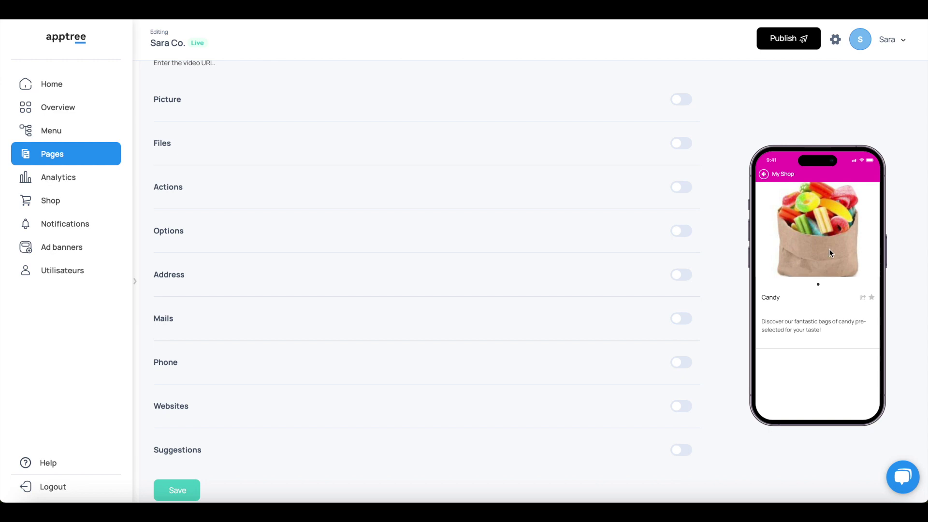
scroll(547, 317, "down", 1)
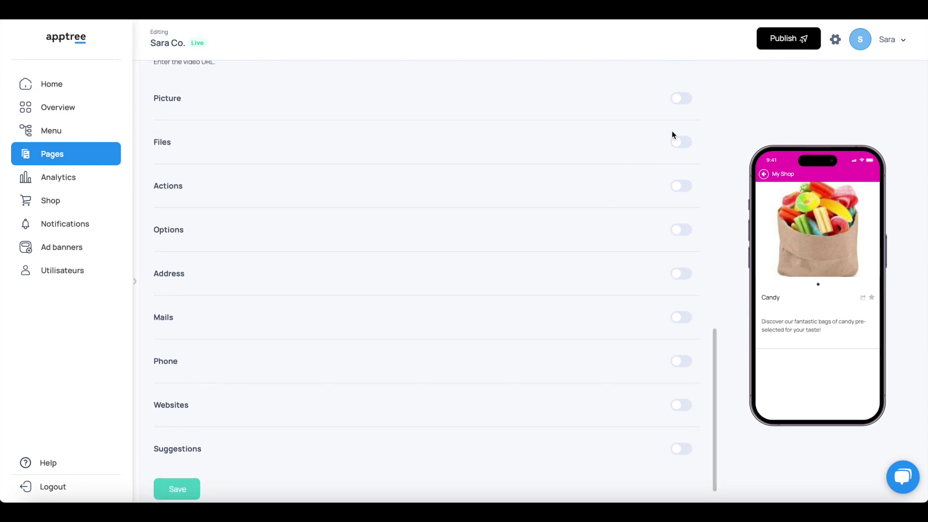
left_click(682, 141)
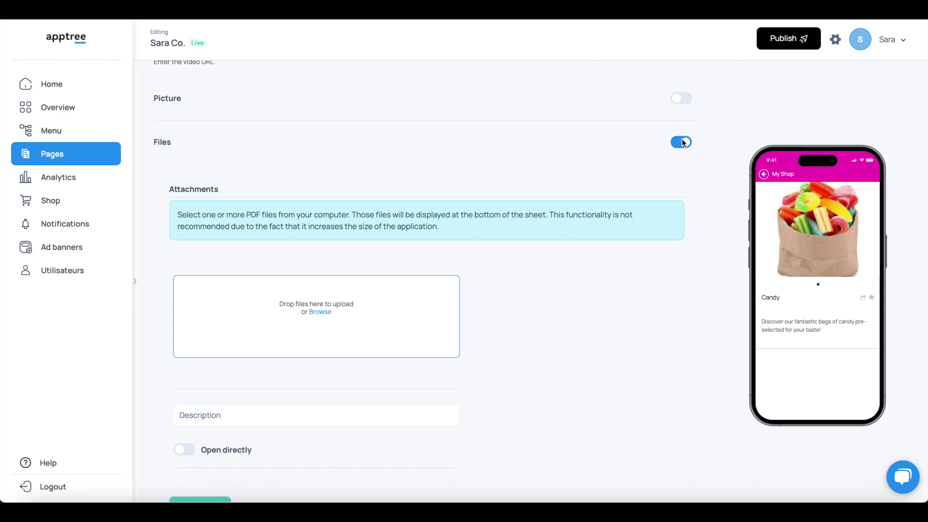
left_click(322, 312)
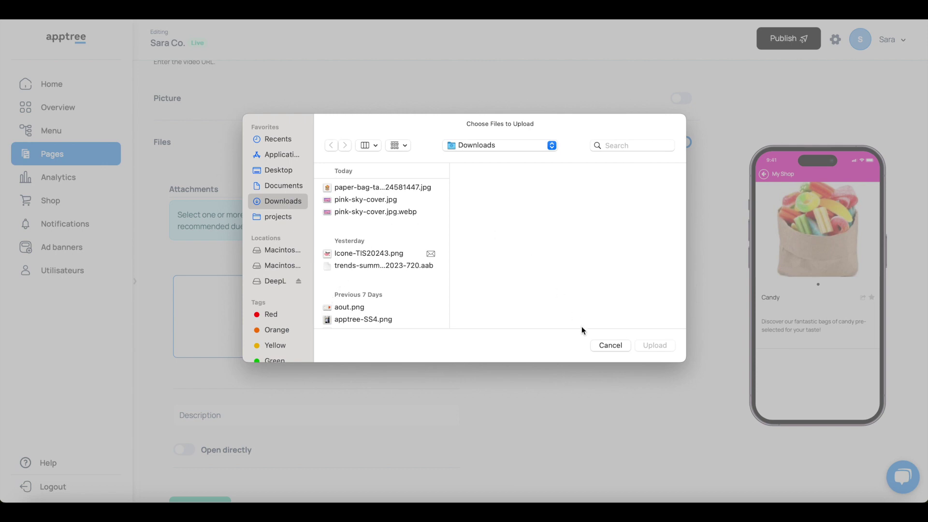
left_click(610, 345)
scroll(270, 410, "down", 3)
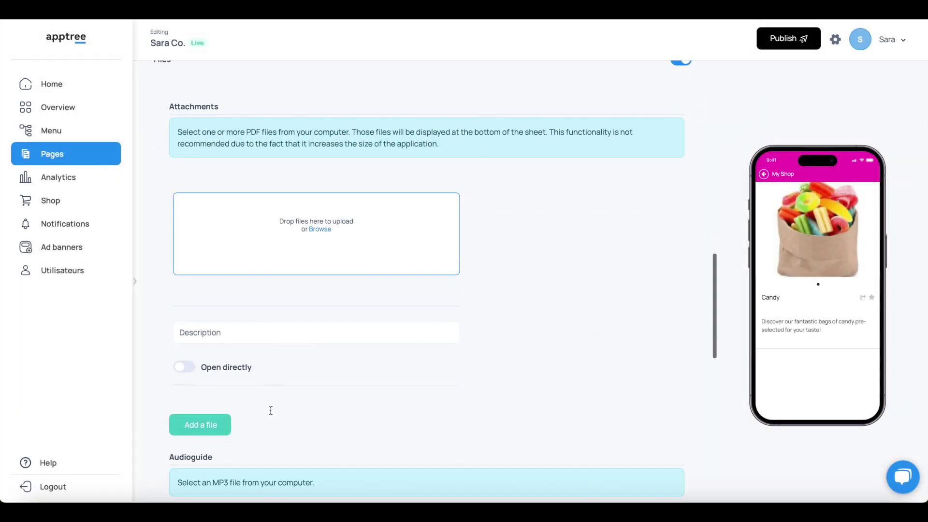
left_click(280, 331)
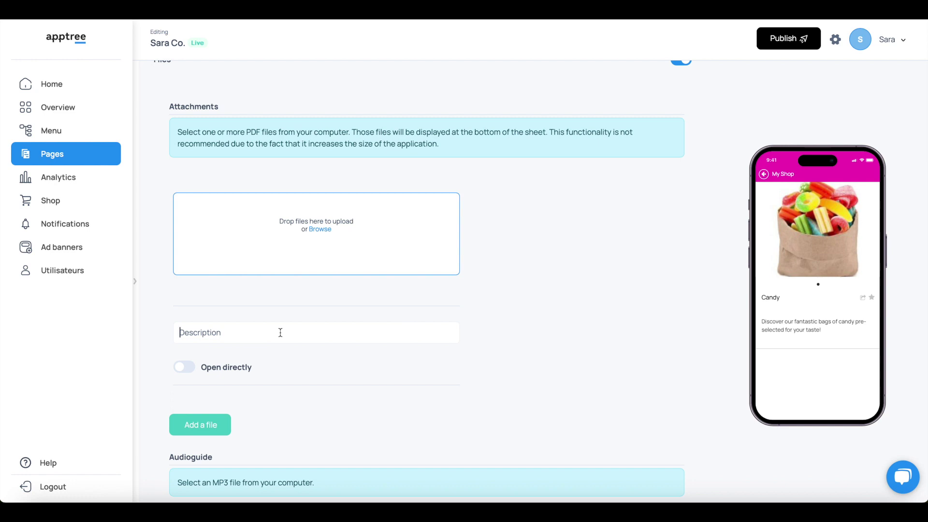
type("The catalogue of candy")
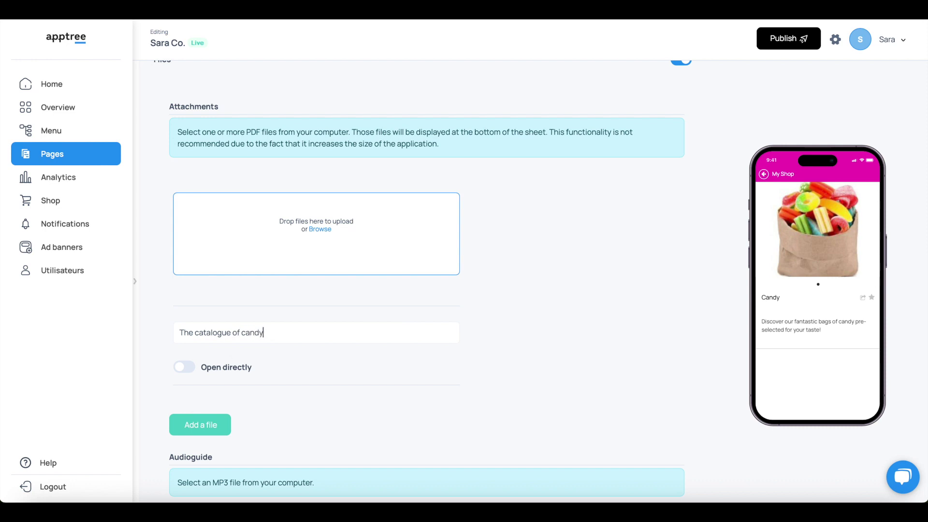
left_click(296, 397)
left_click(184, 368)
left_click(184, 368)
scroll(300, 376, "down", 1)
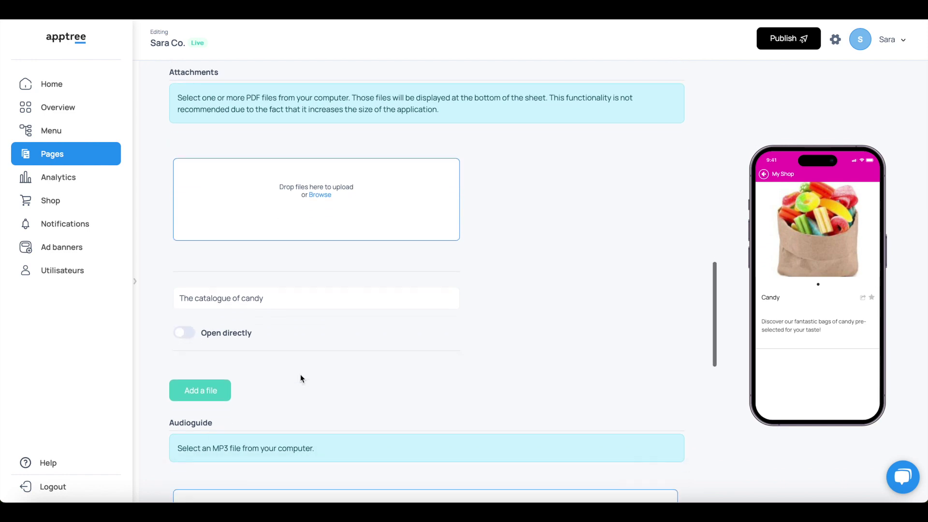
left_click(209, 382)
scroll(327, 362, "down", 5)
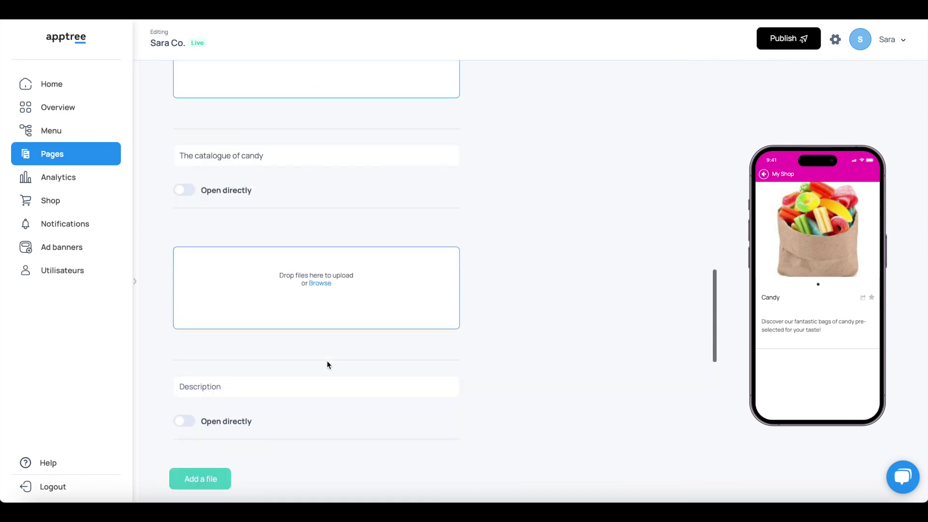
left_click(221, 340)
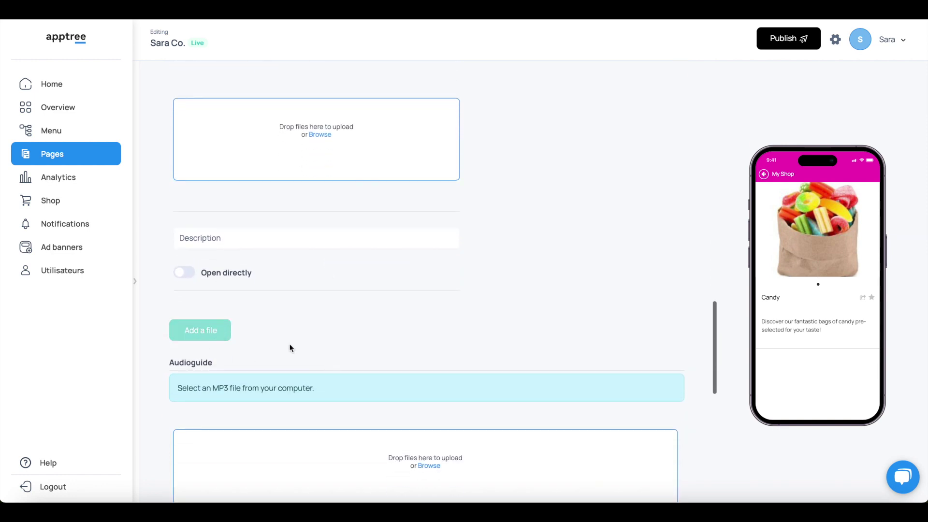
scroll(316, 355, "down", 2)
scroll(317, 352, "up", 2)
scroll(316, 352, "down", 10)
scroll(666, 167, "up", 13)
scroll(665, 168, "up", 5)
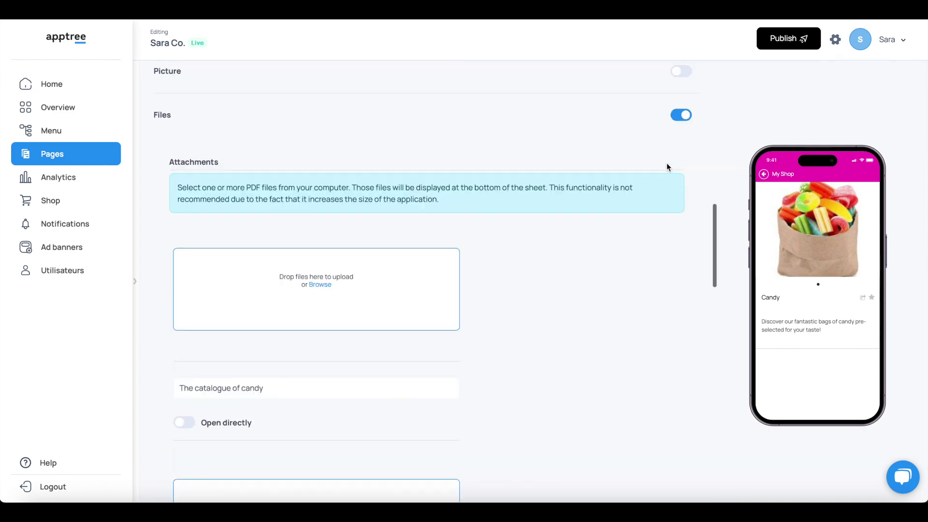
left_click(688, 192)
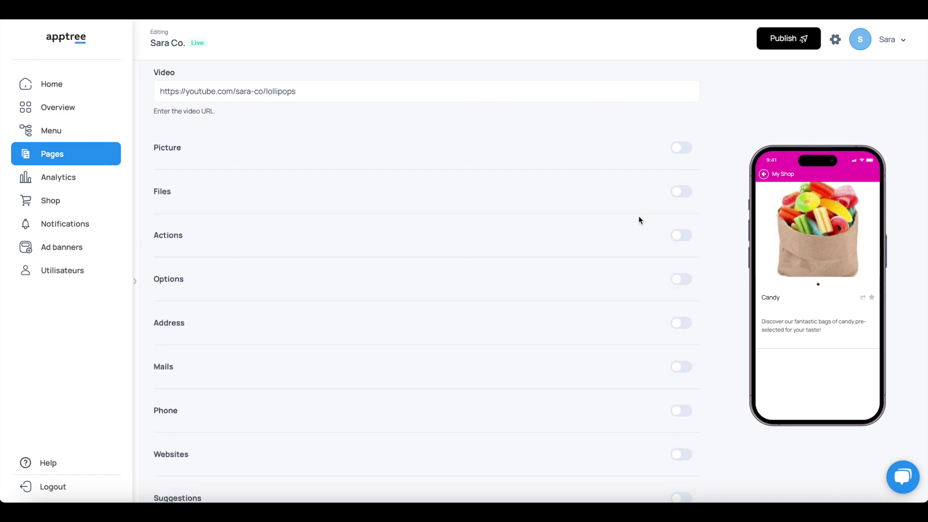
scroll(637, 217, "down", 1)
Add an Add to basket action to the Candy page with button title 'Add me'.
left_click(681, 177)
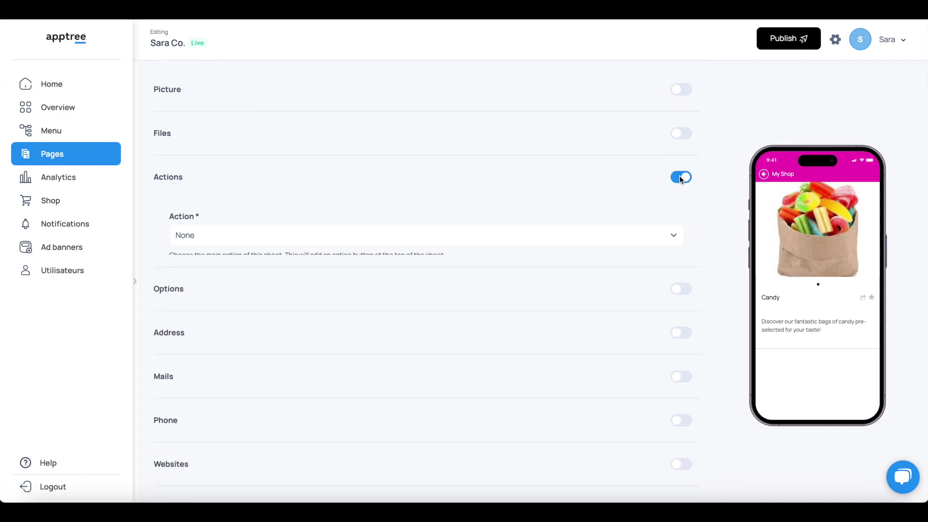
left_click(245, 235)
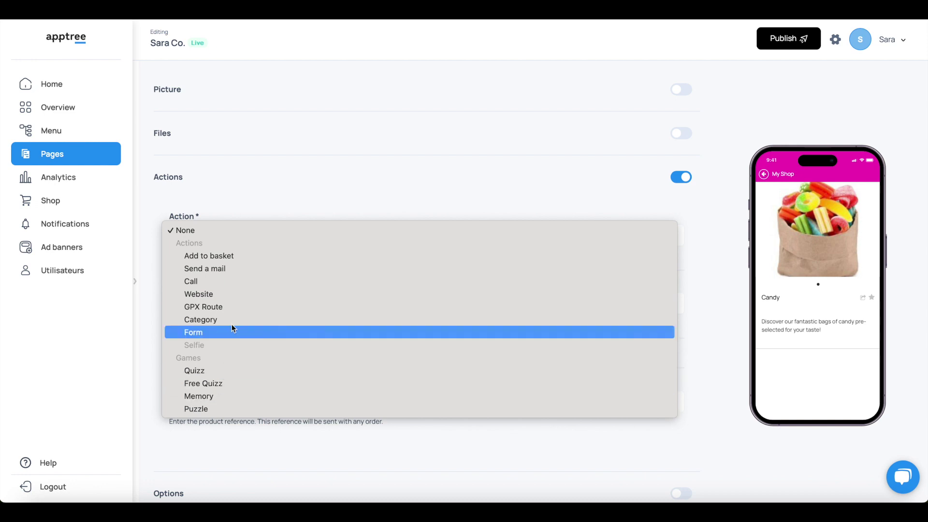
left_click(255, 260)
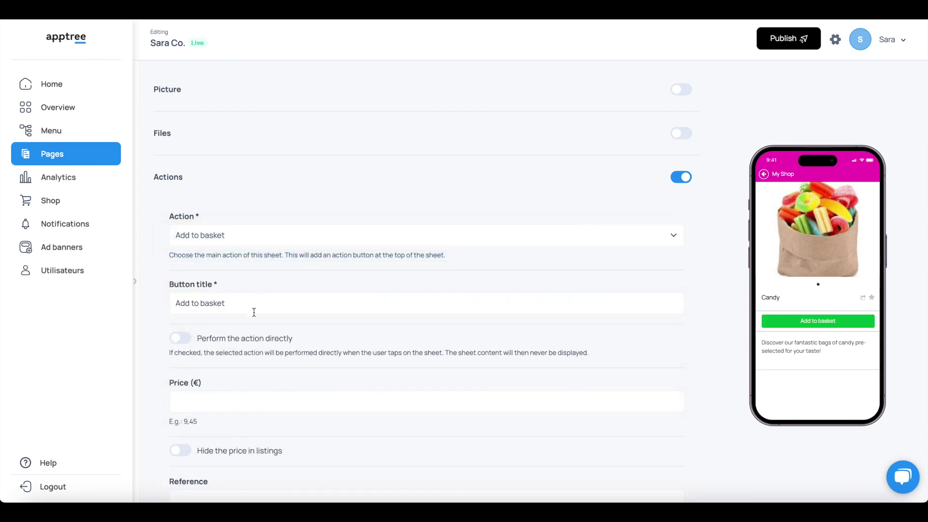
triple_click(249, 305)
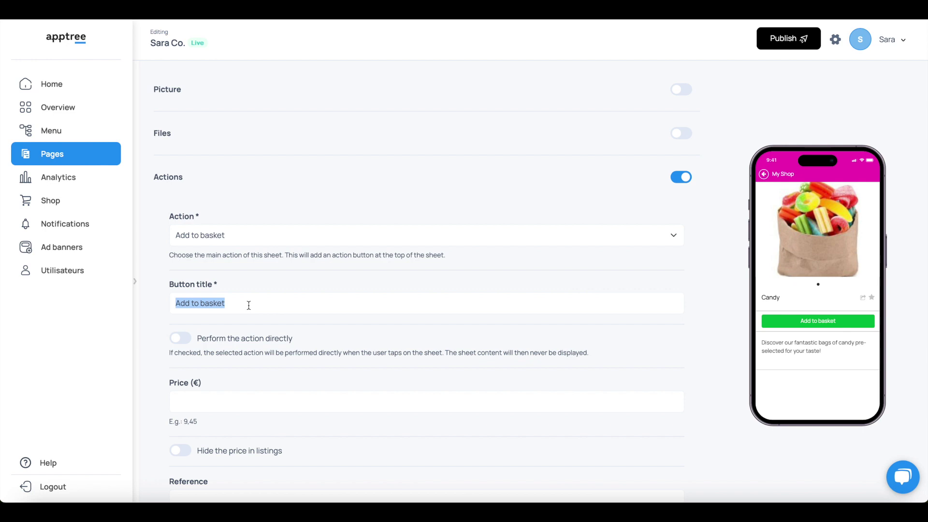
type("Add ")
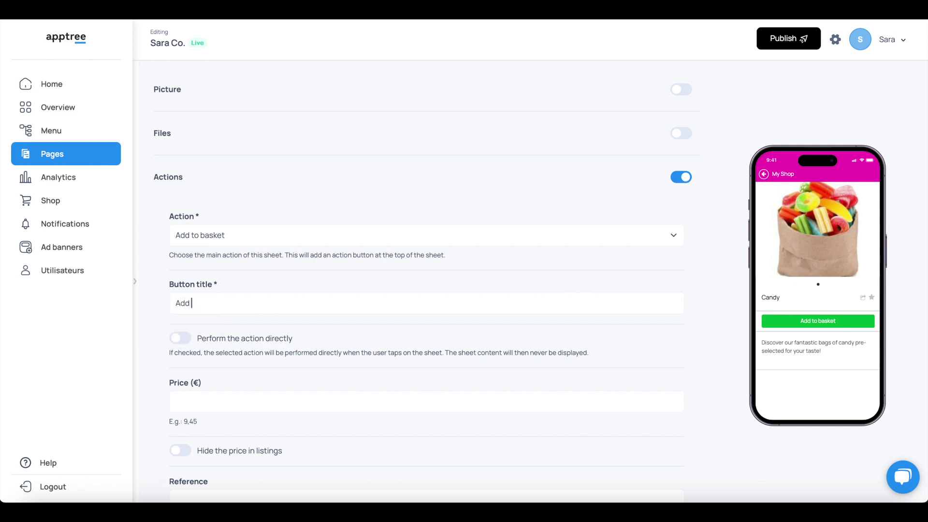
type("me")
Set the product price to 5,99, hide it in listings, and enter reference SAC3455009.
scroll(305, 348, "down", 1)
scroll(305, 348, "down", 2)
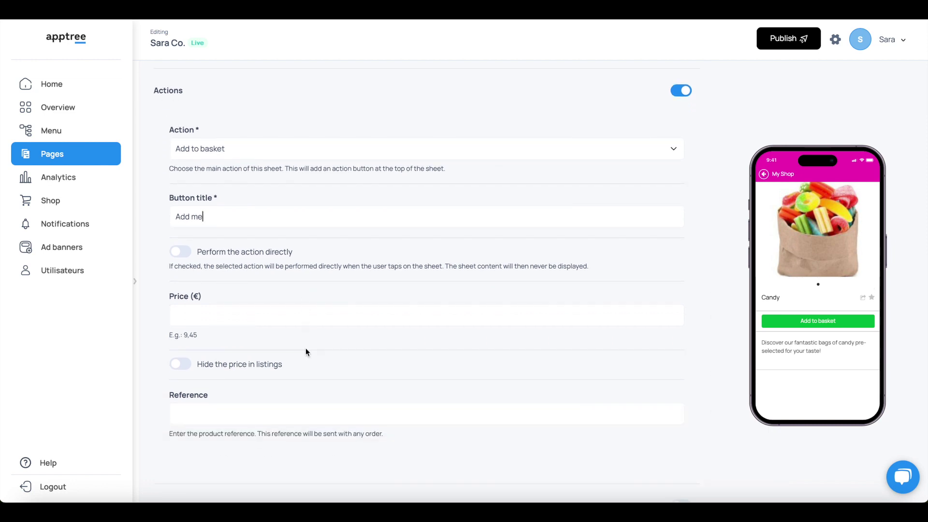
left_click(176, 253)
left_click(207, 312)
type("5,99")
left_click(182, 364)
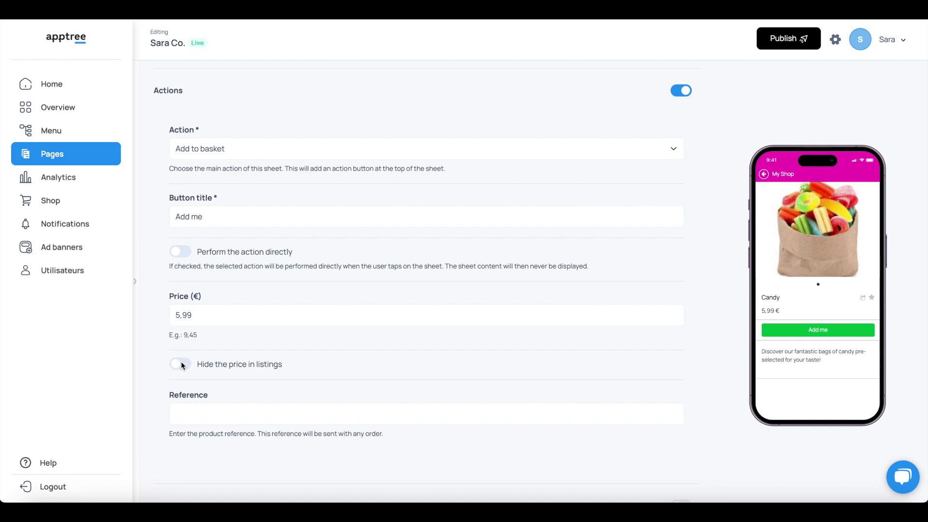
scroll(250, 352, "down", 3)
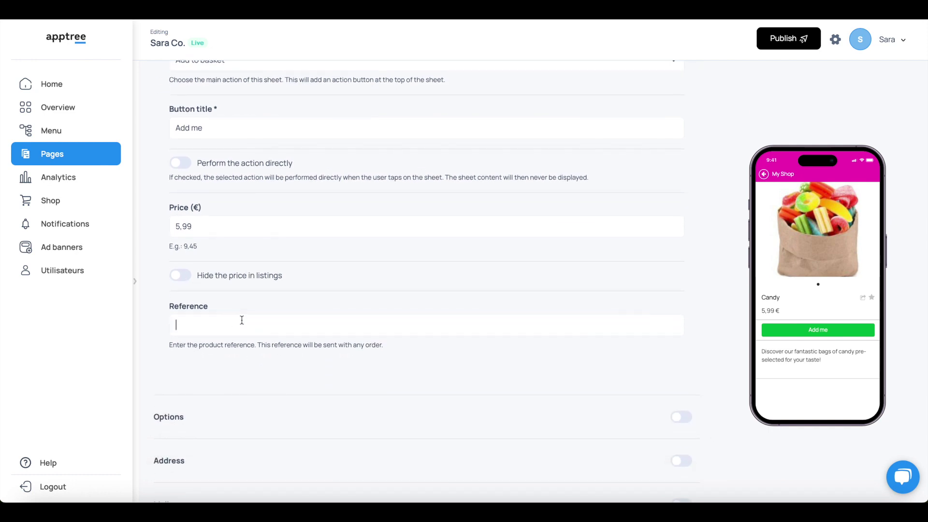
type("SAC3455009")
scroll(237, 372, "down", 2)
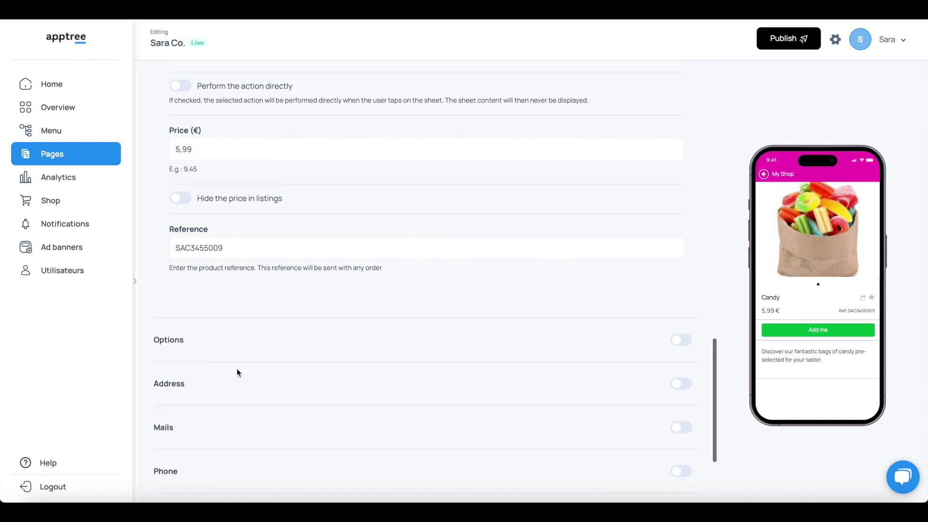
scroll(237, 372, "up", 7)
Enable the page Options, keeping social sharing on, showing it in focus and linking same-category sheets.
left_click(681, 286)
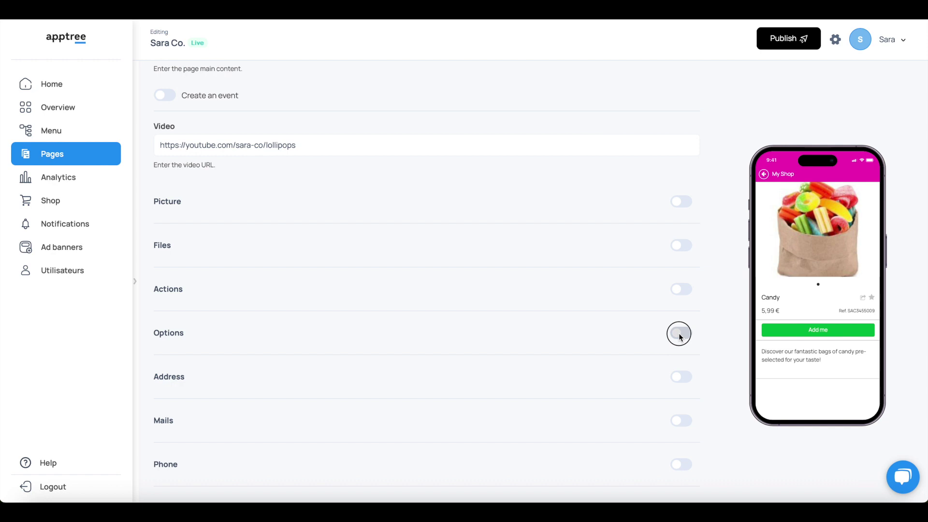
left_click(678, 333)
scroll(433, 428, "down", 4)
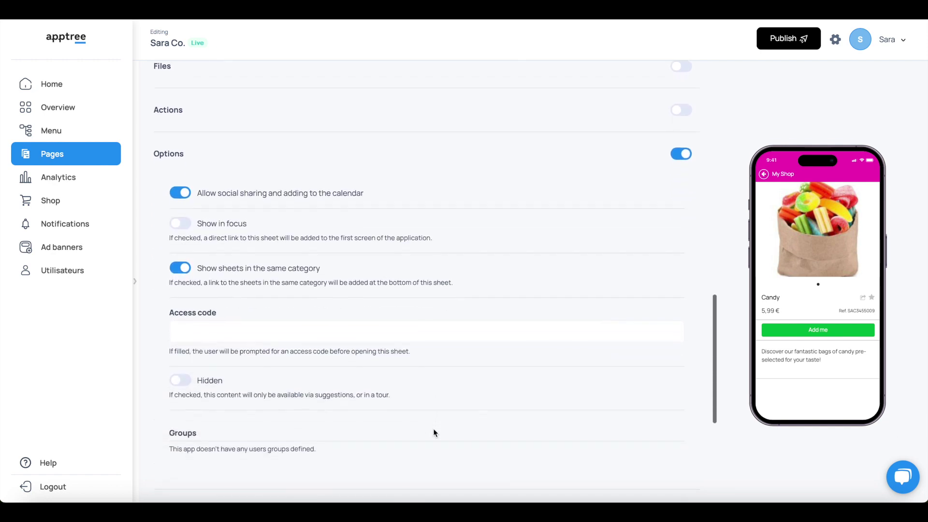
left_click(186, 192)
left_click(186, 193)
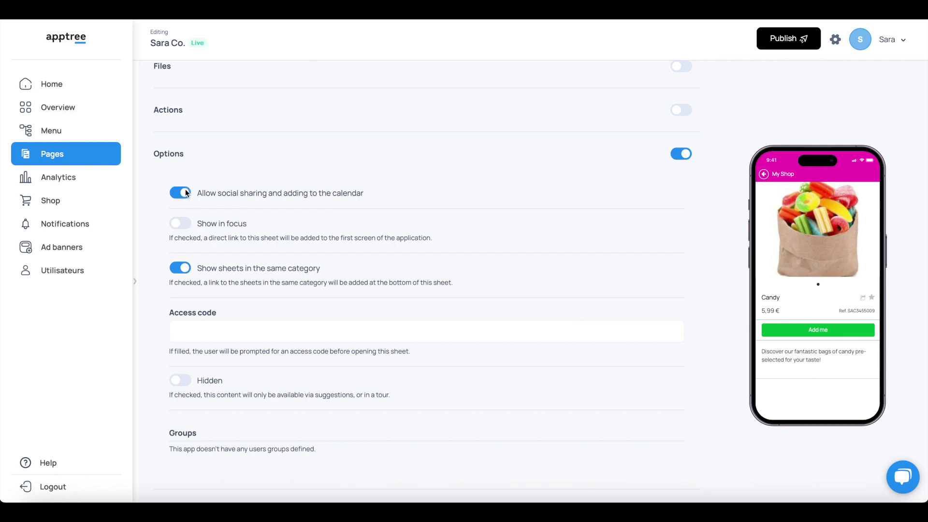
left_click(177, 224)
left_click(179, 267)
Enter an access code to protect the Candy page, leaving Hidden switched off.
left_click(204, 329)
left_click(179, 380)
scroll(222, 413, "down", 6)
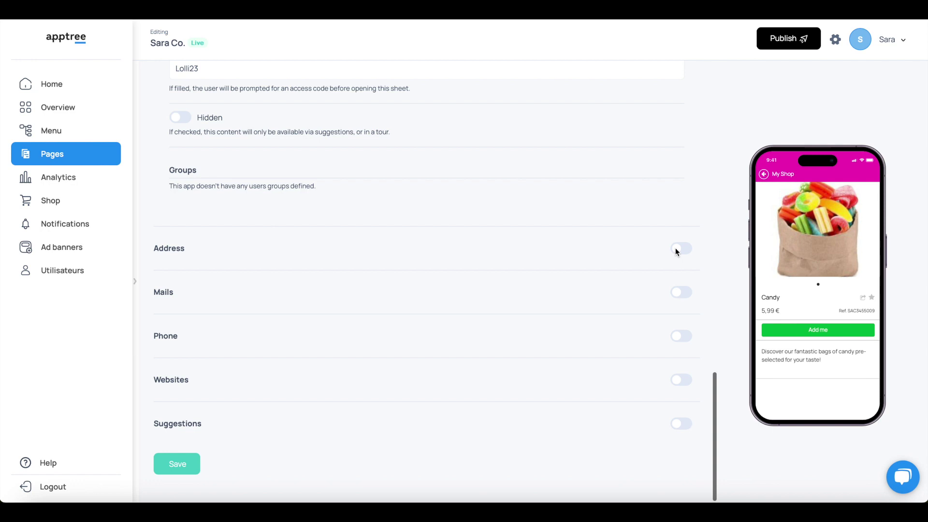
Turn on the Belgium address block, pass through its Description and Address fields, and switch on Mails.
left_click(675, 248)
scroll(418, 338, "down", 3)
scroll(418, 338, "down", 2)
left_click(418, 338)
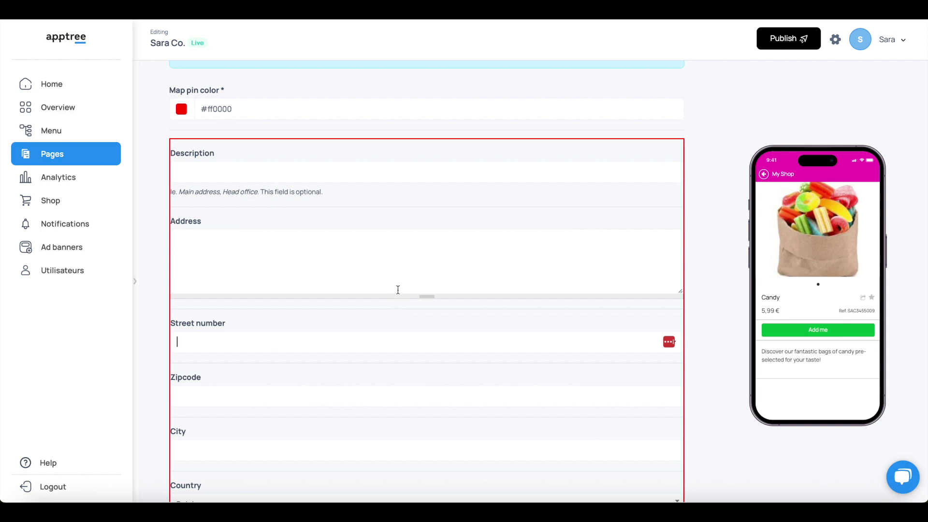
left_click(362, 172)
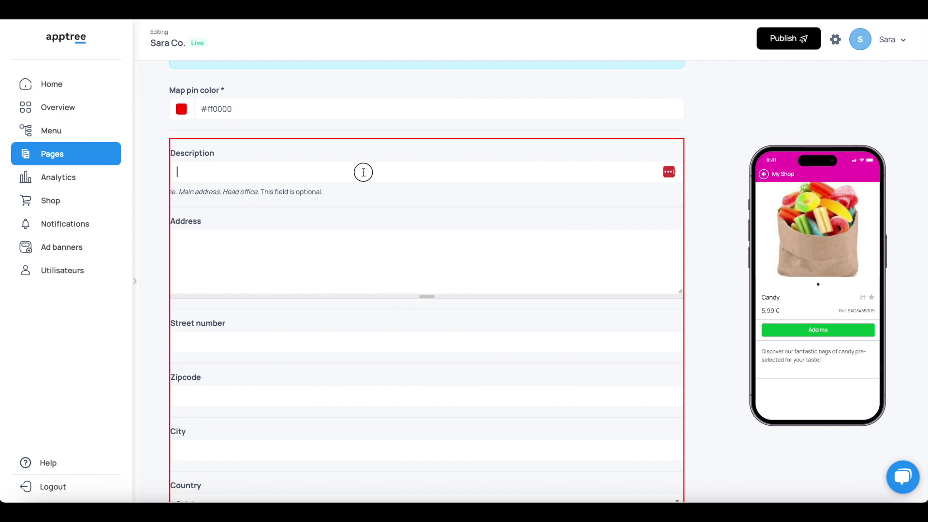
left_click(317, 260)
scroll(317, 260, "down", 4)
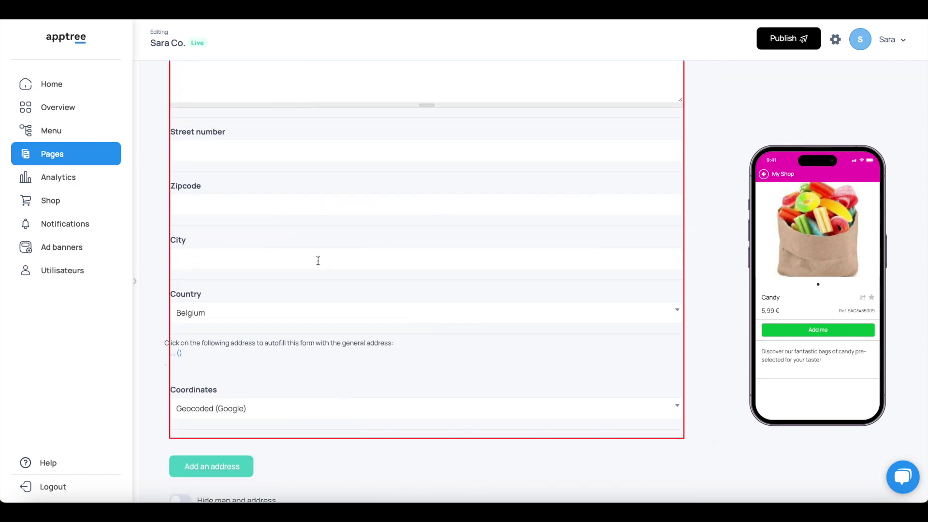
scroll(318, 260, "down", 3)
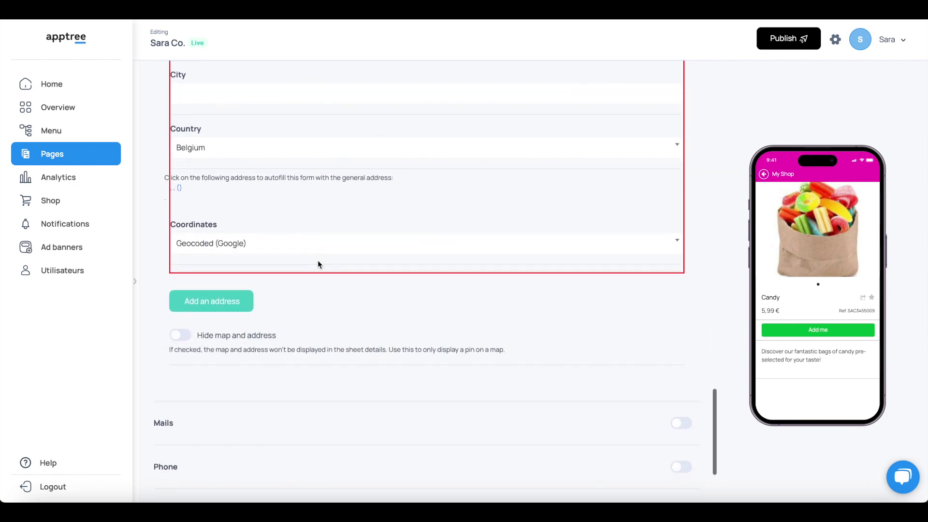
scroll(318, 260, "down", 2)
scroll(317, 260, "down", 1)
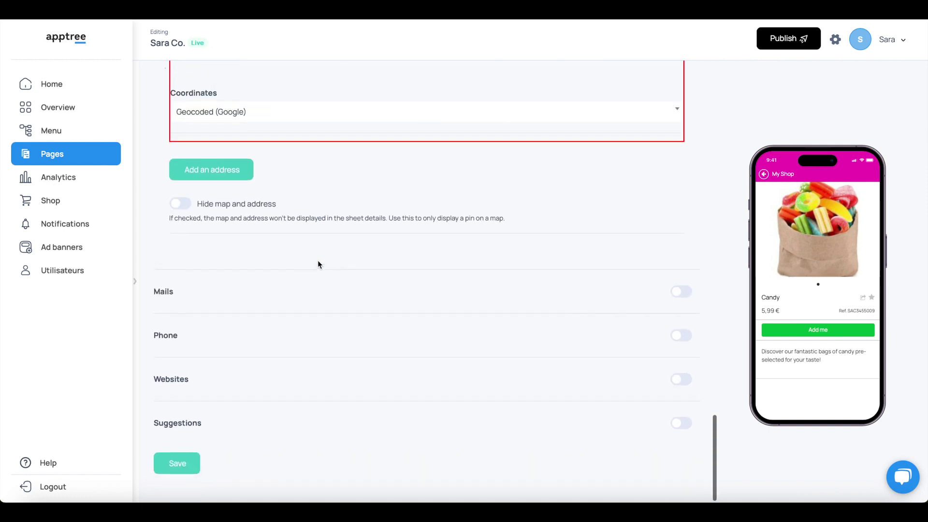
left_click(680, 291)
scroll(512, 362, "down", 5)
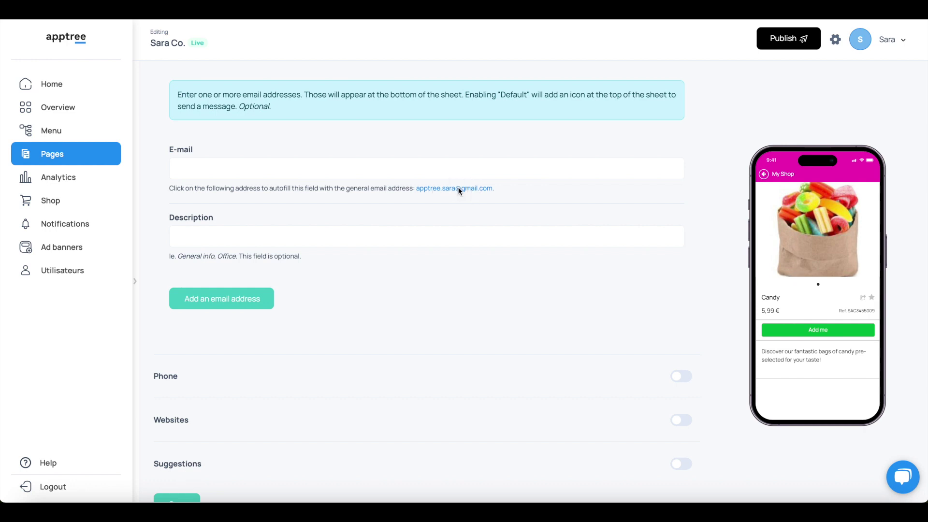
Add the shop's contact e-mail address with the description 'Email us'.
left_click(423, 169)
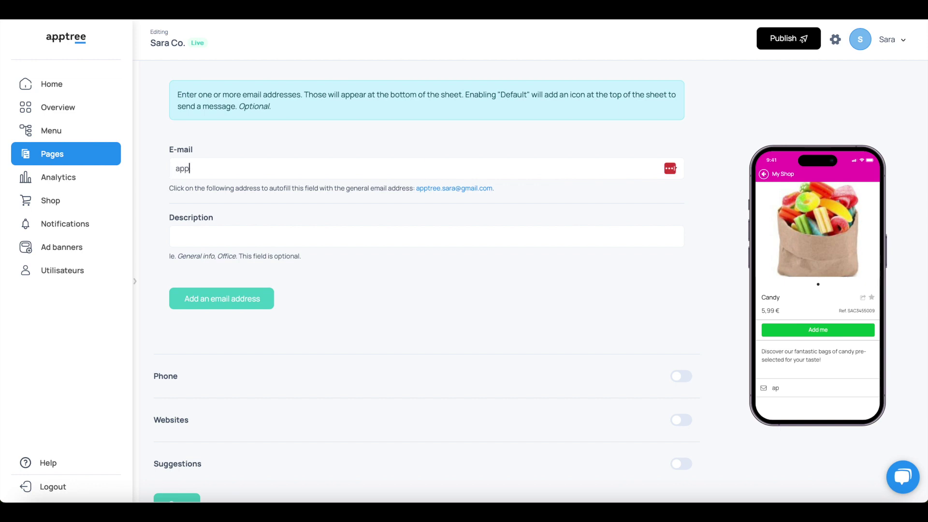
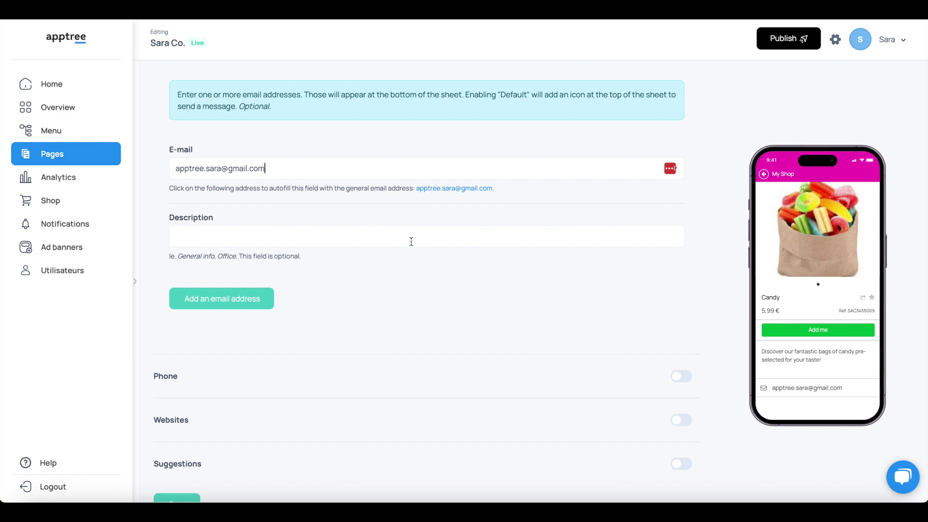
left_click(393, 237)
type("Email us")
Add a second e-mail entry and switch on the Phone section.
scroll(319, 390, "down", 1)
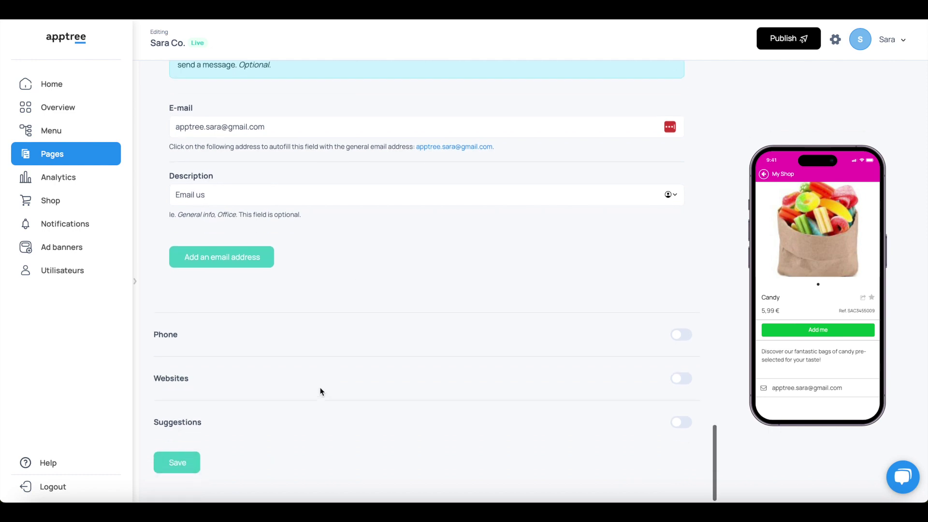
left_click(264, 257)
left_click(263, 257)
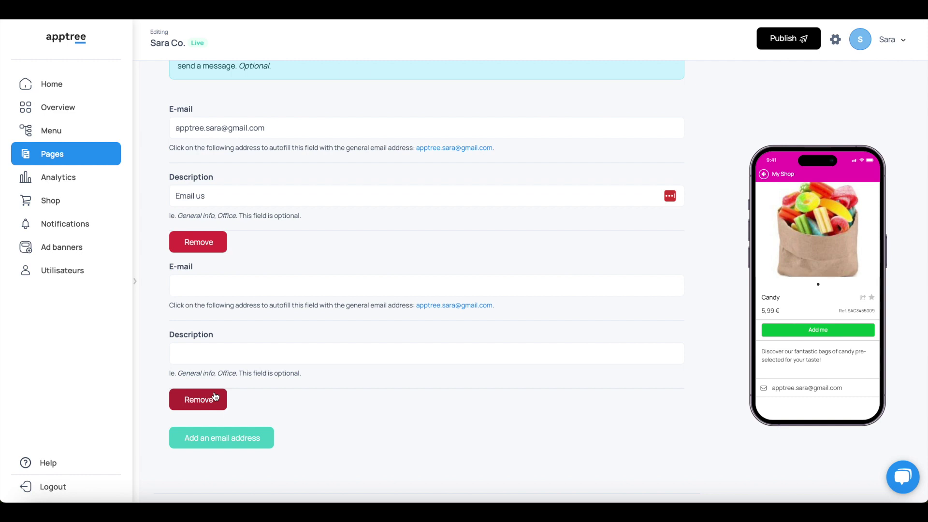
scroll(472, 381, "down", 4)
left_click(678, 334)
scroll(460, 420, "down", 1)
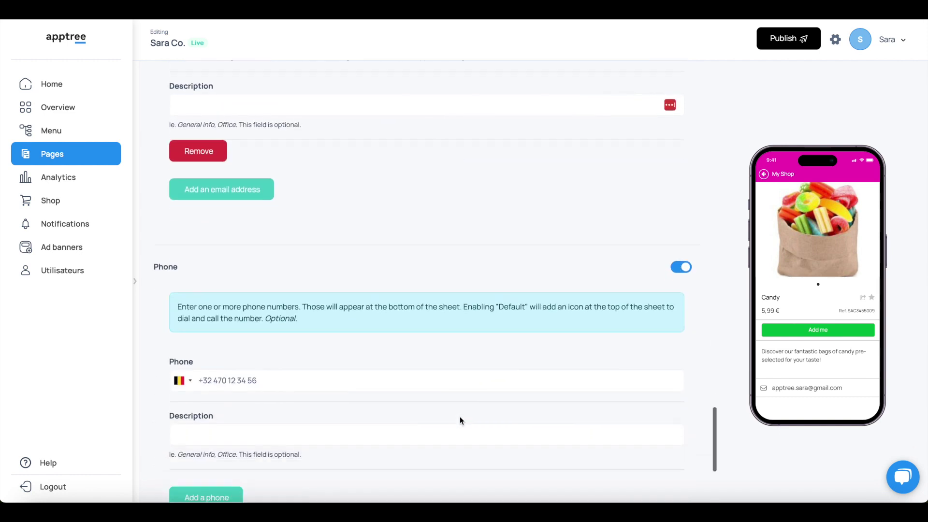
Enter the shop's phone number with the description 'Call us'.
scroll(459, 420, "down", 3)
left_click(306, 247)
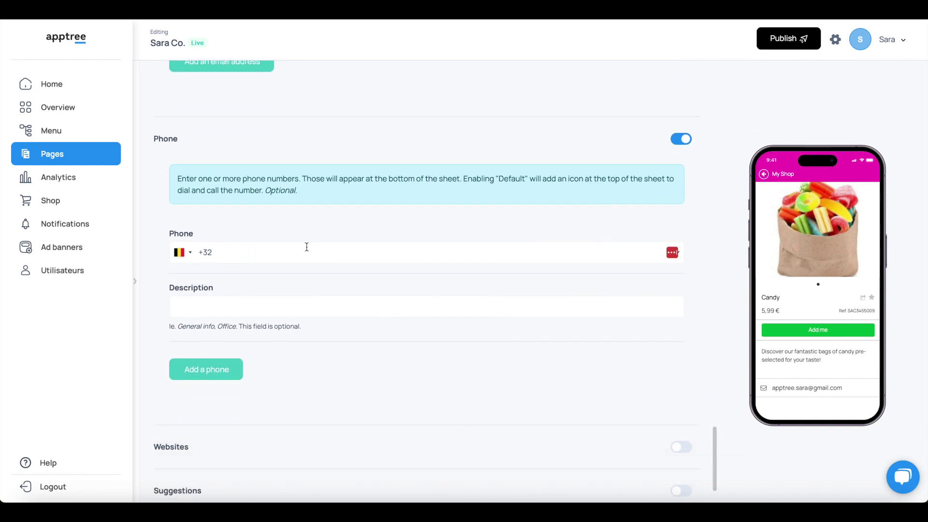
type("23456789")
left_click(214, 309)
type("C")
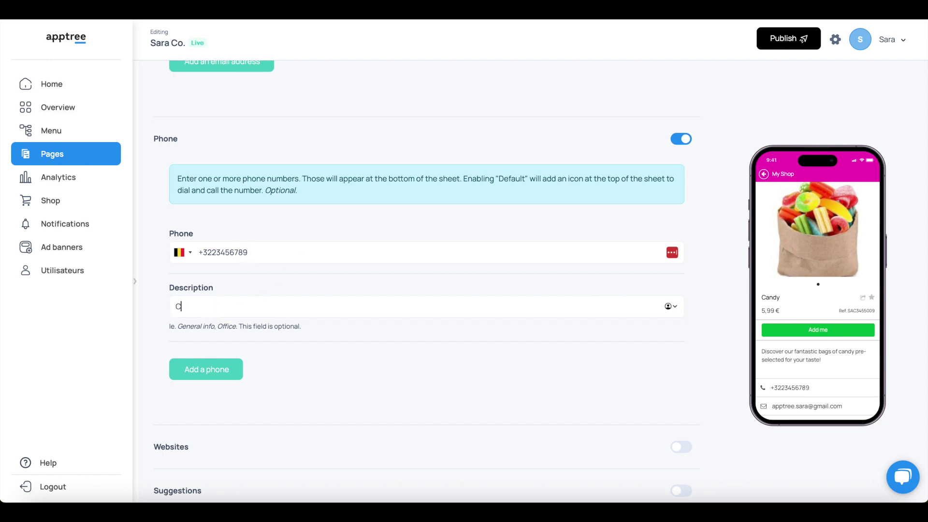
type("all us")
Add a second phone entry and switch on the Websites section.
left_click(212, 370)
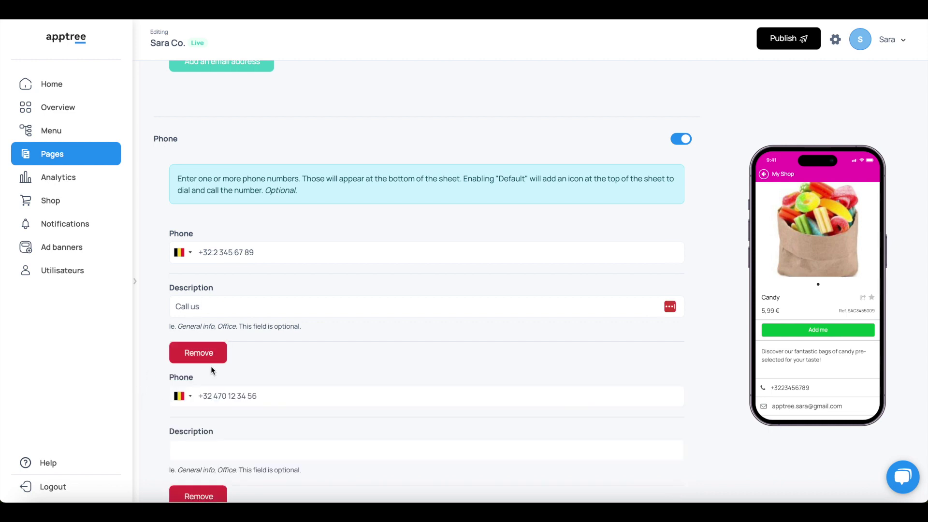
scroll(210, 366, "down", 2)
scroll(211, 370, "down", 3)
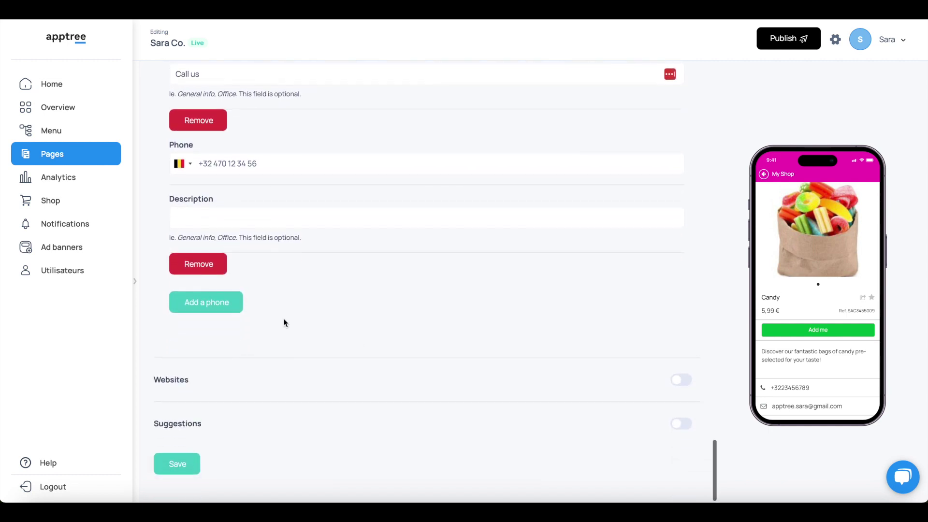
left_click(675, 379)
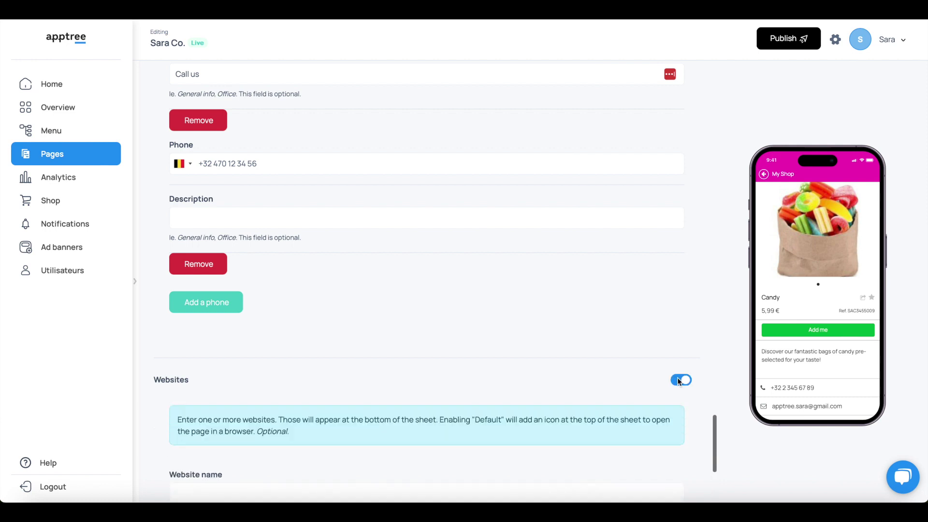
scroll(408, 386, "down", 5)
left_click(289, 261)
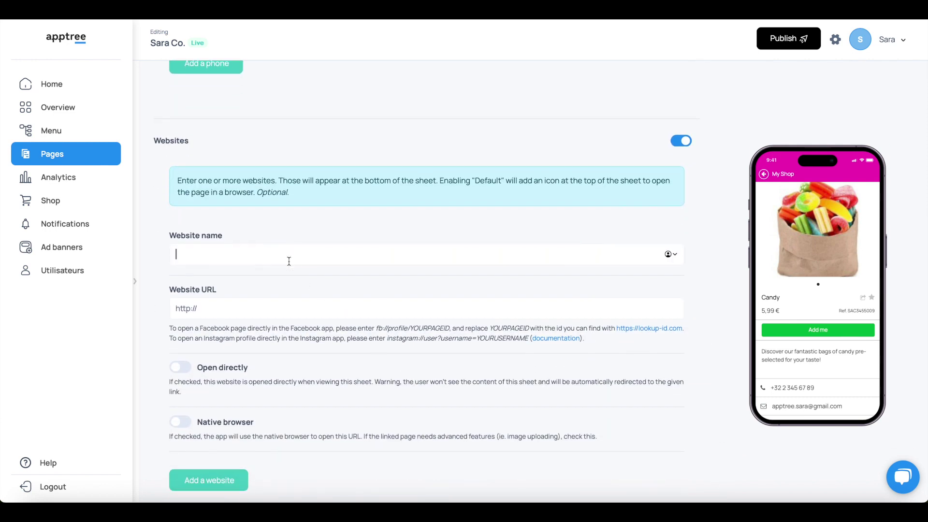
type("s")
key("BackSpace")
type("www")
key("BackSpace")
key("BackSpace")
key("BackSpace")
type("Sara Co.")
left_click(268, 314)
type("ht")
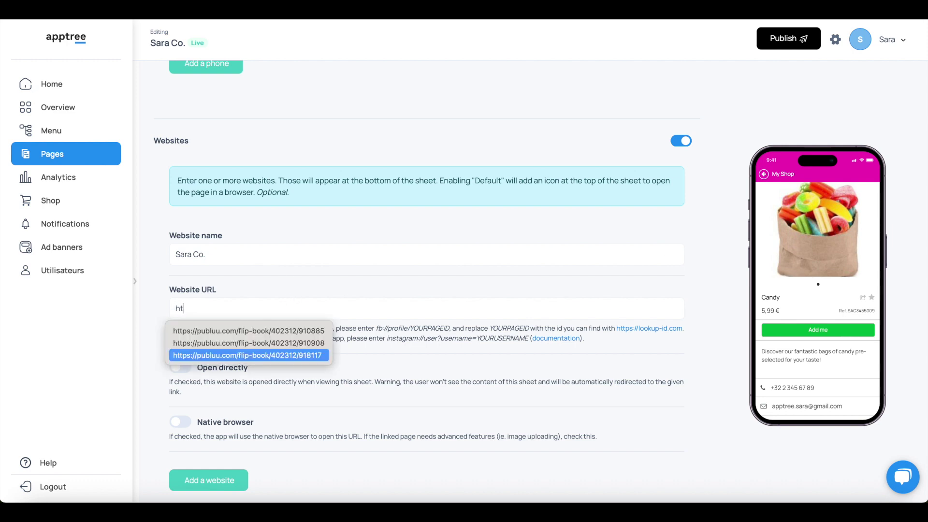
type("tps://sara-co.com")
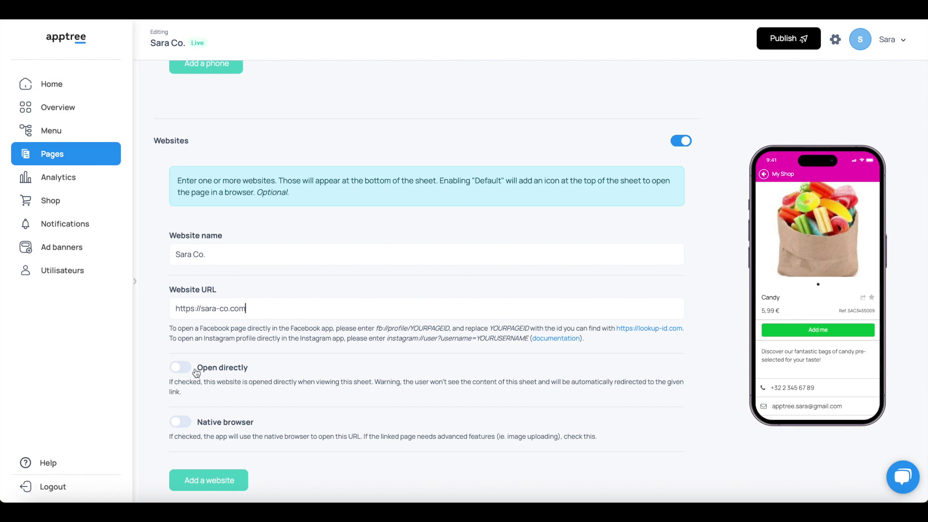
Set the website to open directly, leave Native browser off, and switch Websites off again.
left_click(178, 368)
left_click(182, 424)
left_click(183, 423)
left_click(679, 141)
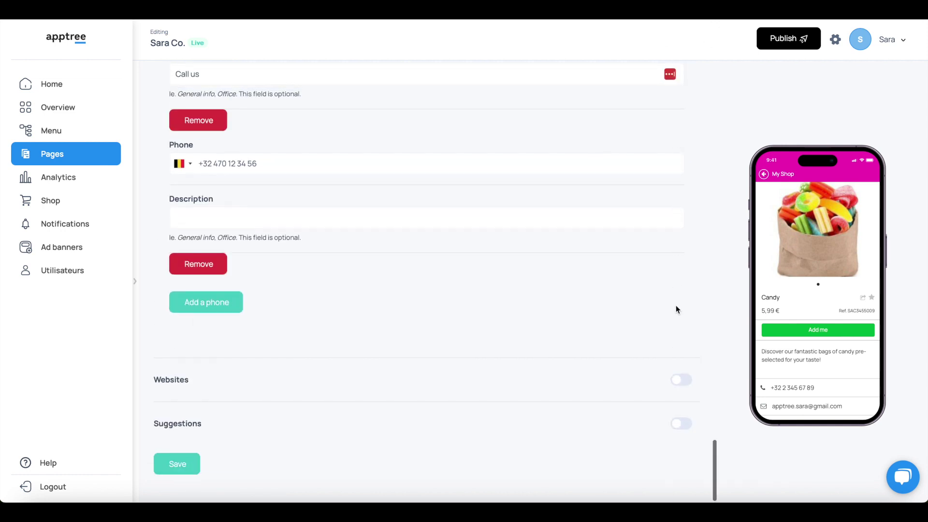
Switch off the Phone and Mails sections of the Candy page.
scroll(811, 353, "down", 1)
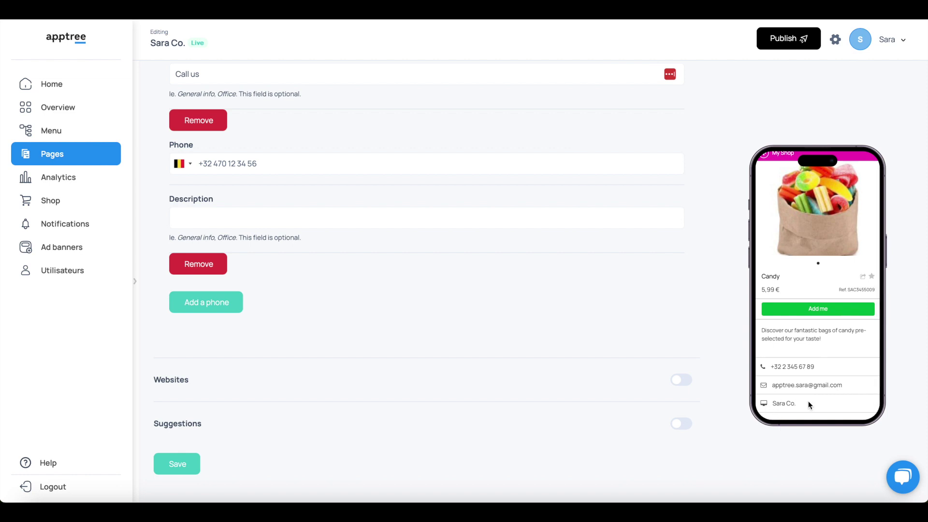
scroll(812, 369, "up", 1)
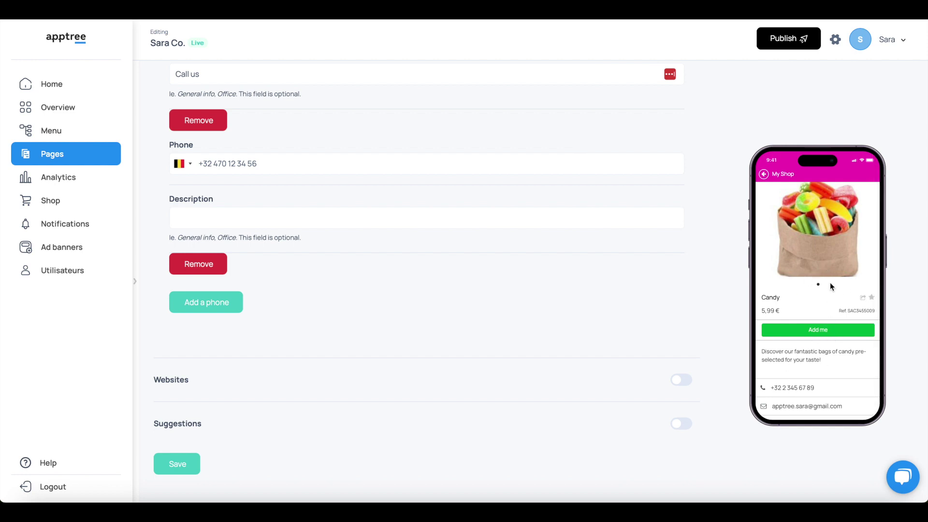
scroll(356, 332, "up", 7)
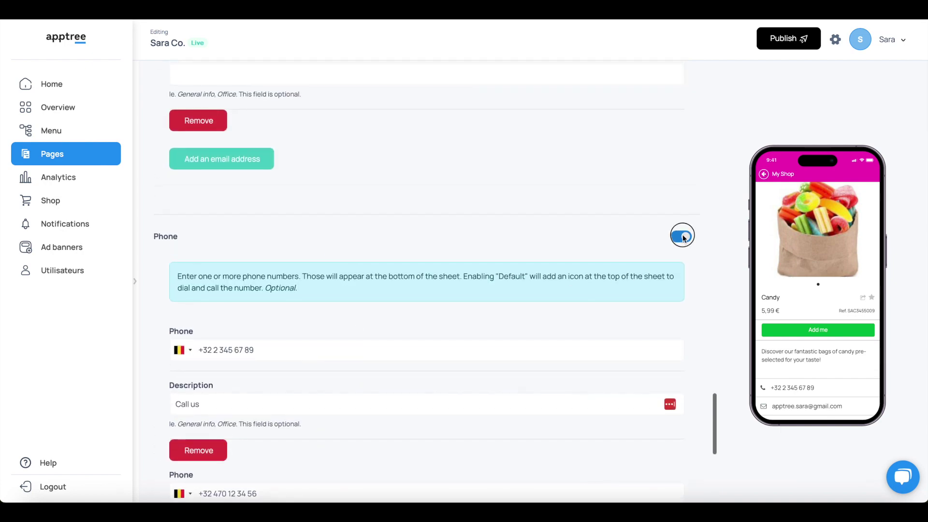
left_click(682, 236)
scroll(682, 234, "up", 8)
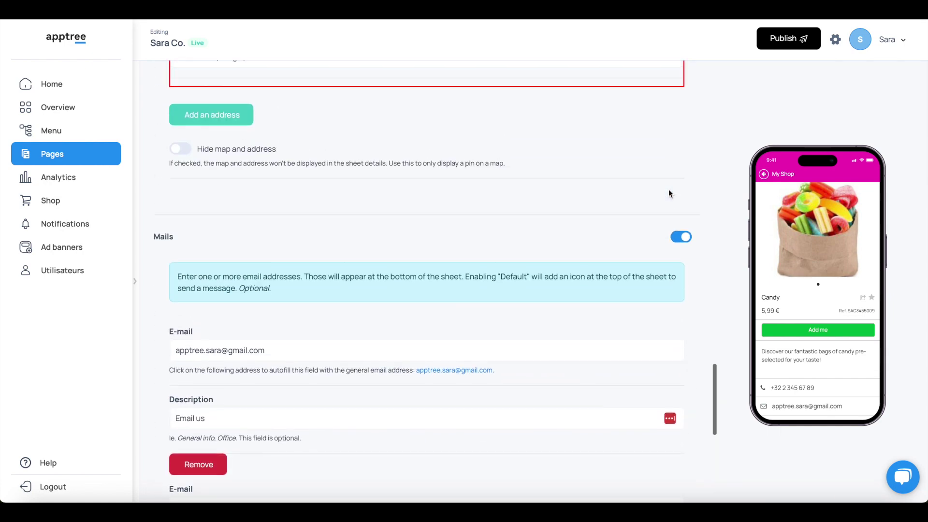
left_click(681, 236)
scroll(681, 235, "up", 10)
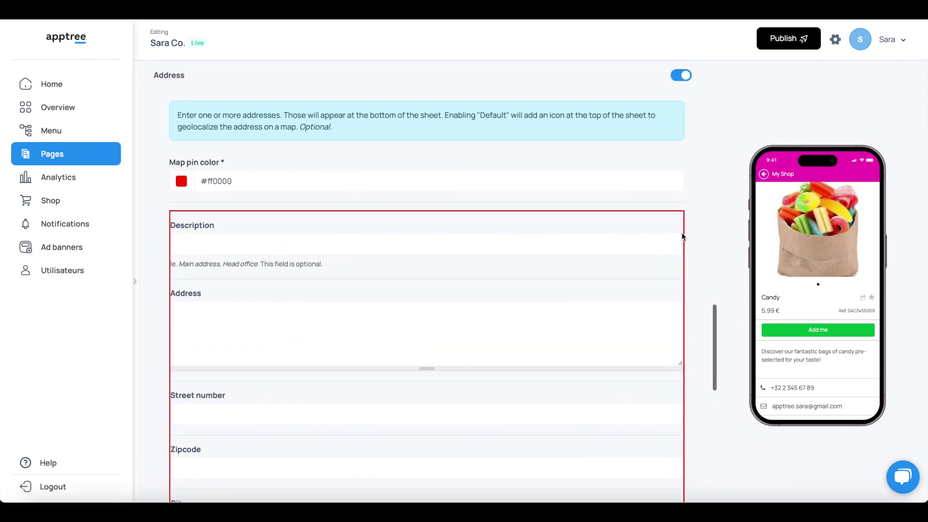
scroll(686, 227, "up", 3)
Switch off the Address and Options sections and save the Candy page.
left_click(685, 195)
scroll(665, 260, "up", 10)
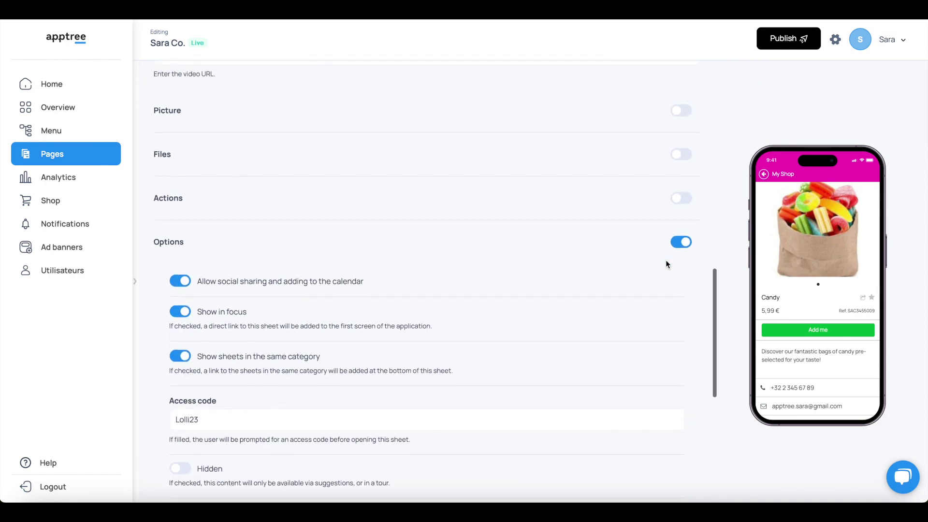
left_click(681, 262)
scroll(680, 261, "up", 15)
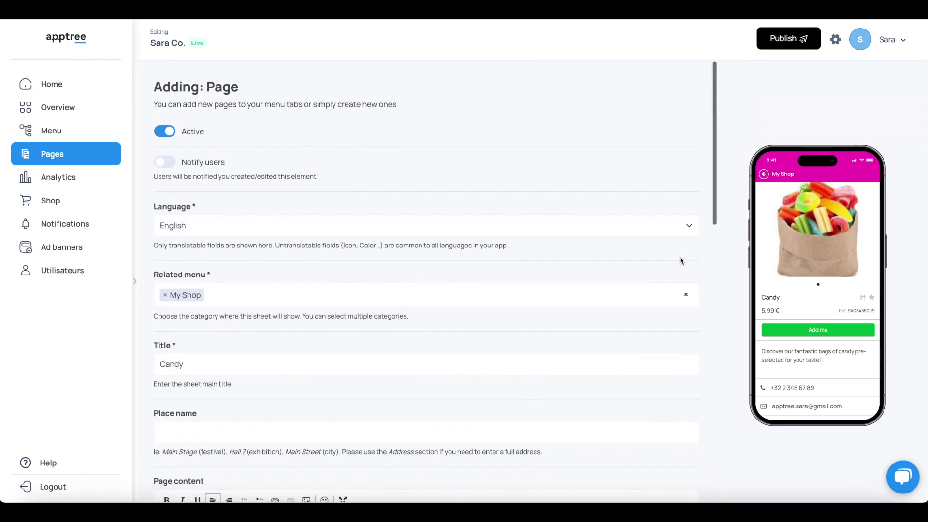
scroll(681, 261, "down", 20)
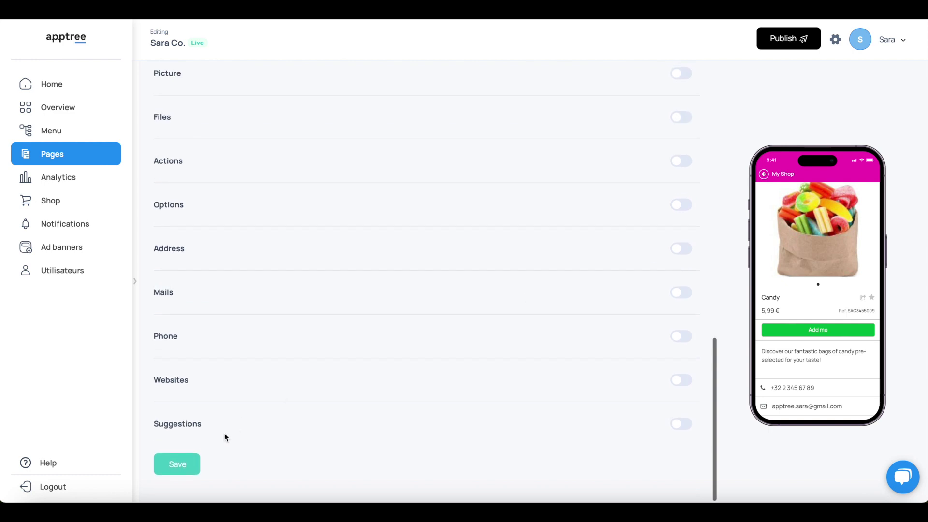
left_click(179, 461)
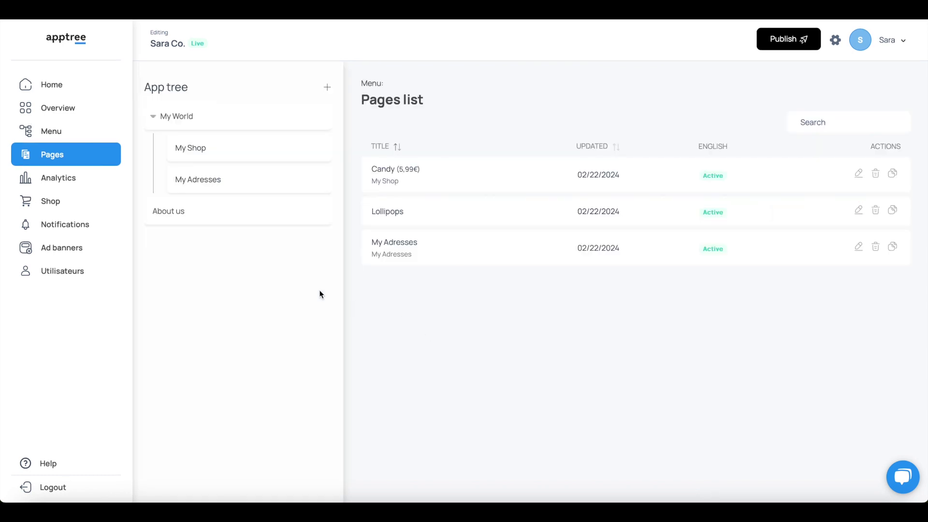
View the Analytics statistics for the last 30 days, then go to the Shop page.
left_click(79, 179)
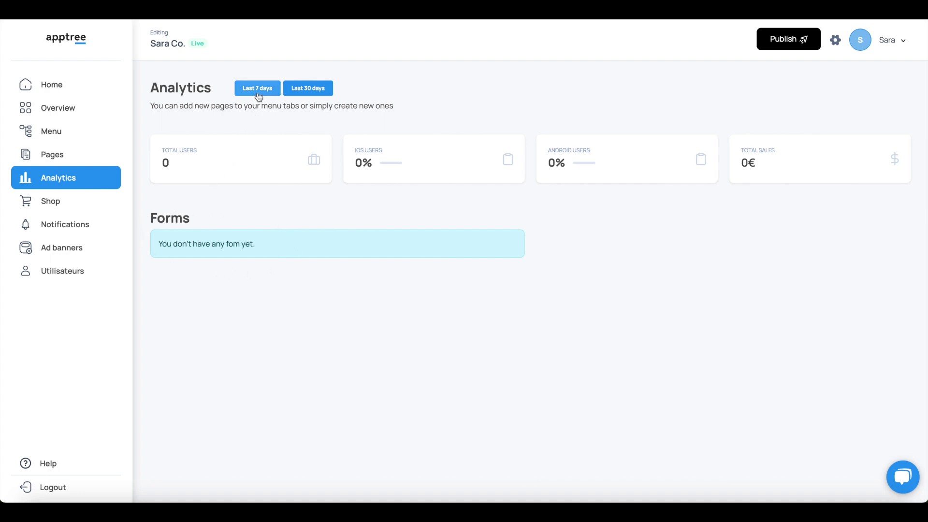
left_click(305, 96)
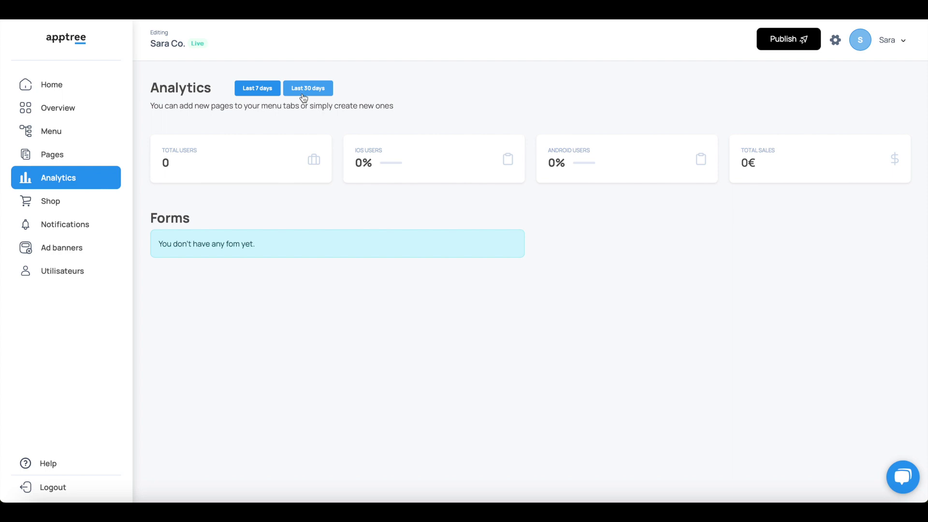
left_click(48, 202)
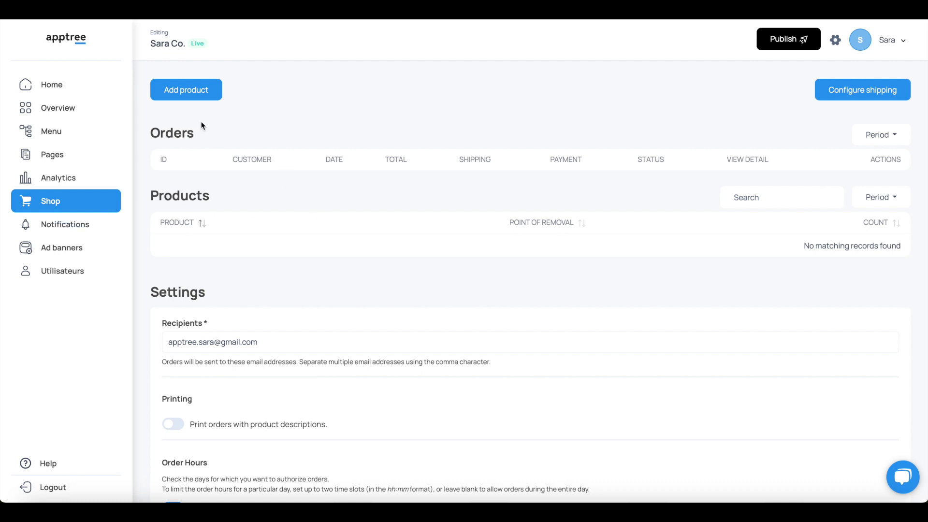
Create a new shop product in the My Shop category.
left_click(200, 92)
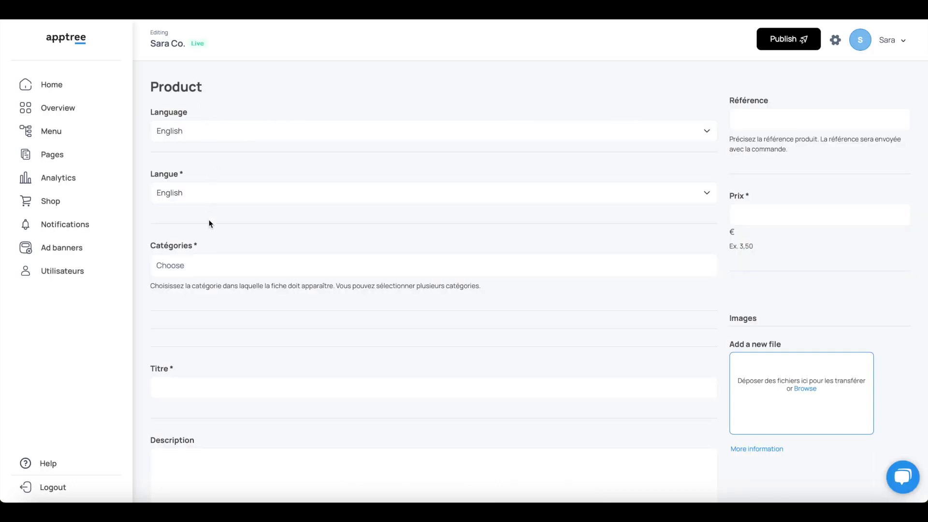
left_click(214, 260)
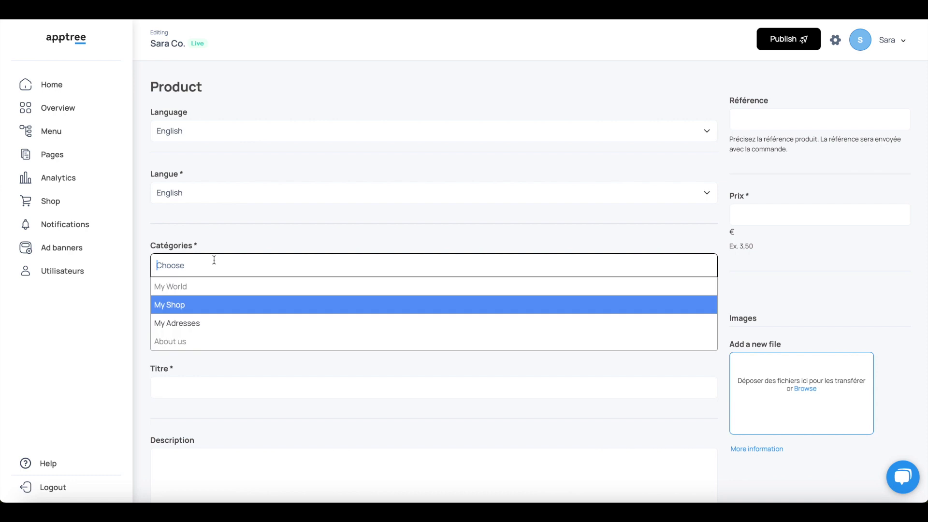
left_click(172, 302)
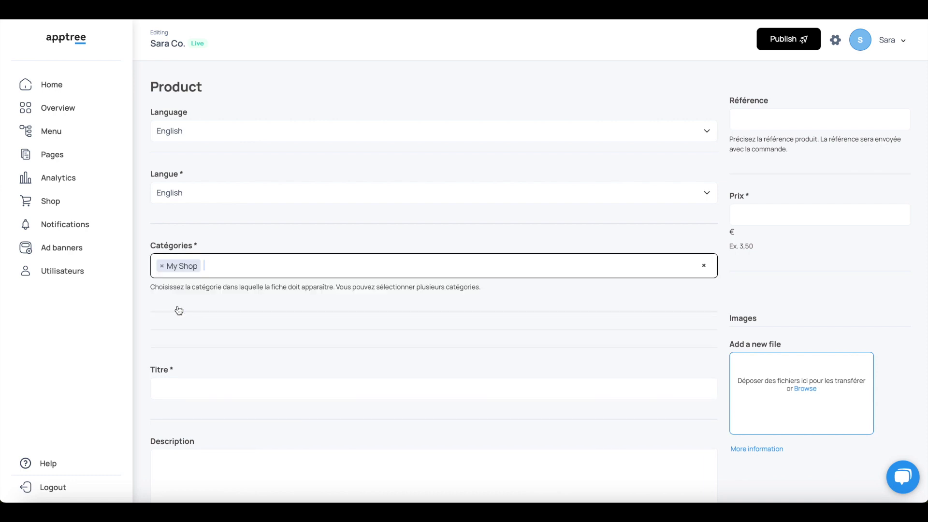
scroll(211, 361, "down", 5)
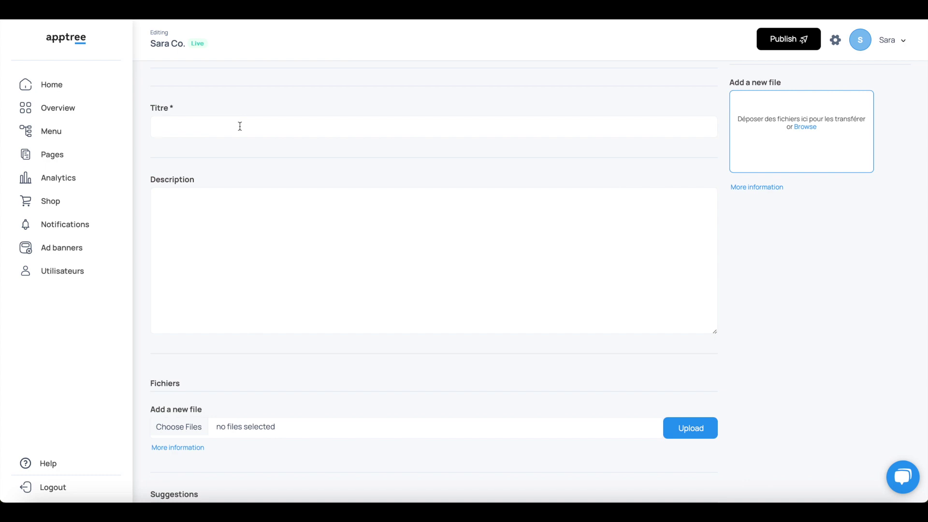
Title the product 'Chocolate candy bars' and describe it as premium chocolate and nut bars.
left_click(240, 126)
type("Candy bars")
key("Home")
type("Chocolate")
key("Delete")
type("c")
type("Discover our")
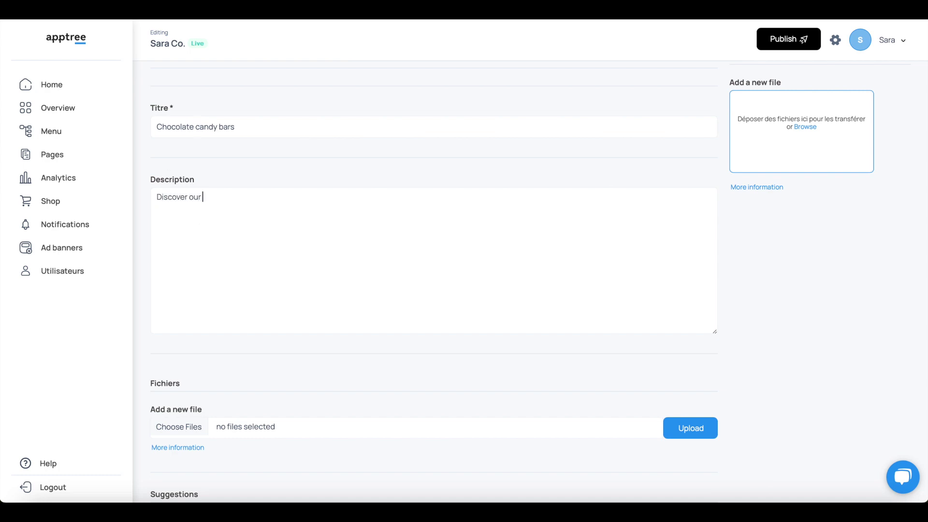
type(" premium chocolate and nut cand")
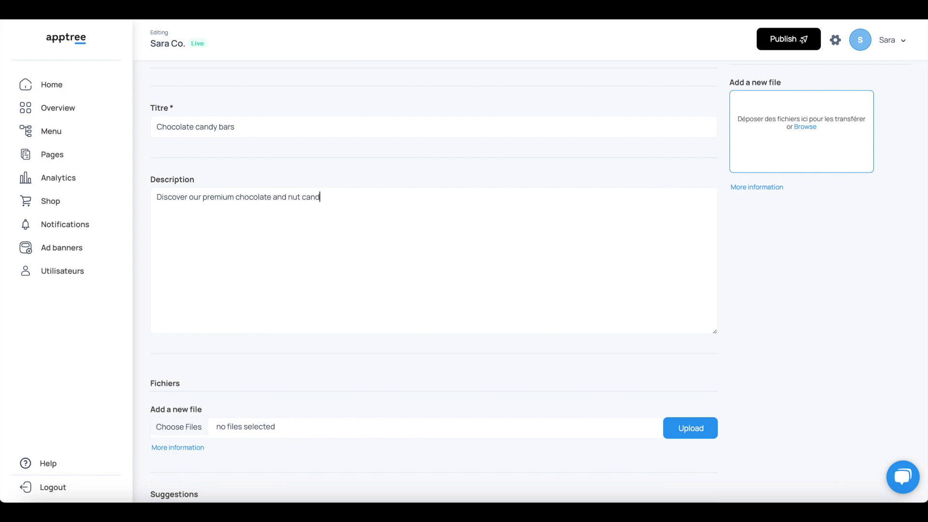
type("y bars and dive into a world of magic")
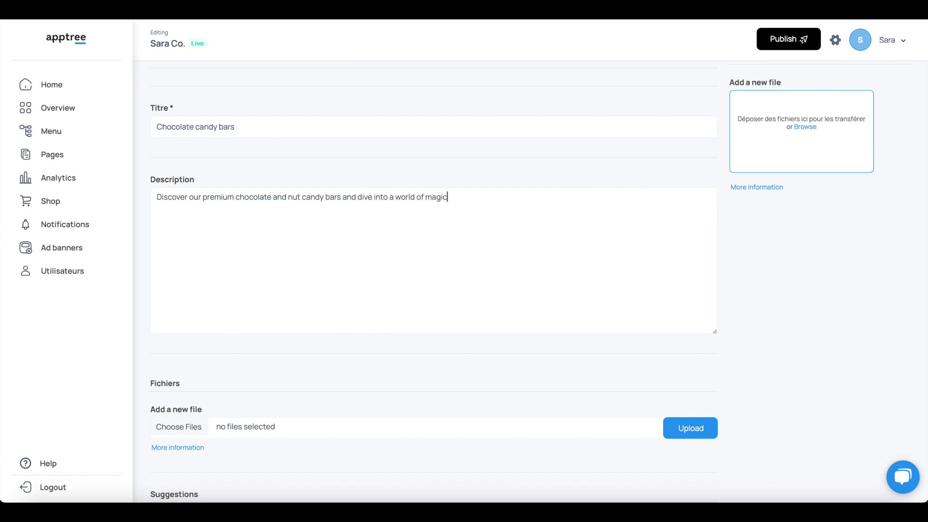
type(".")
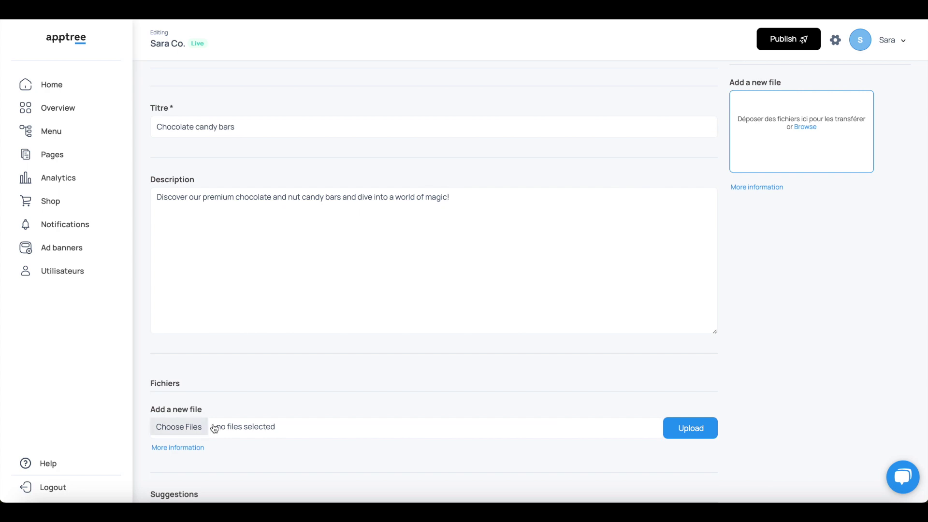
Set the product's TVA rate to 20, leaving suggested products unchanged.
scroll(371, 367, "down", 4)
scroll(371, 367, "down", 2)
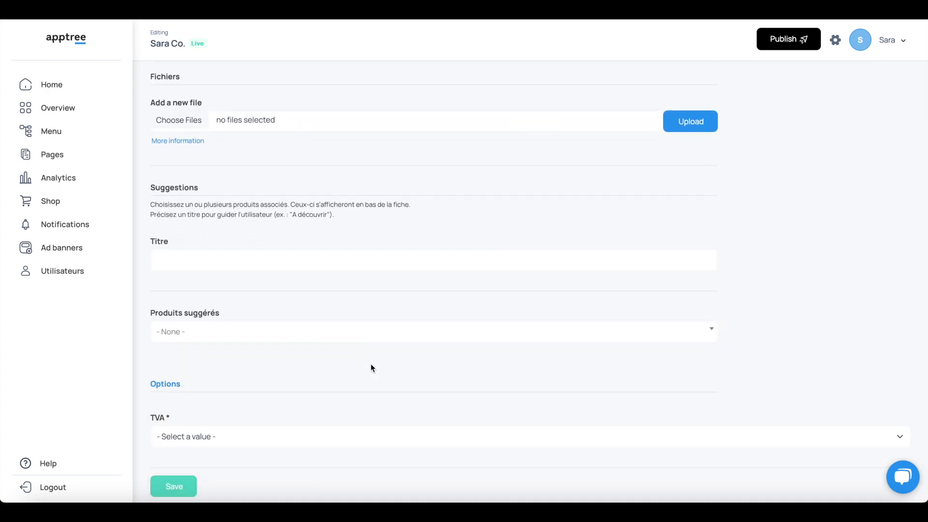
left_click(347, 338)
left_click(347, 340)
scroll(323, 366, "down", 1)
left_click(307, 411)
scroll(309, 411, "down", 1)
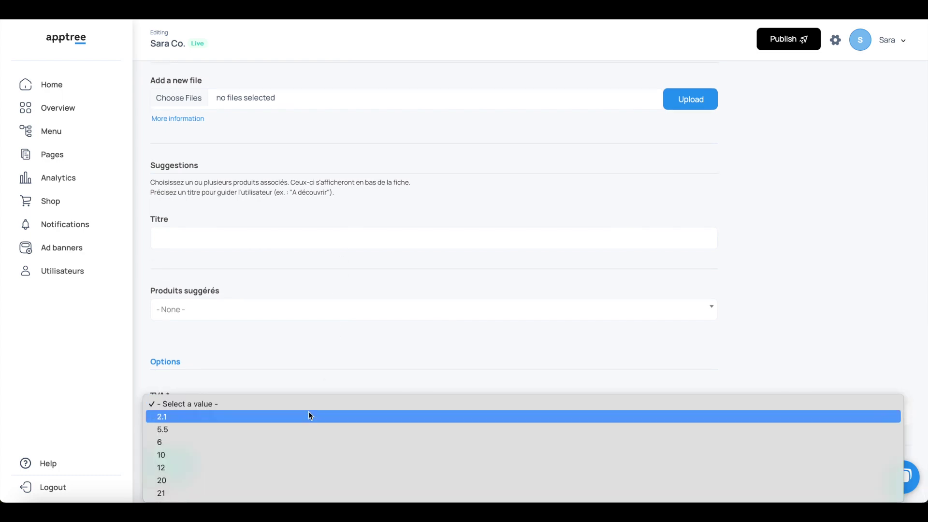
left_click(281, 480)
scroll(341, 366, "up", 8)
scroll(342, 366, "up", 4)
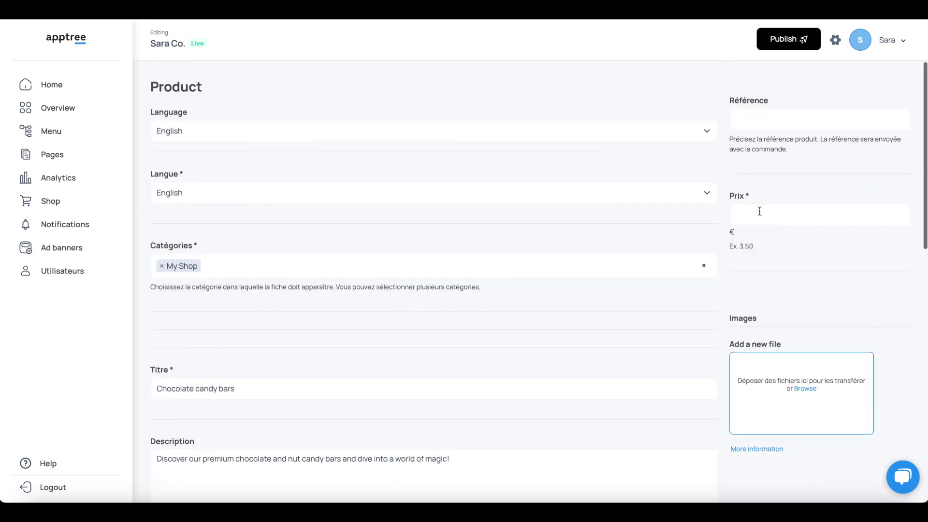
Price the product at 2,50 € with reference SAC223345698.
type("2")
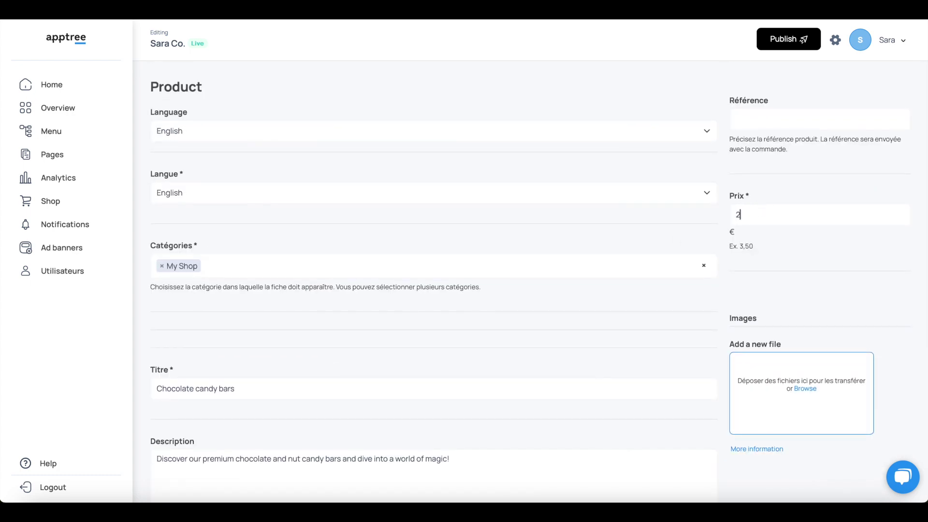
type(",50")
left_click(779, 120)
type("SAC223345698")
Save the Chocolate candy bars product and go to Manage notifications.
scroll(807, 292, "down", 2)
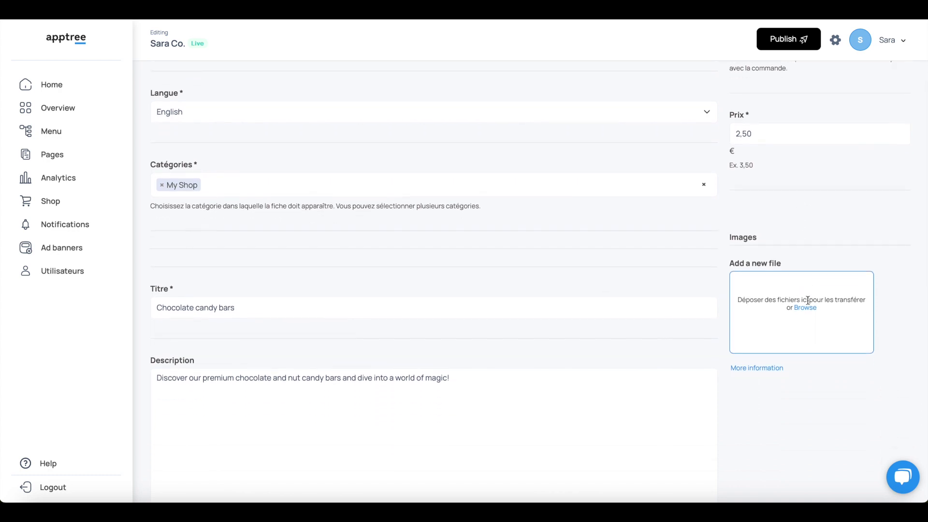
left_click(809, 310)
scroll(784, 402, "down", 7)
scroll(784, 404, "down", 5)
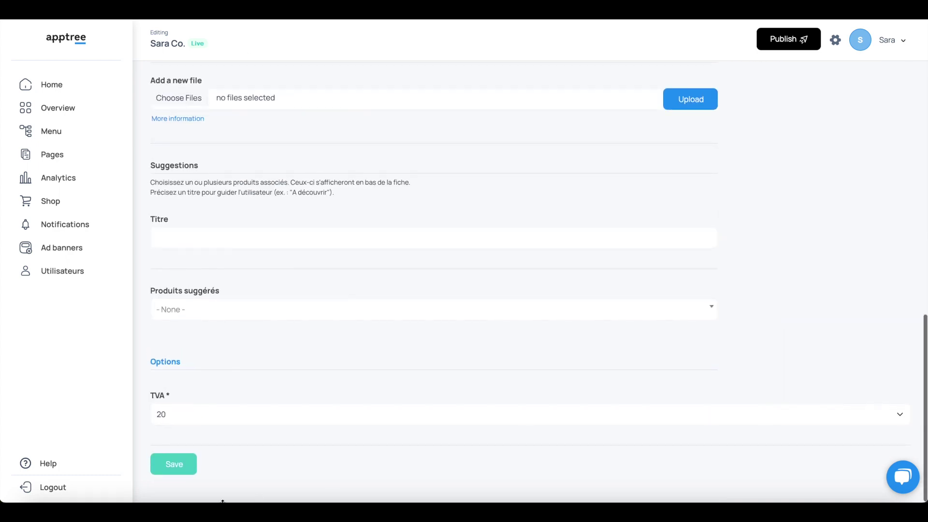
left_click(180, 474)
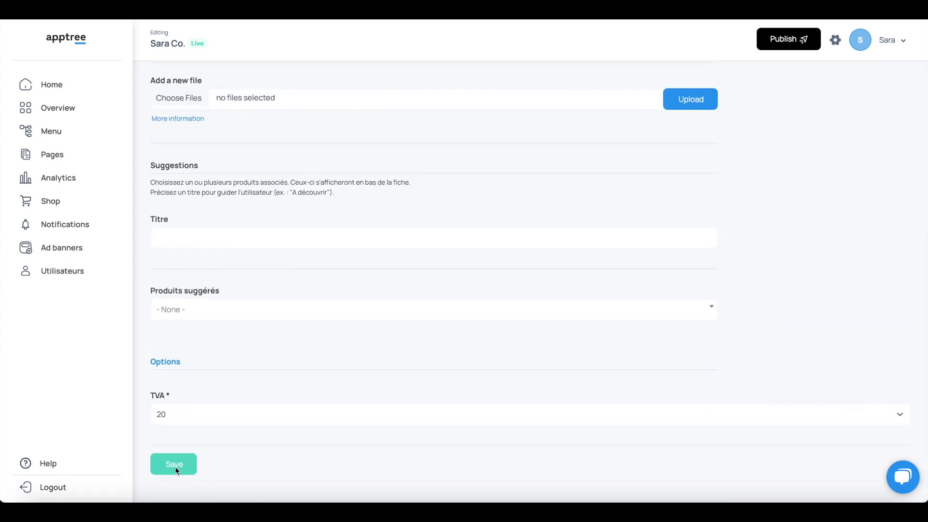
left_click(76, 225)
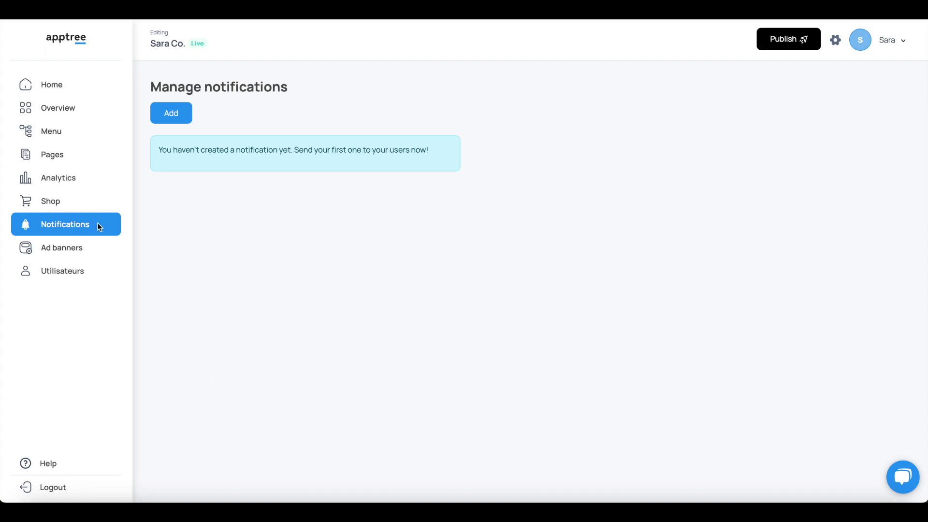
Add a notification titled 'Sara Co.' with message 'Join our foodies' community by clicking on the link'.
left_click(183, 119)
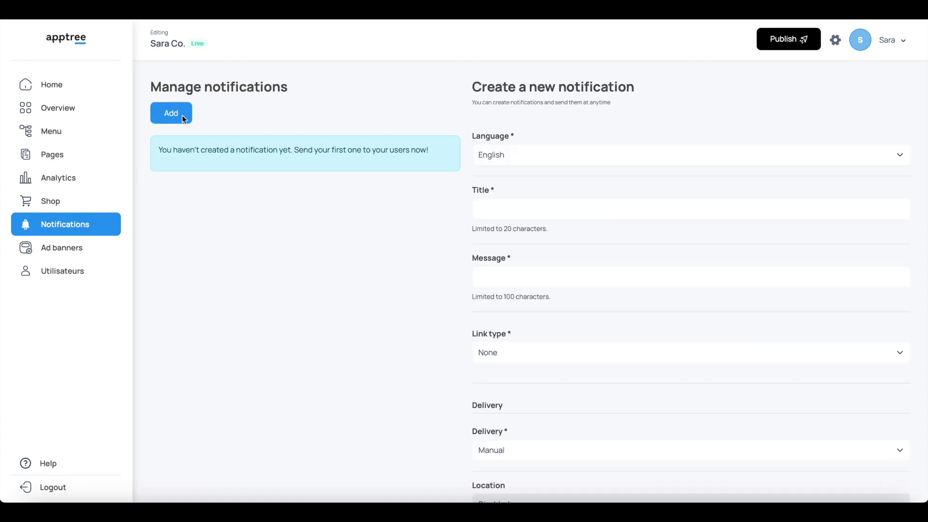
left_click(506, 208)
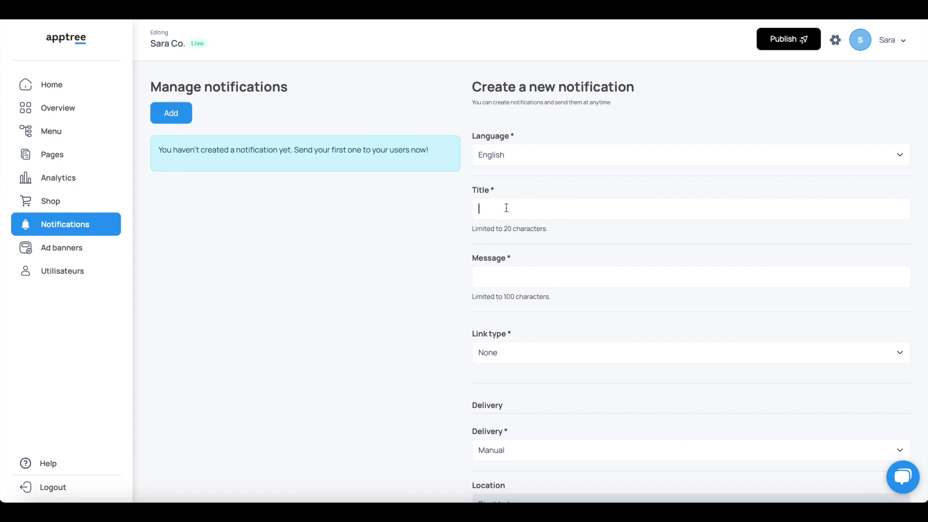
type("Sara Co.")
left_click(494, 285)
type("Join")
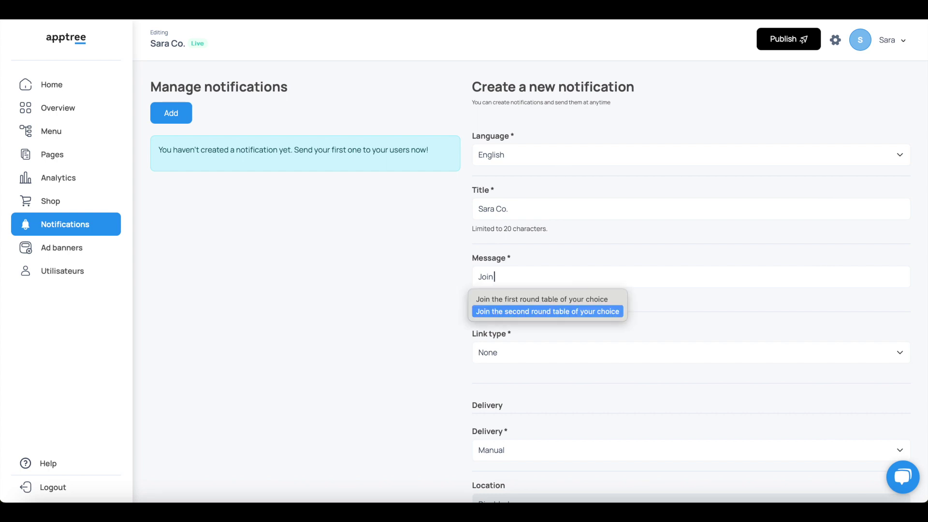
type(" oiu")
key("BackSpace")
key("BackSpace")
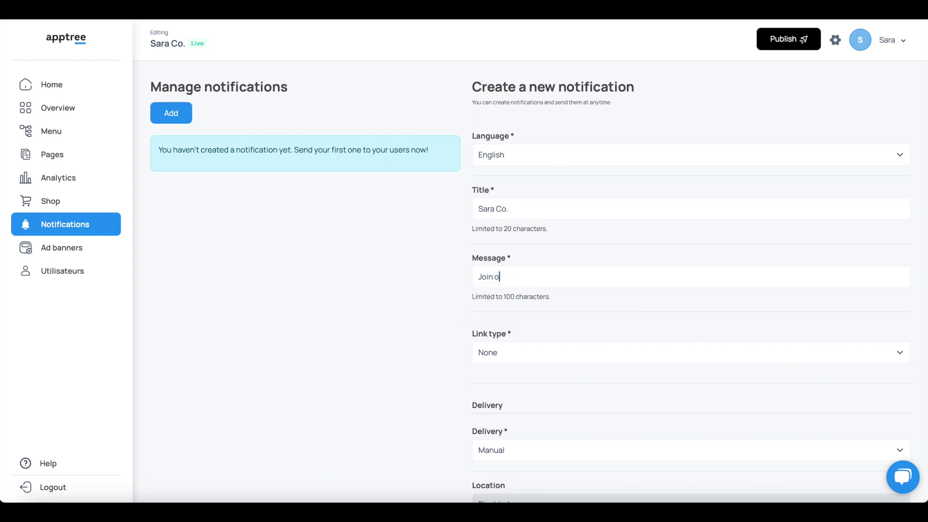
type("ur foodi")
type("es' communi")
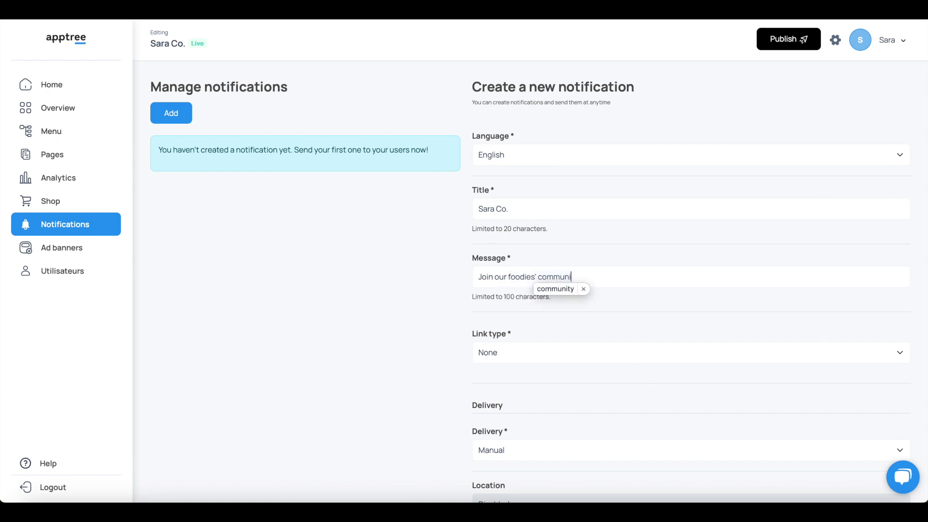
type("ty")
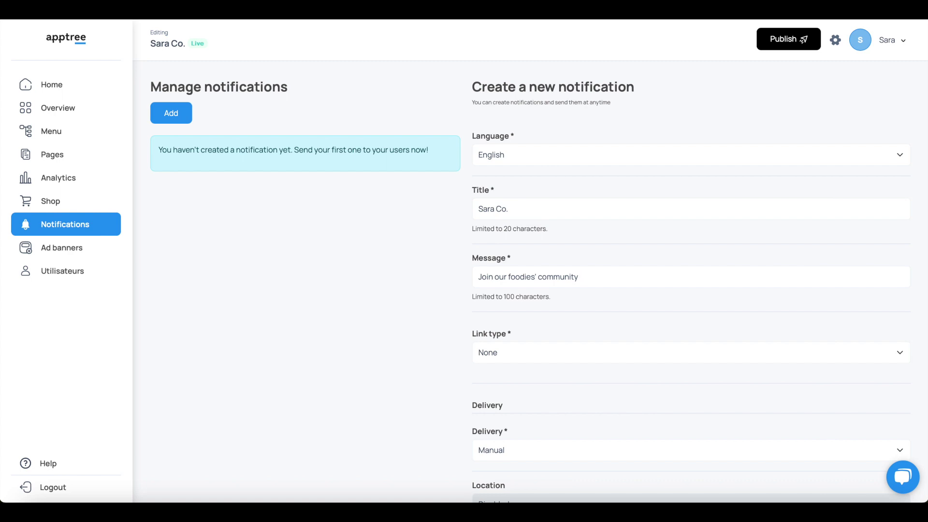
type(" by clicking on the link")
Try the Sheet link type and browse the available sheets without choosing one.
left_click(535, 353)
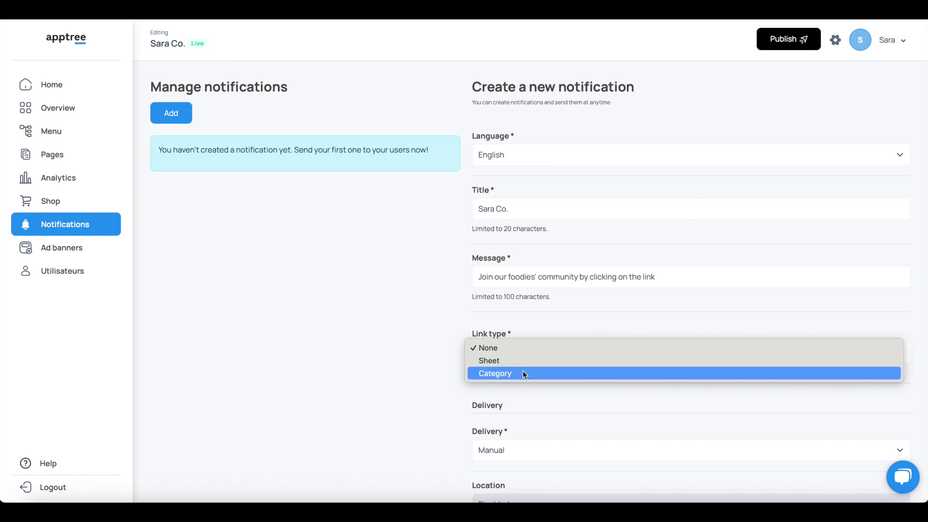
left_click(517, 360)
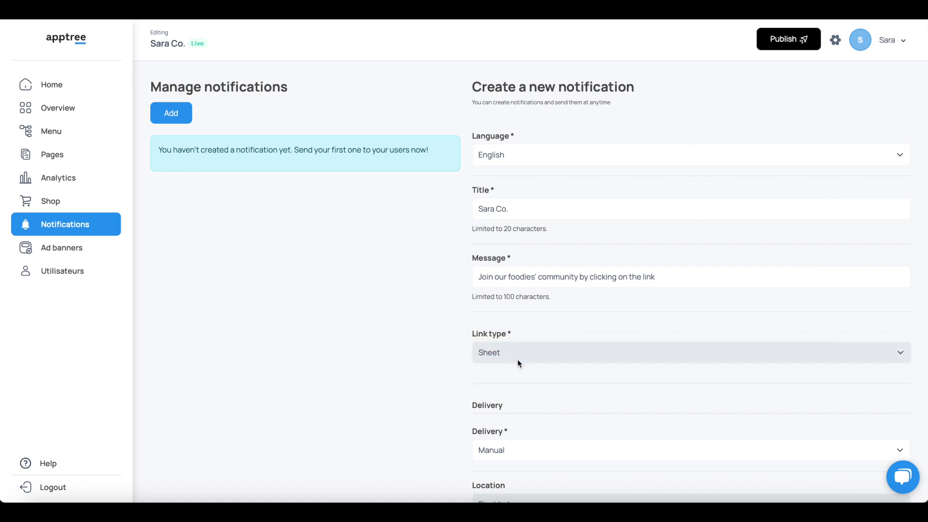
scroll(517, 359, "down", 2)
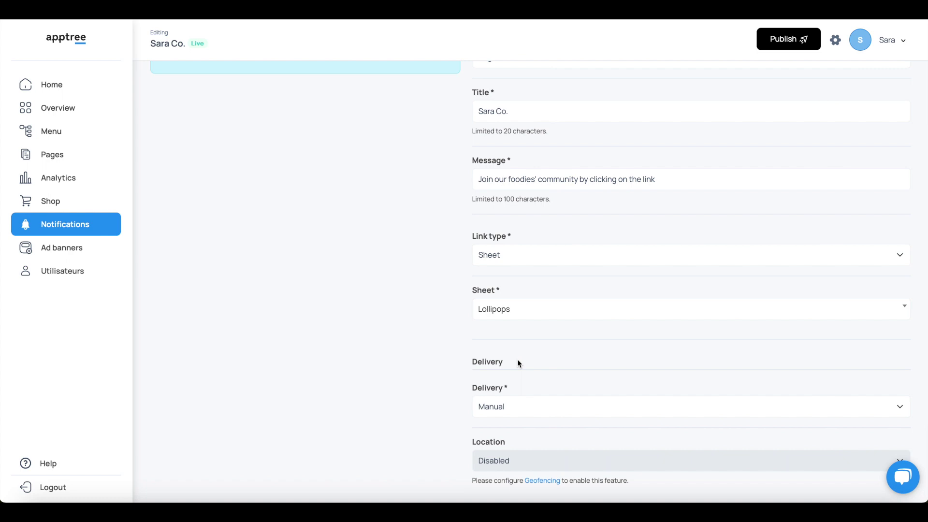
left_click(540, 257)
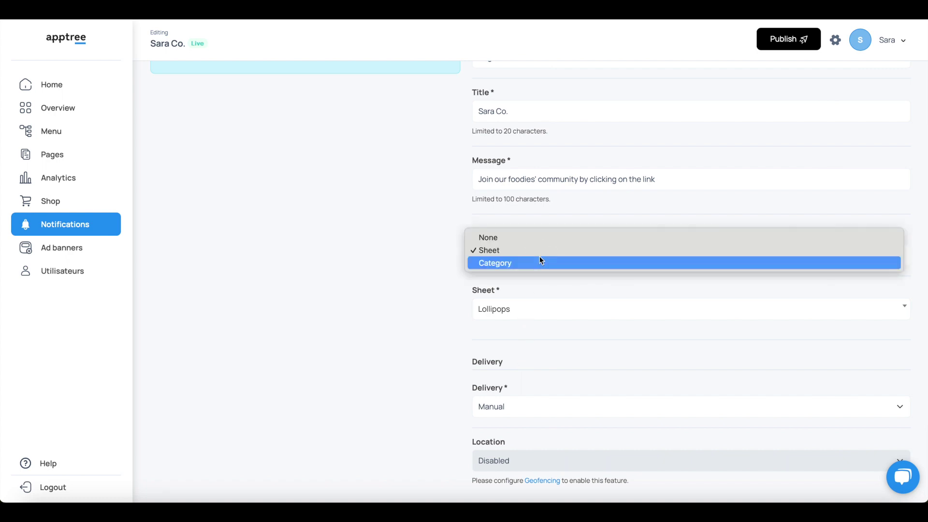
left_click(537, 315)
left_click(538, 315)
left_click(523, 280)
Switch the link type to Category and keep My Shop as the linked category.
left_click(524, 257)
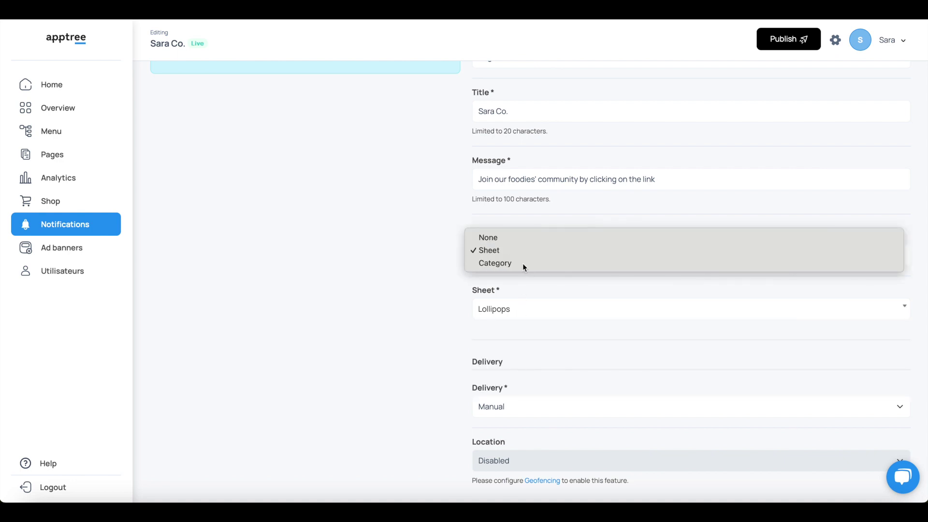
left_click(523, 262)
left_click(527, 318)
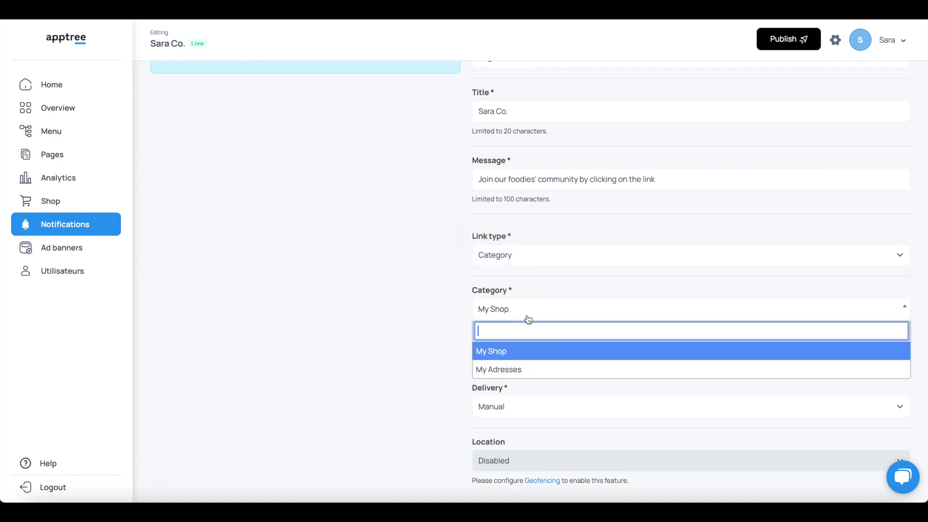
left_click(510, 357)
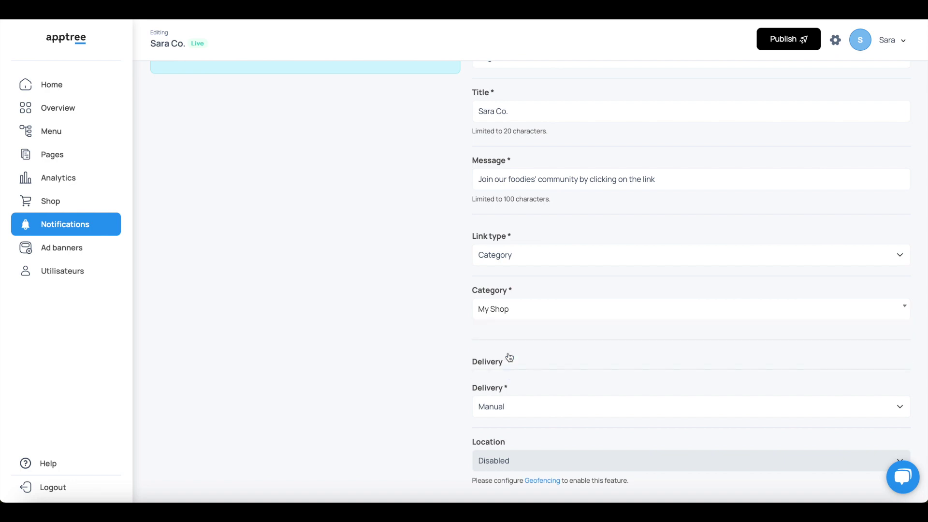
scroll(534, 411, "down", 2)
left_click(541, 318)
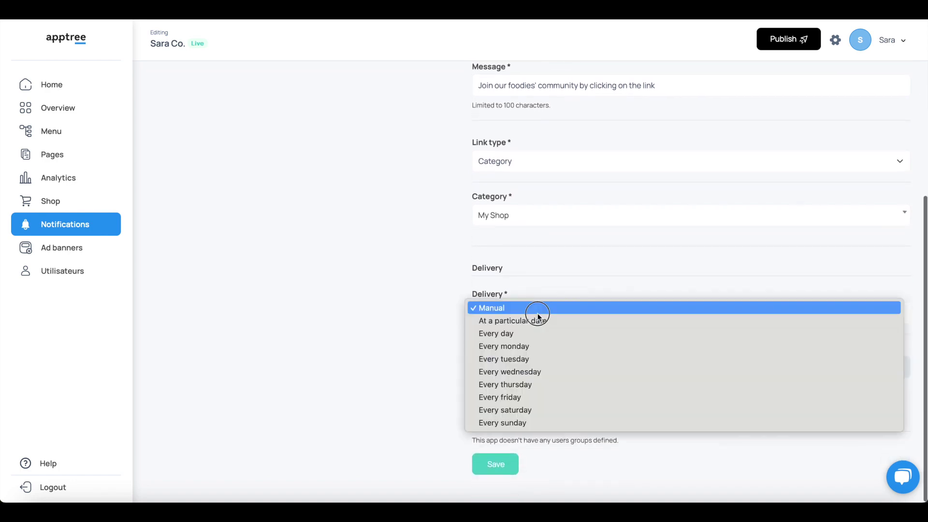
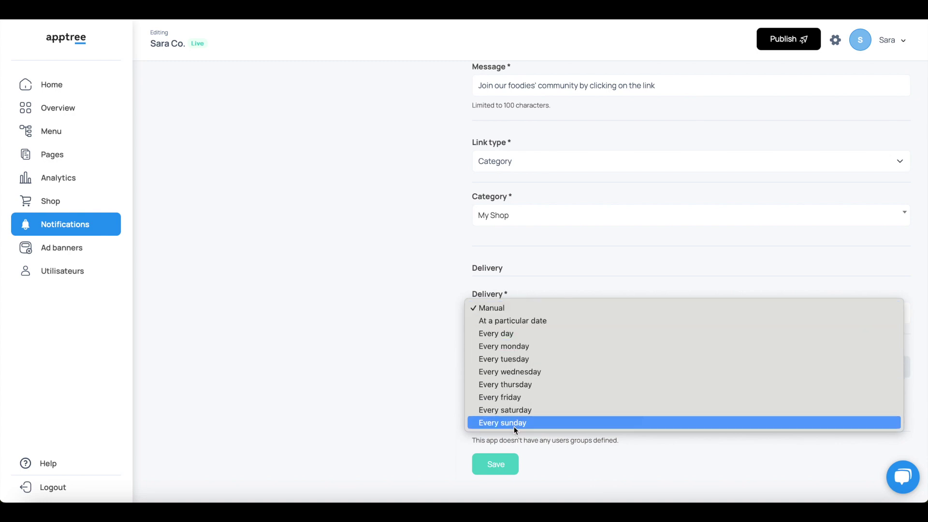
Set the notification to deliver at a particular date: 24 July 2024.
left_click(519, 322)
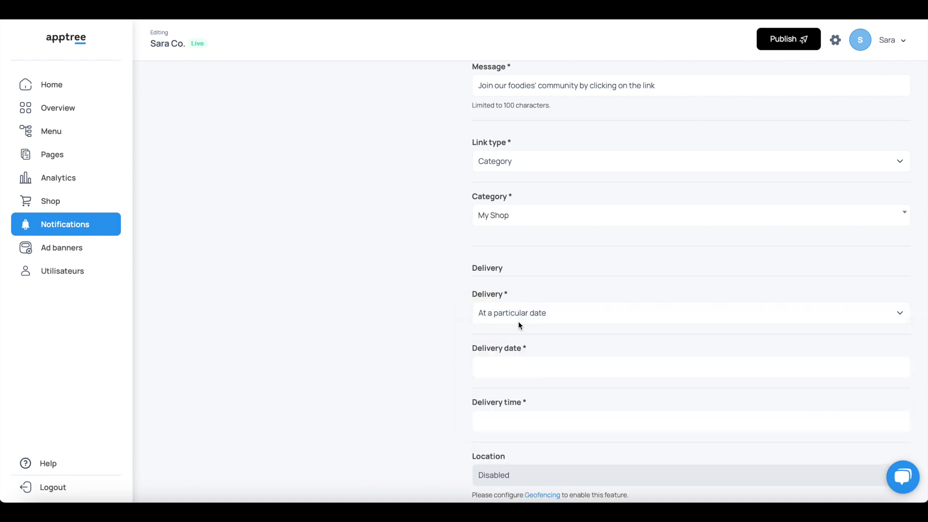
left_click(517, 366)
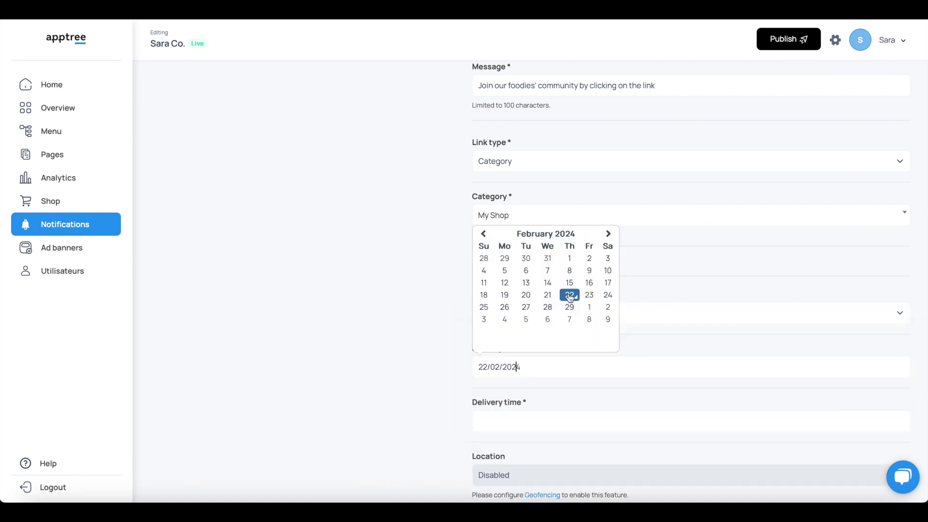
left_click(609, 235)
left_click(608, 234)
left_click(608, 234)
left_click(609, 234)
left_click(608, 234)
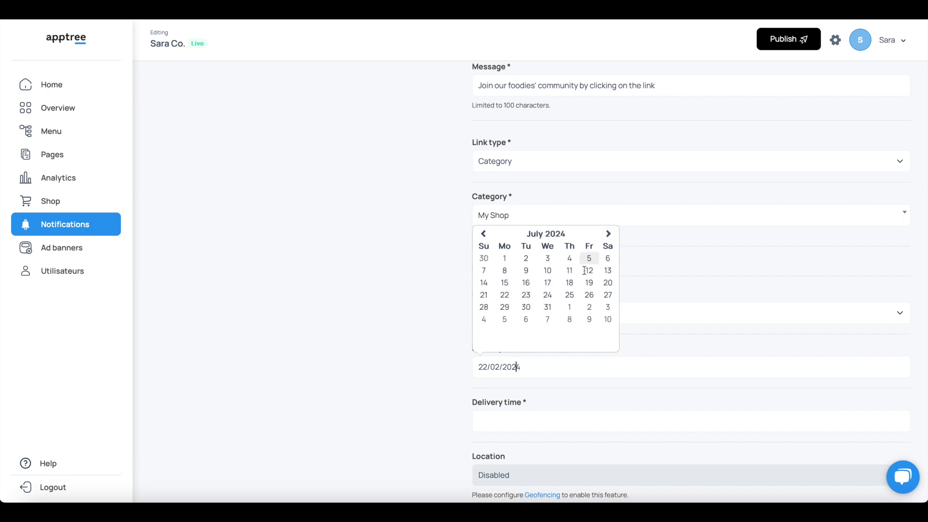
left_click(551, 296)
Set the delivery time to 19:45 and save the scheduled notification.
left_click(500, 421)
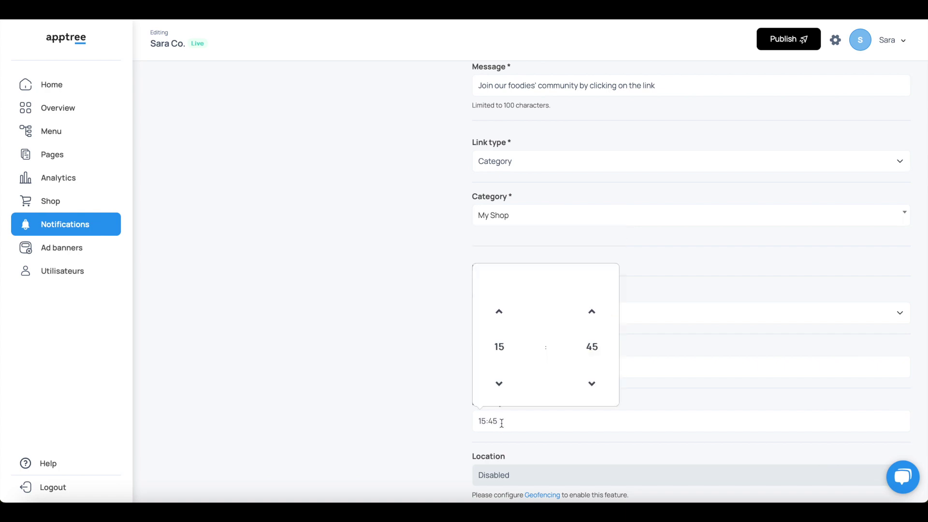
left_click(591, 313)
left_click(592, 313)
left_click(592, 313)
left_click(592, 313)
left_click(591, 313)
left_click(591, 313)
left_click(591, 313)
left_click(592, 313)
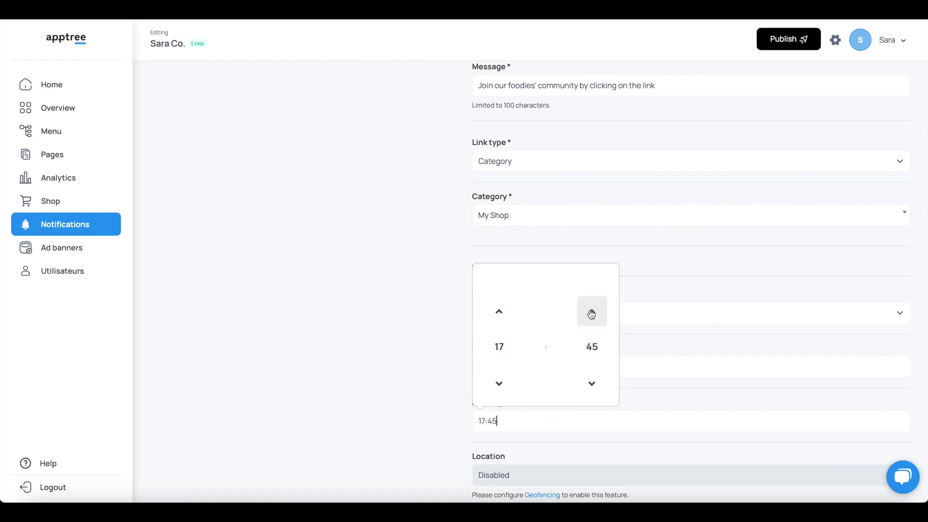
left_click(499, 313)
left_click(500, 313)
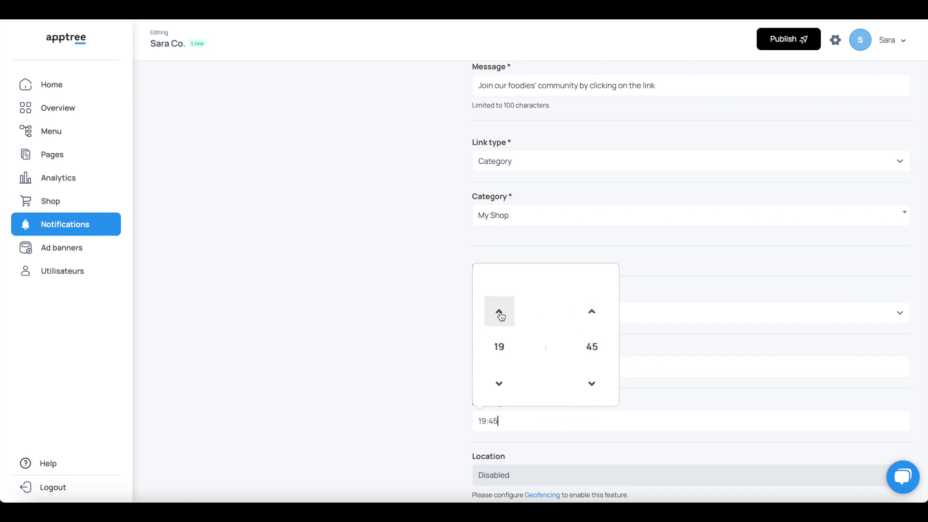
left_click(514, 437)
scroll(515, 437, "down", 2)
scroll(514, 438, "down", 1)
left_click(492, 459)
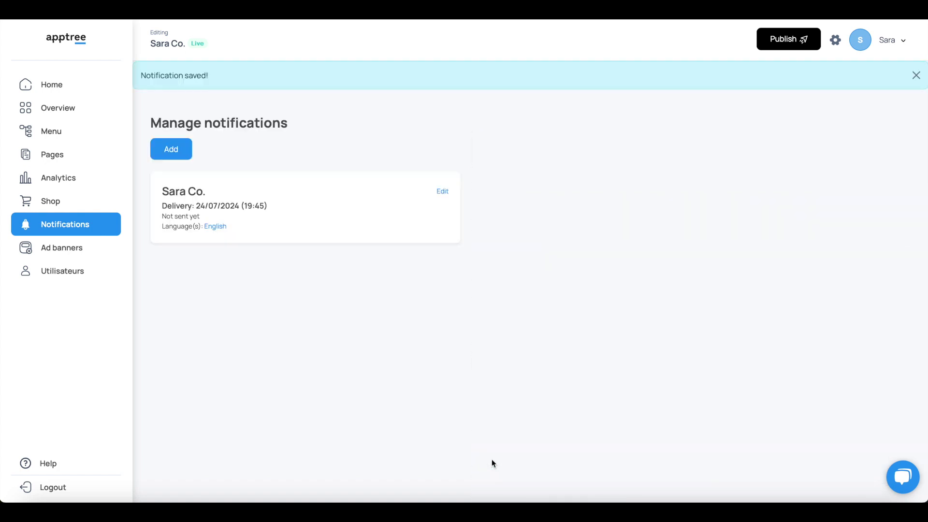
Start a new app user named 'User te' and enter the test e-mail address.
left_click(65, 271)
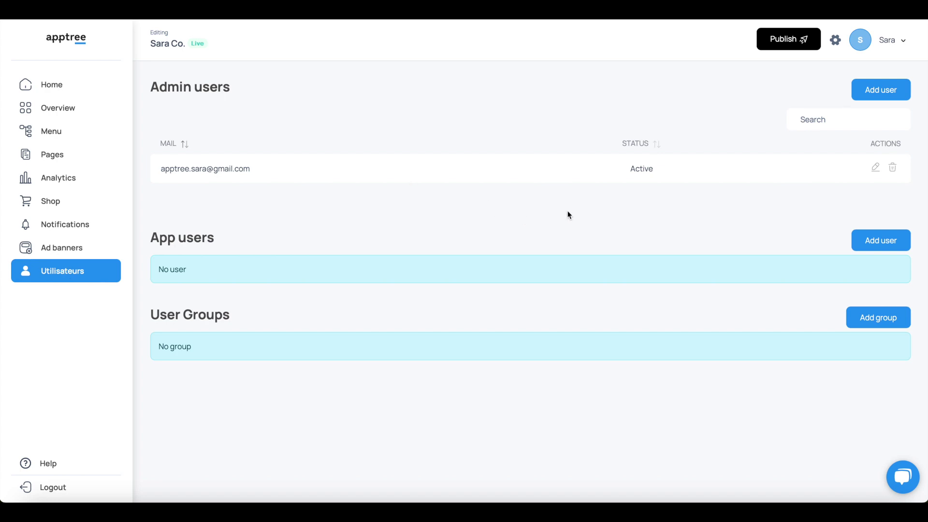
left_click(886, 244)
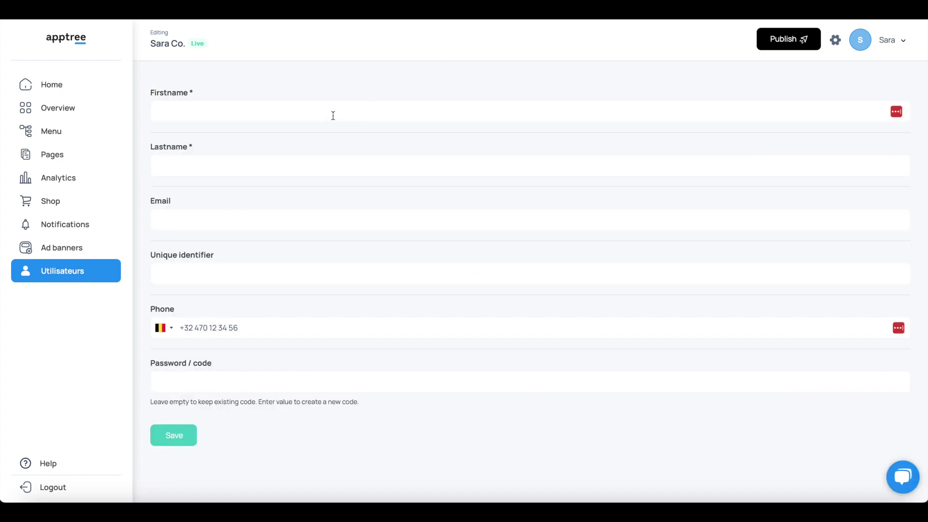
type("User")
left_click(281, 164)
type("test1")
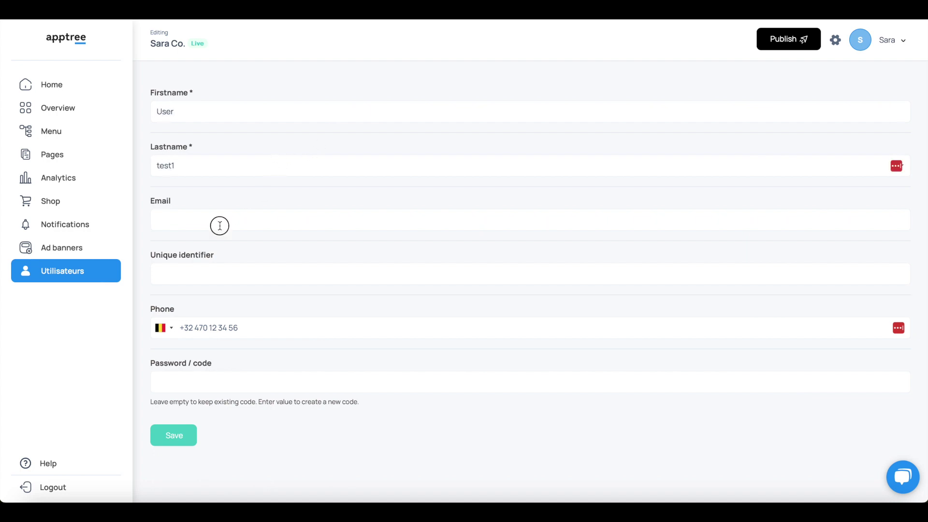
left_click(220, 226)
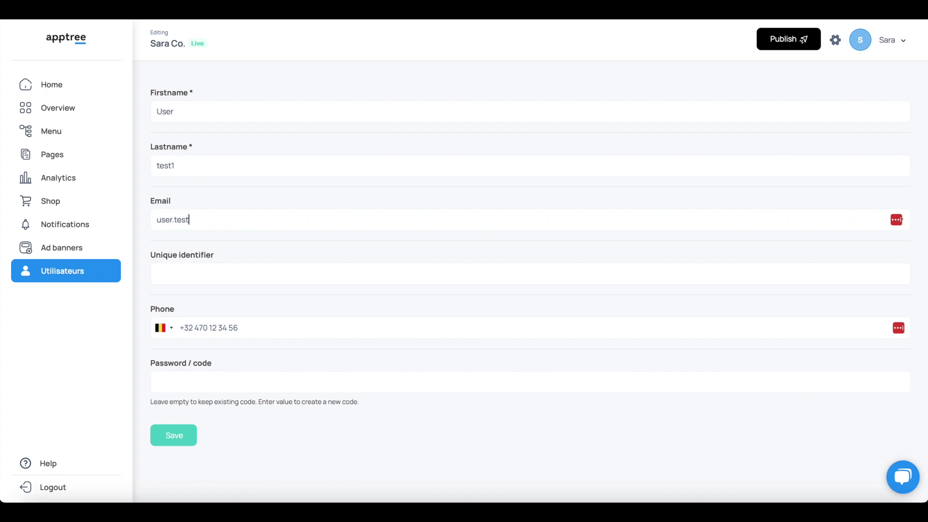
Enter the test user's password / access code and save the app user.
key("ctrl+a")
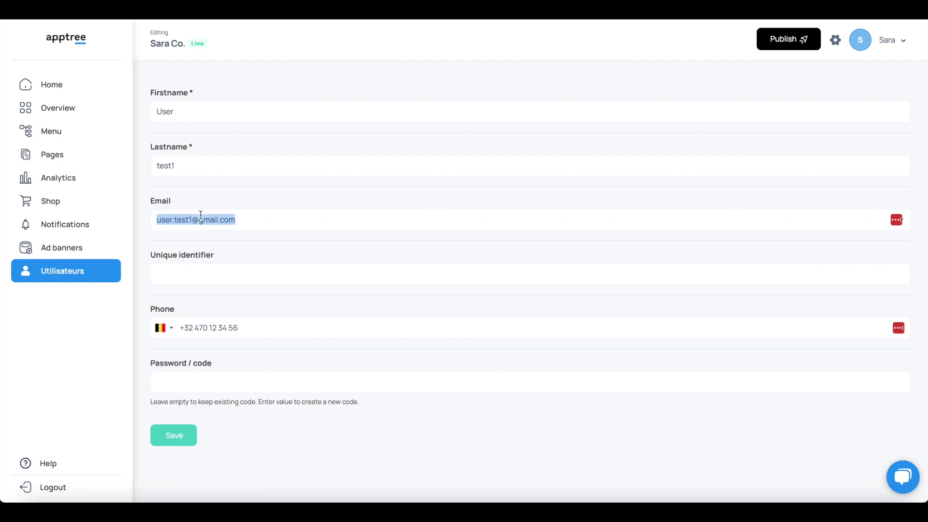
left_click(183, 382)
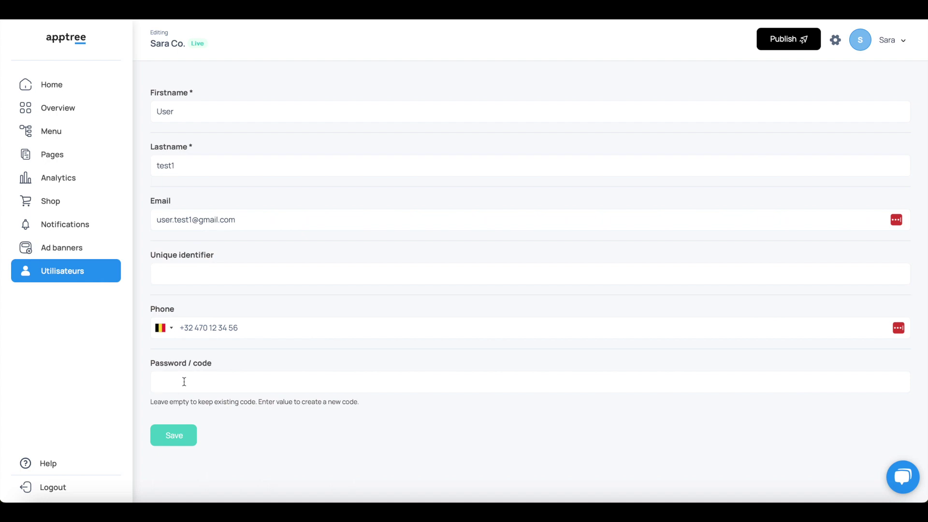
left_click(175, 438)
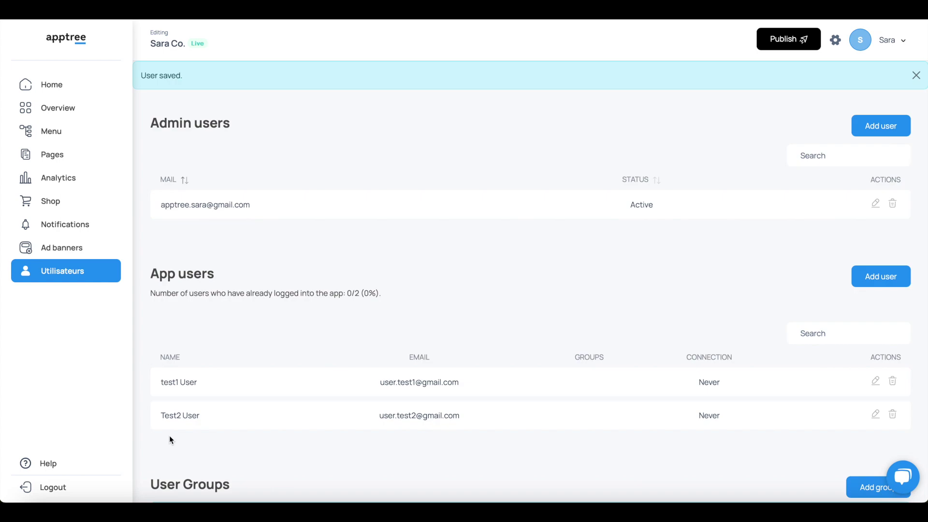
Add a user group with the title 'Special offers' and save it.
scroll(251, 398, "down", 1)
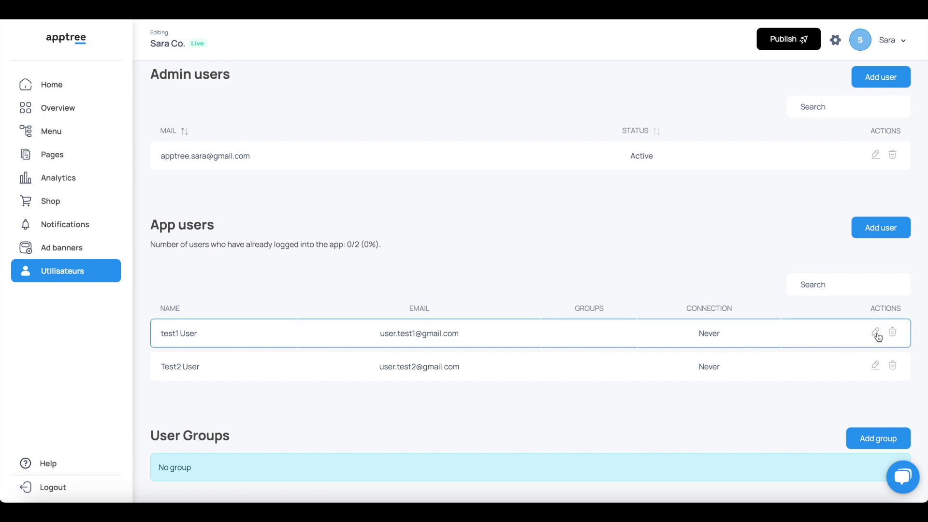
left_click(869, 440)
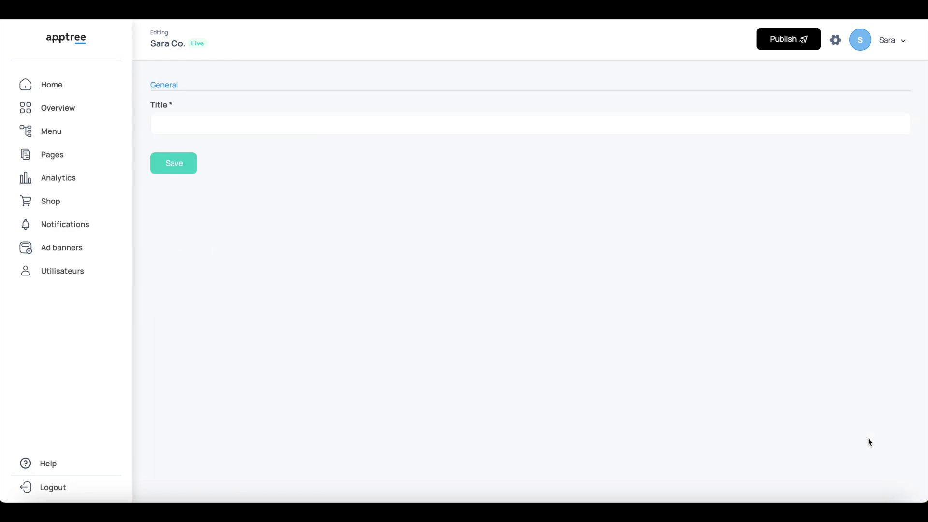
left_click(303, 122)
type("Special")
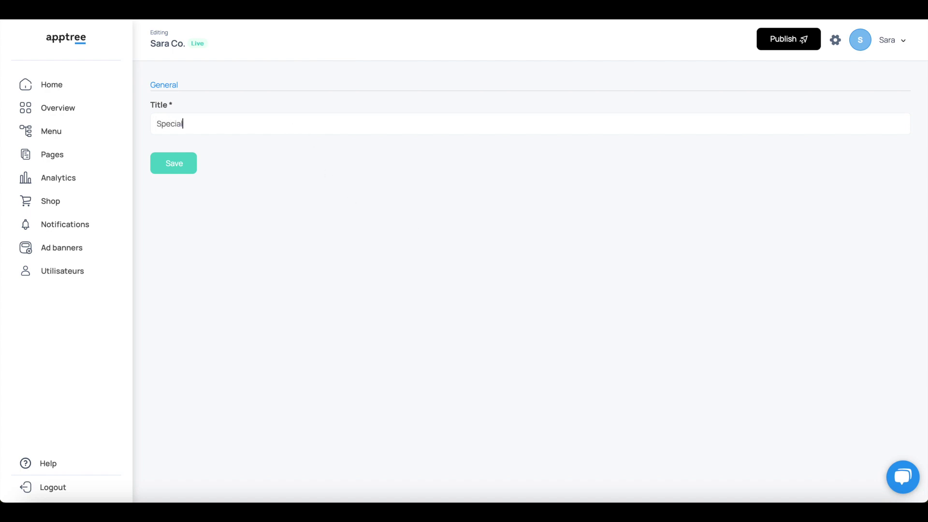
type(" offers")
left_click(179, 163)
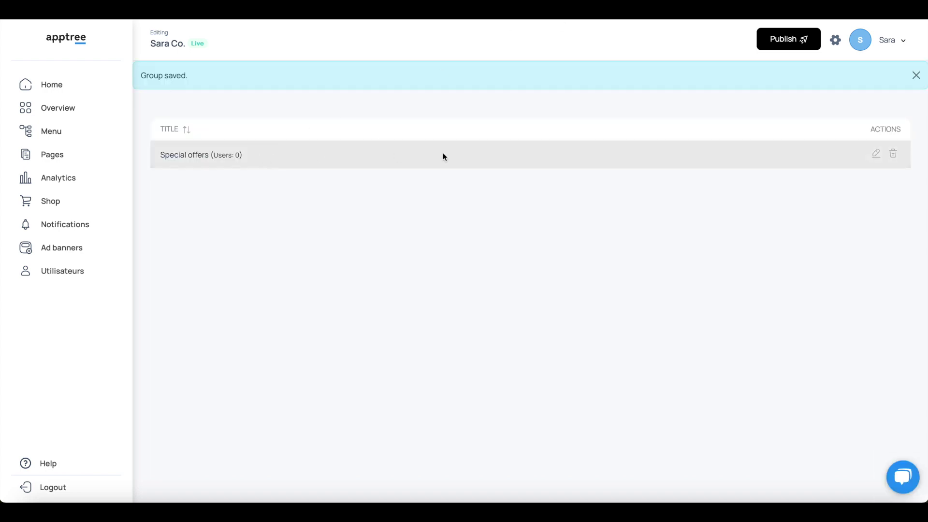
Add test1 User to the Special offers group and save the membership.
left_click(877, 153)
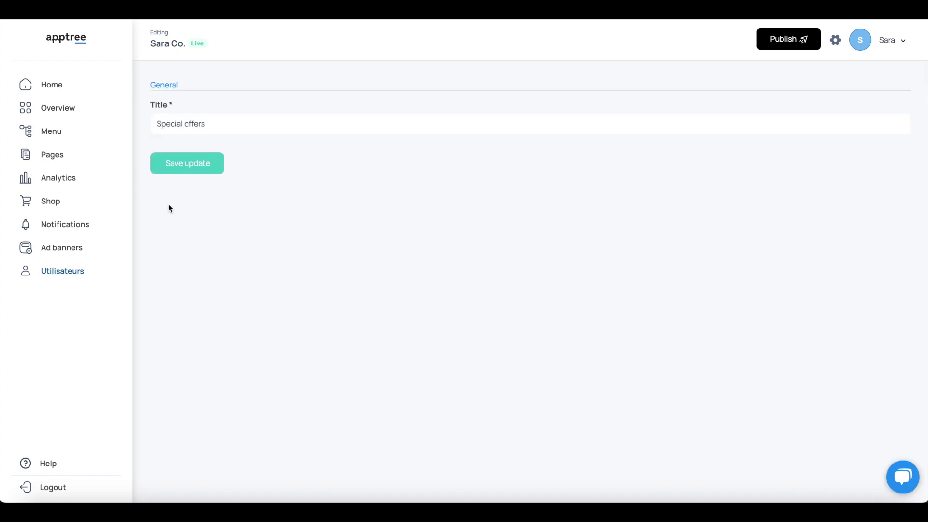
left_click(189, 164)
left_click(54, 272)
scroll(526, 413, "down", 3)
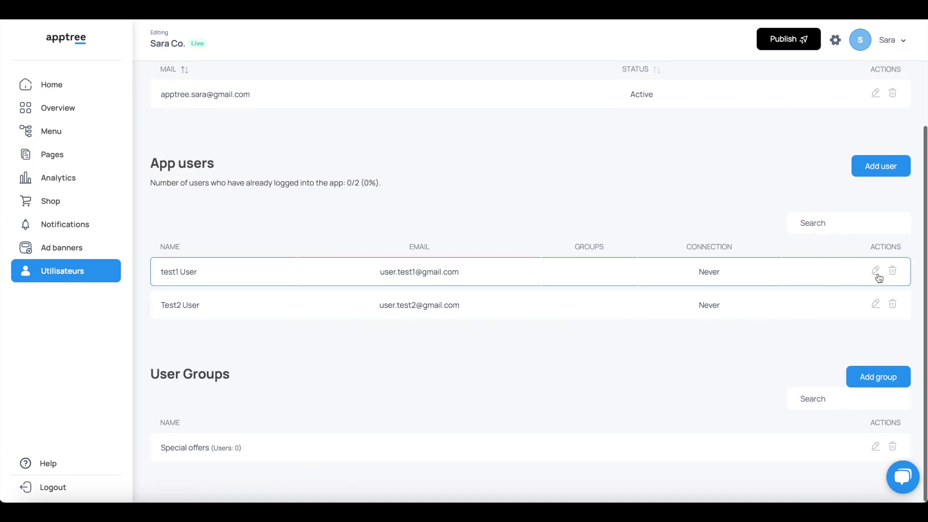
left_click(875, 271)
left_click(155, 383)
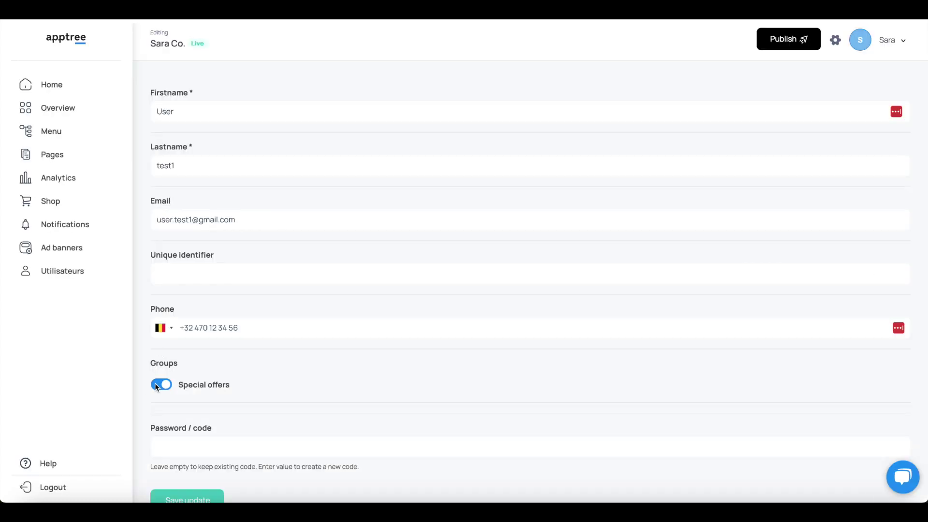
scroll(155, 382, "down", 1)
left_click(182, 460)
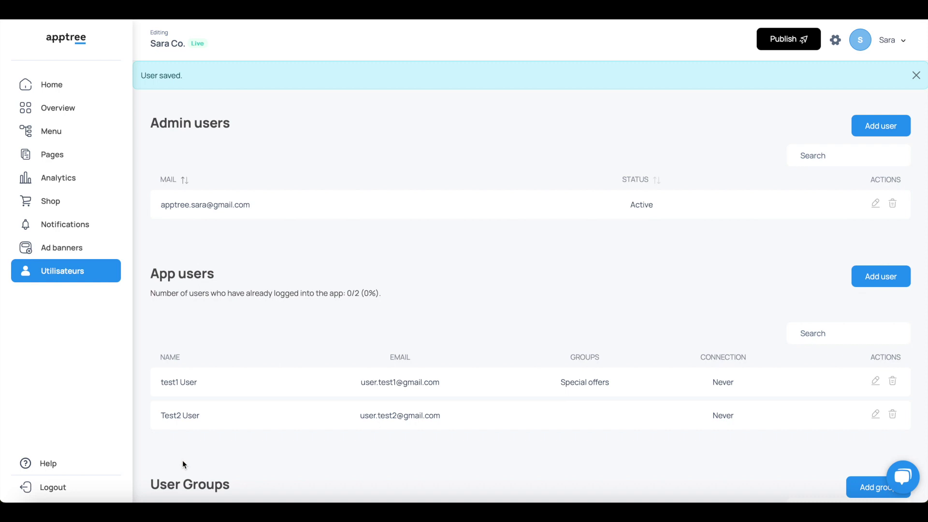
Create a second user group titled 'Best client'.
scroll(610, 387, "down", 2)
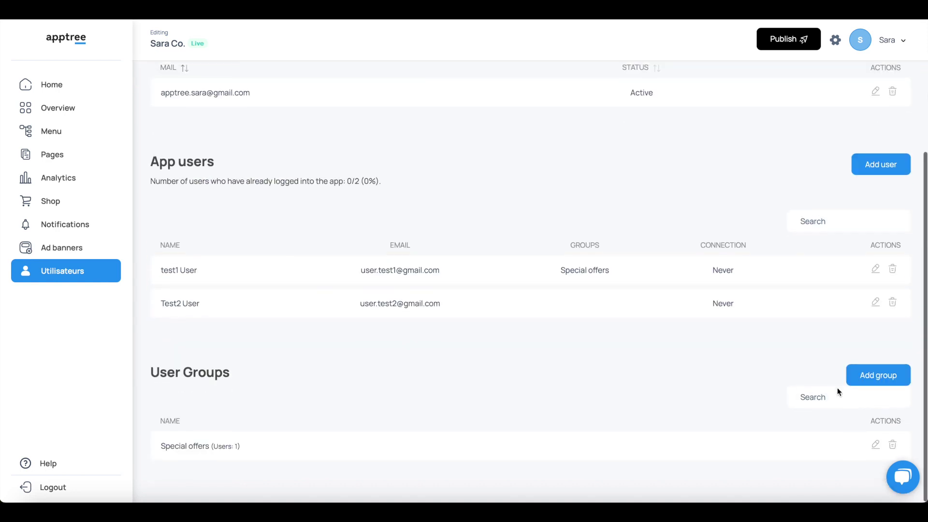
left_click(869, 374)
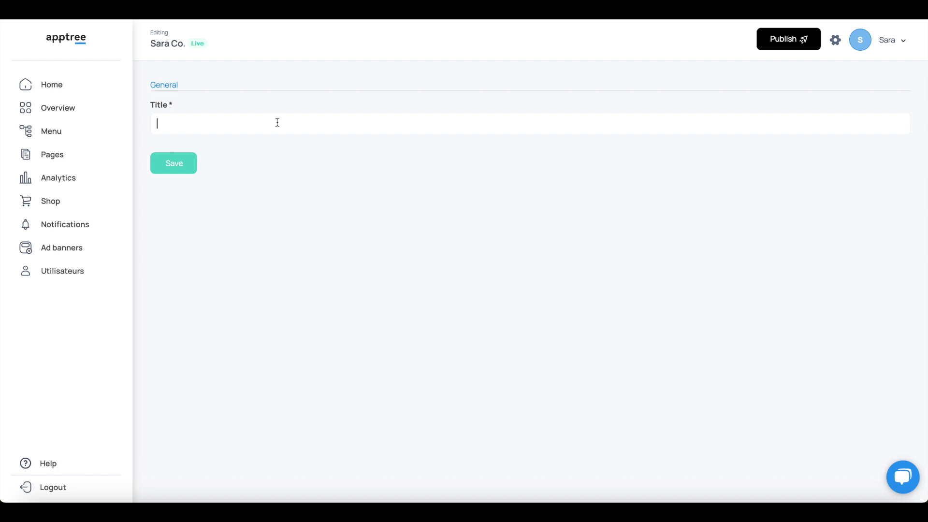
type("Best clients")
left_click(175, 169)
Add Test2 User to the Special offers group and save the change.
left_click(67, 269)
scroll(315, 403, "down", 3)
scroll(570, 339, "up", 1)
left_click(875, 270)
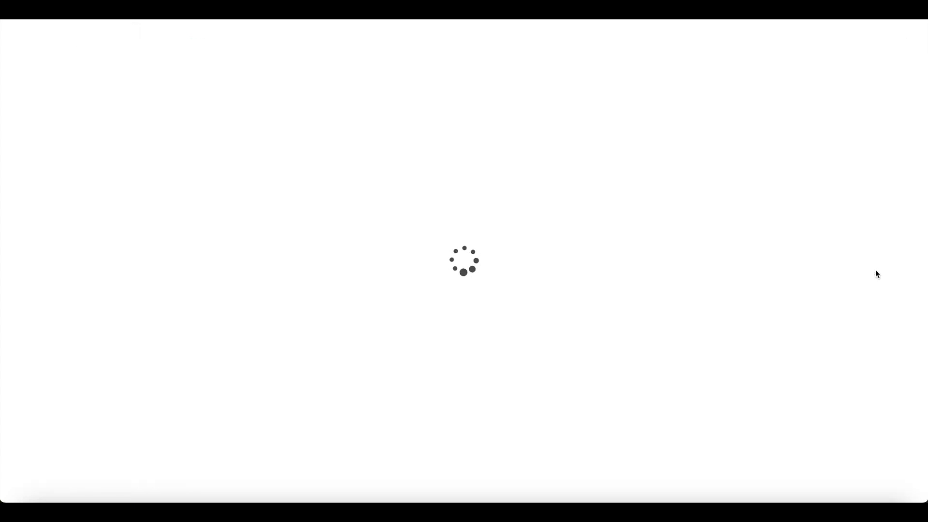
left_click(162, 415)
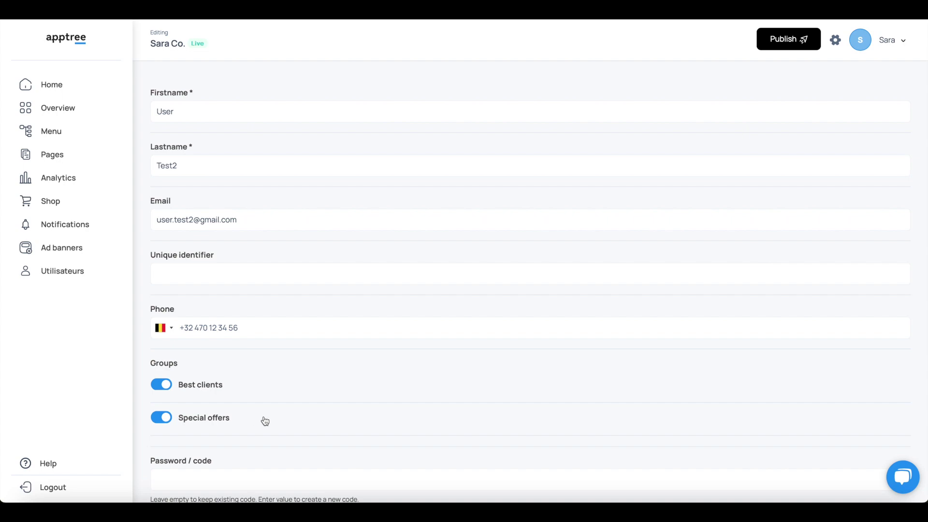
scroll(263, 419, "down", 2)
left_click(170, 465)
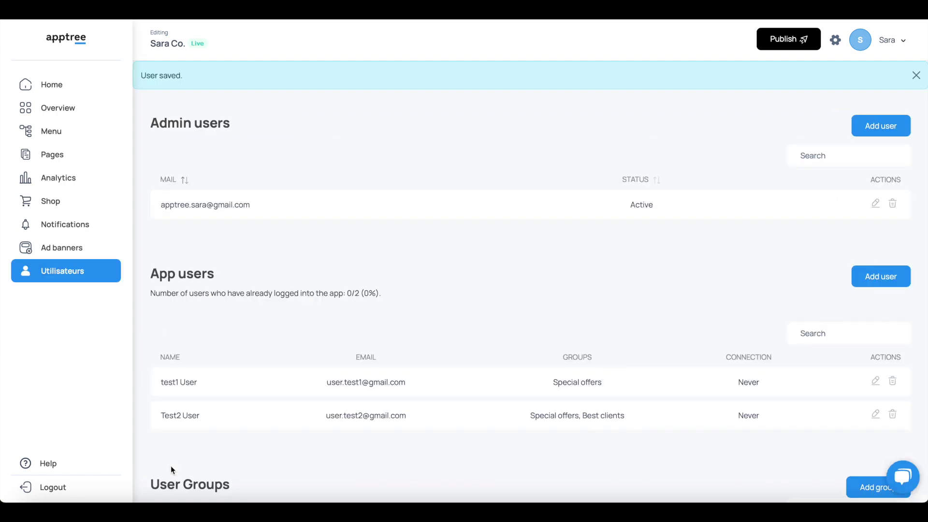
scroll(291, 270, "down", 3)
scroll(292, 271, "up", 1)
scroll(292, 272, "down", 1)
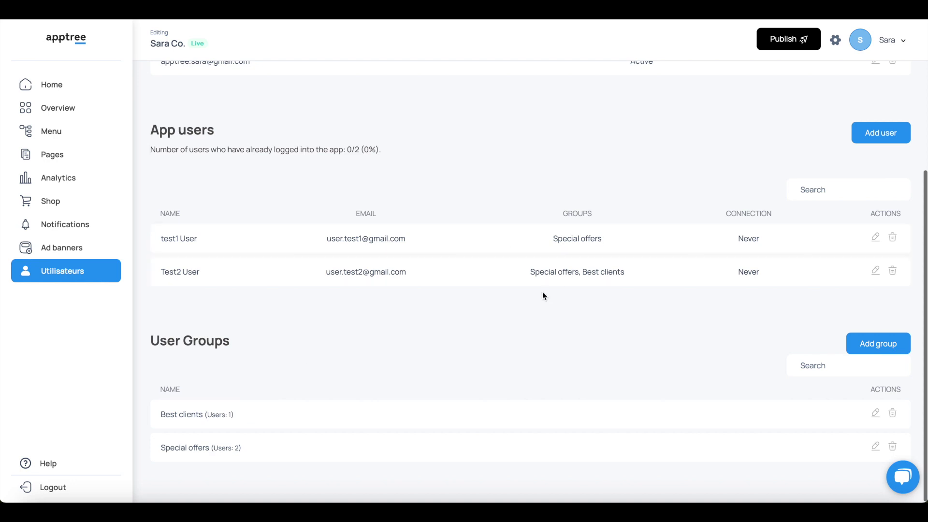
scroll(630, 305, "up", 3)
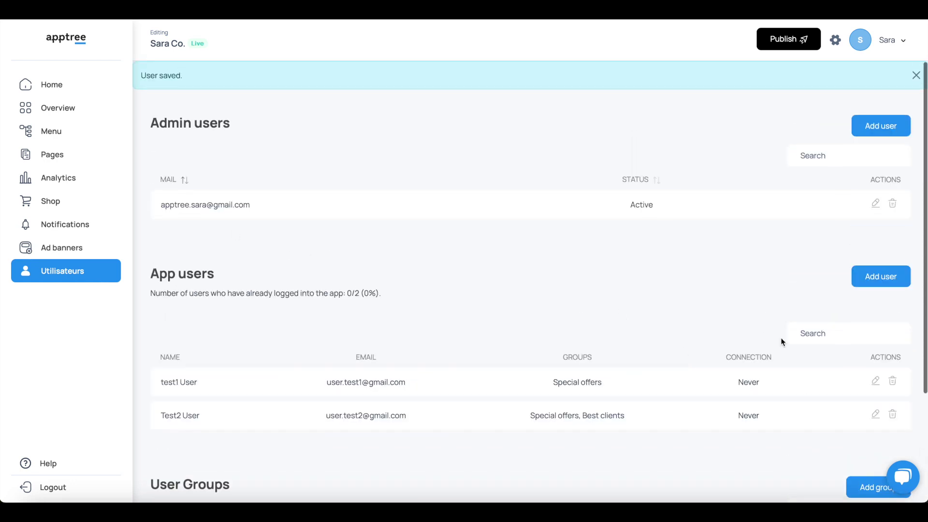
Start a new admin user 'Mycolleugue apptree' with an e-mail and suggested strong password.
left_click(886, 128)
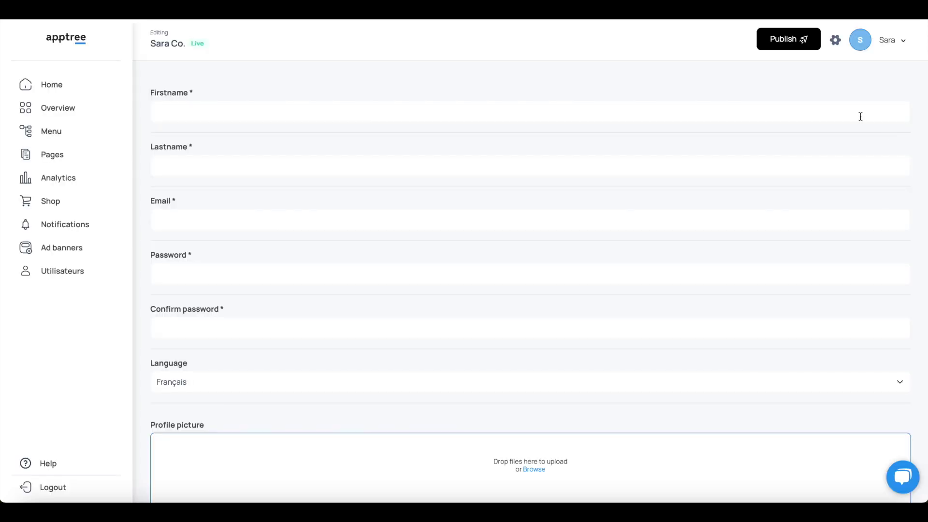
left_click(506, 109)
type("Mycolleugue")
left_click(381, 165)
type("apptree")
left_click(318, 220)
left_click(228, 280)
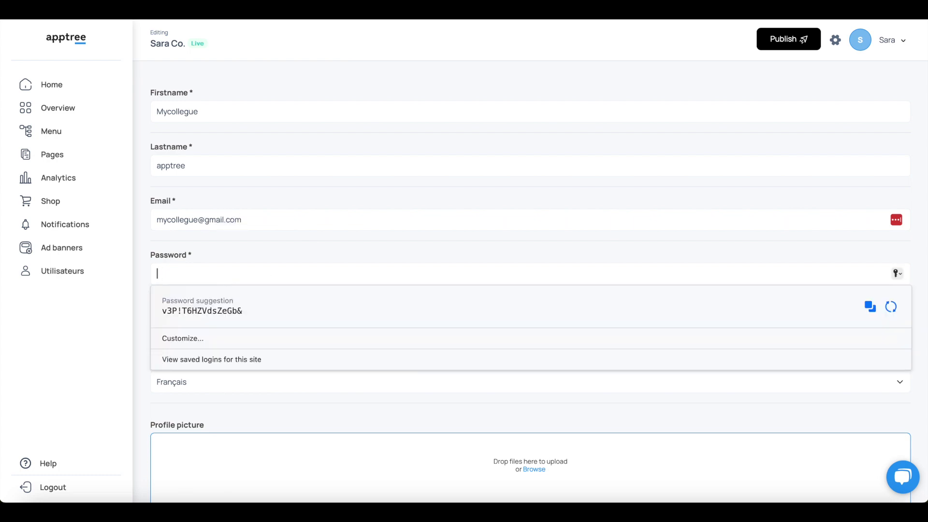
left_click(686, 306)
Set the admin's language to English, role to App Manager, and enable custom permissions.
scroll(391, 290, "down", 5)
left_click(369, 117)
left_click(359, 137)
scroll(314, 337, "down", 2)
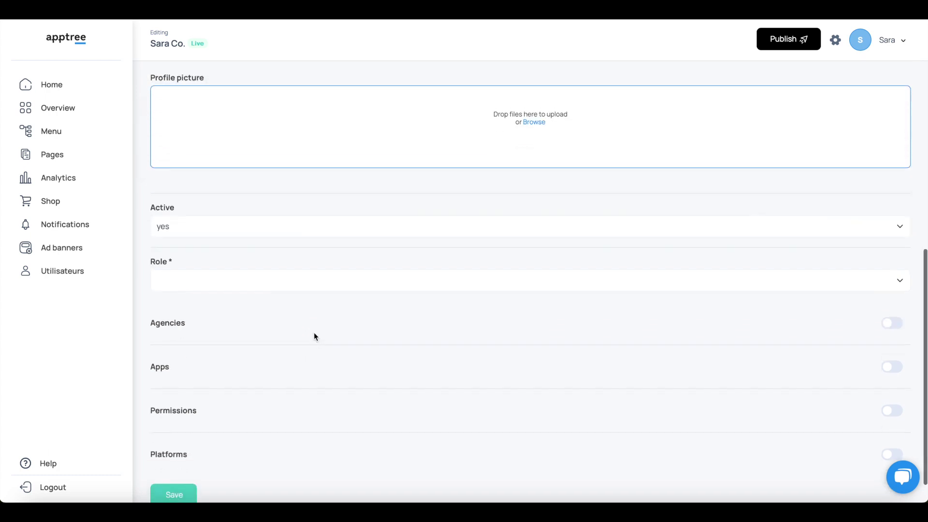
left_click(898, 276)
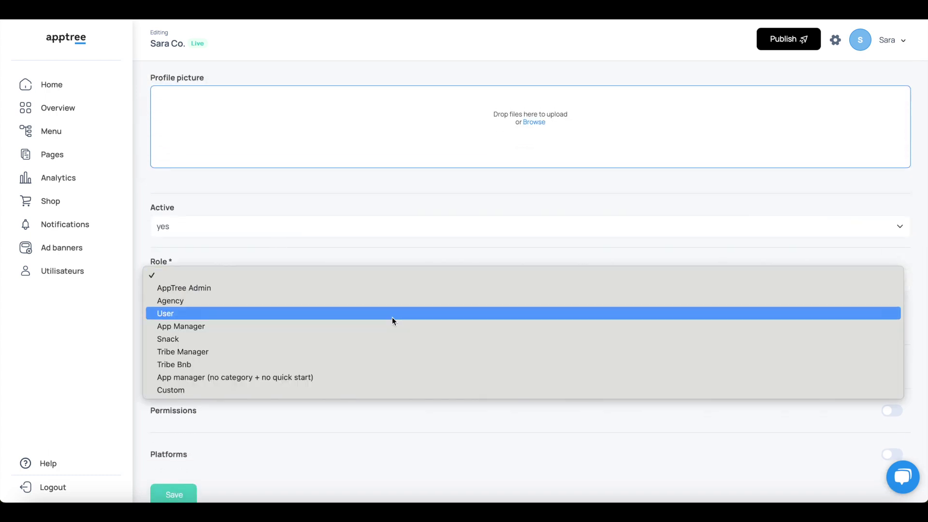
left_click(194, 325)
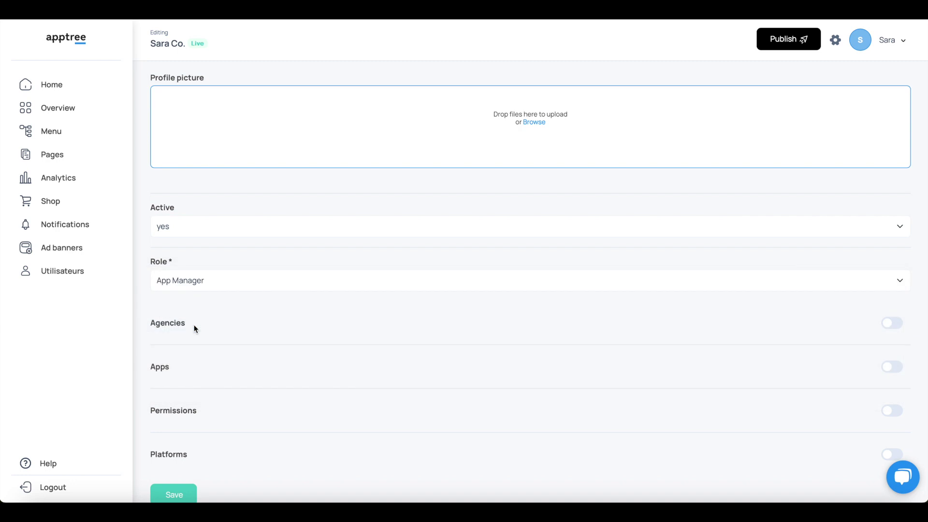
scroll(509, 348, "down", 1)
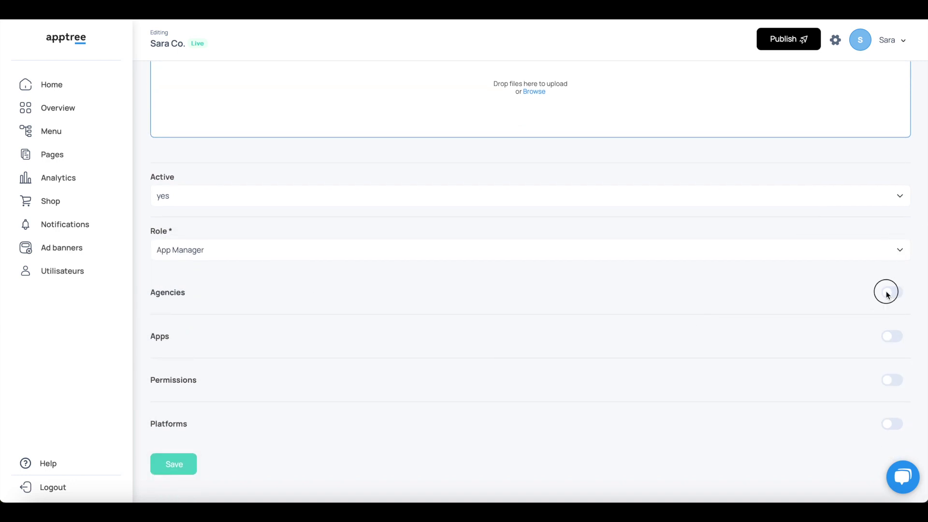
left_click(891, 340)
left_click(891, 336)
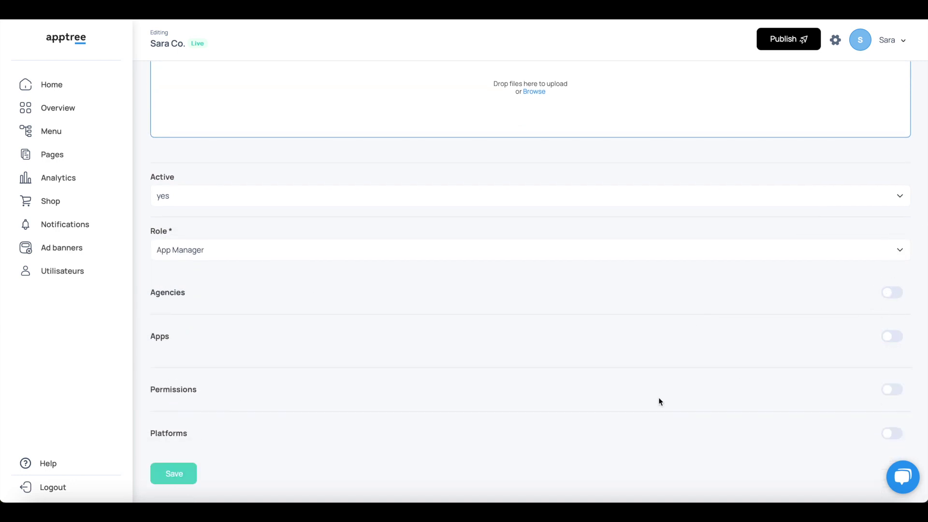
left_click(891, 379)
Leave the admin user unsaved and go to the Ad banners section.
scroll(833, 414, "down", 3)
scroll(833, 412, "down", 3)
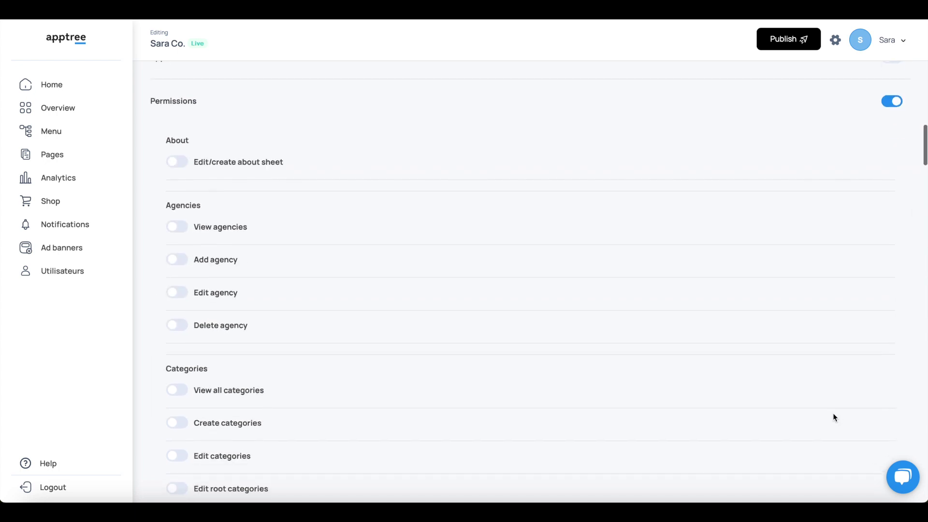
scroll(284, 242, "down", 5)
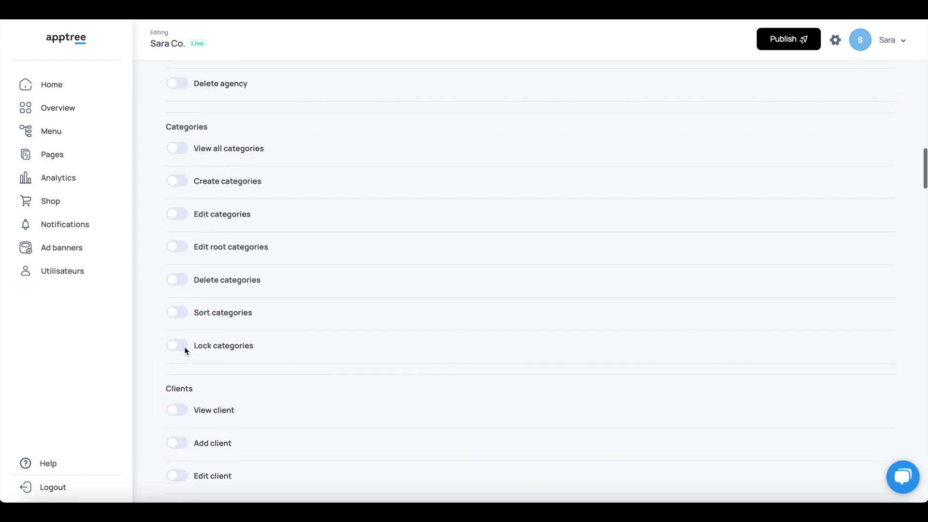
scroll(185, 349, "down", 15)
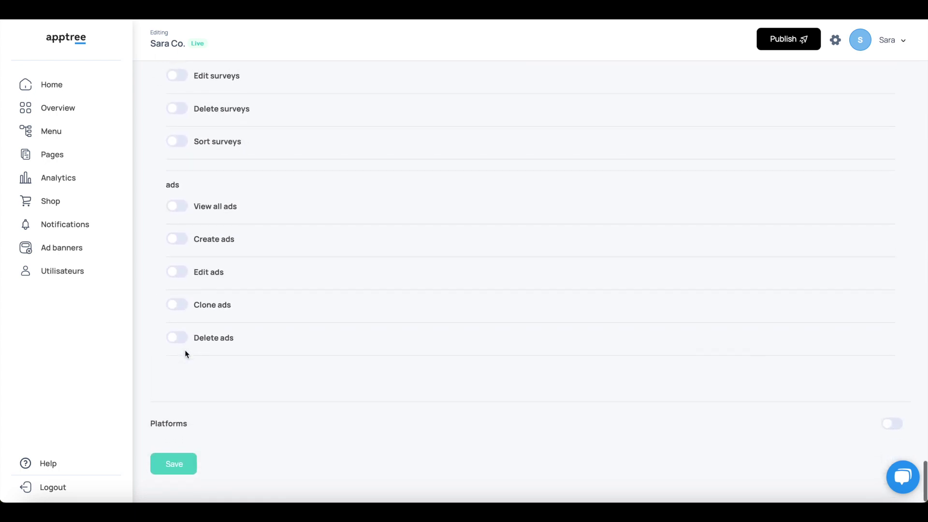
left_click(62, 270)
left_click(50, 248)
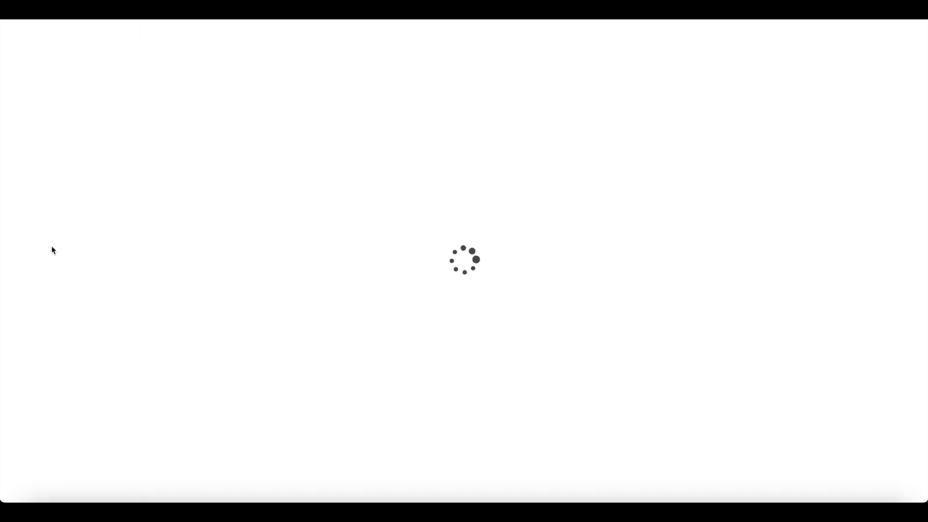
Create an advertisement titled 'Apptree Ad' shown on the homepage.
left_click(842, 99)
left_click(400, 126)
type("Appt")
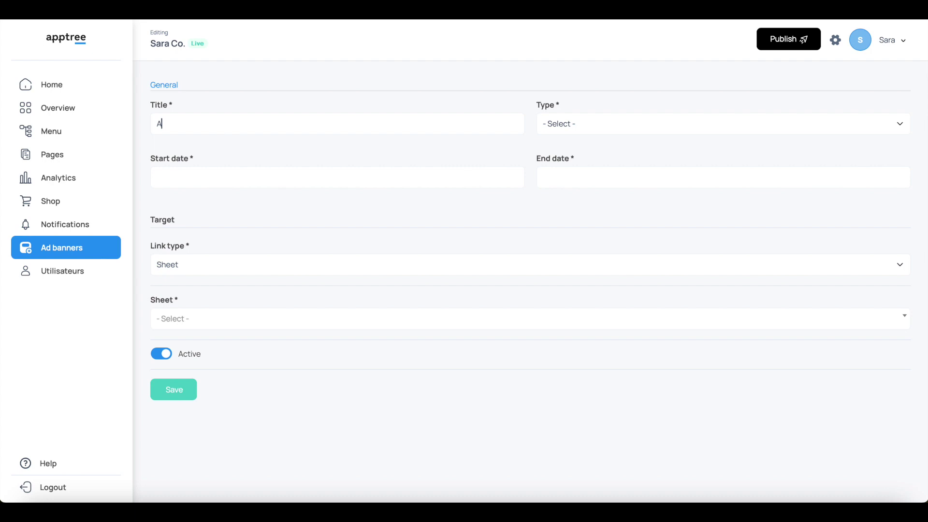
type("Ad")
left_click(625, 127)
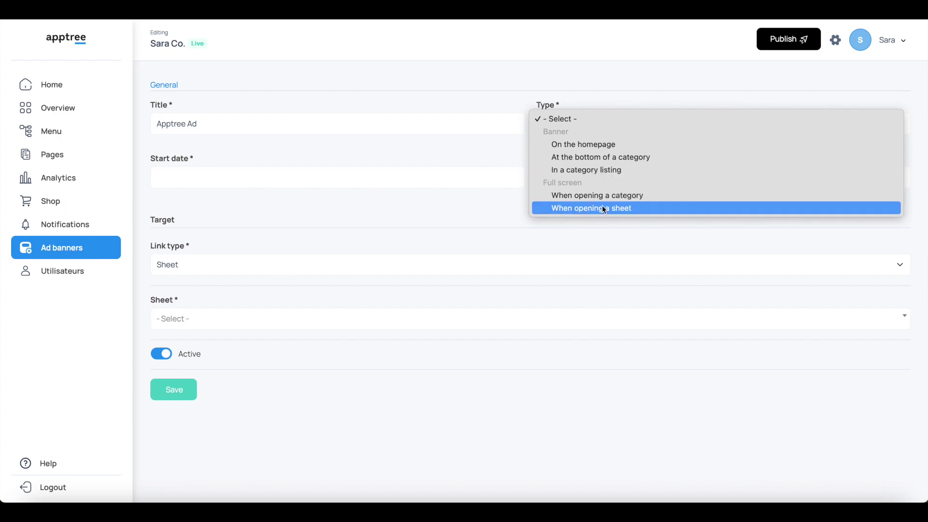
left_click(606, 144)
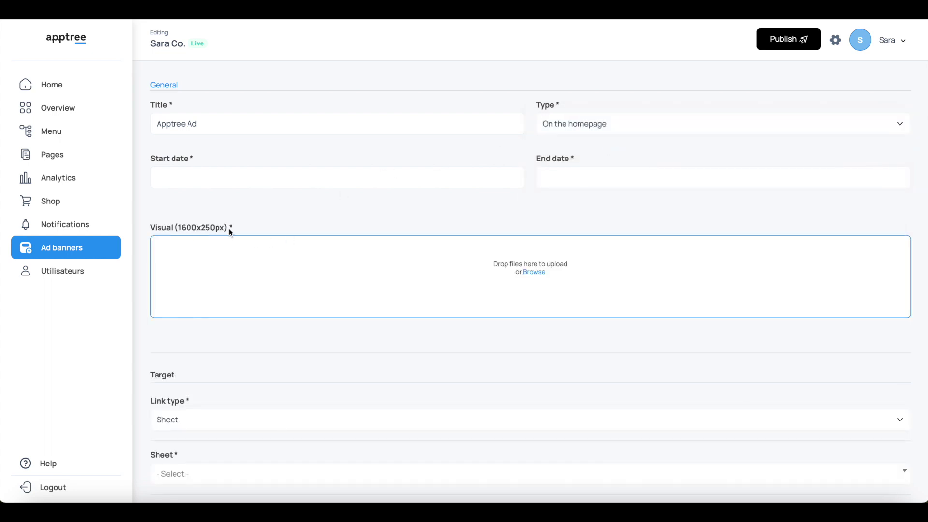
left_click(560, 124)
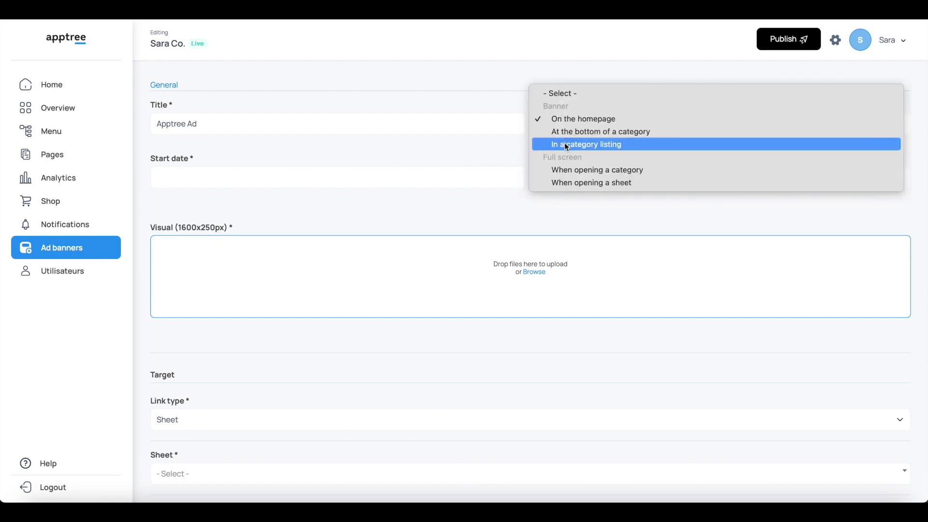
left_click(565, 143)
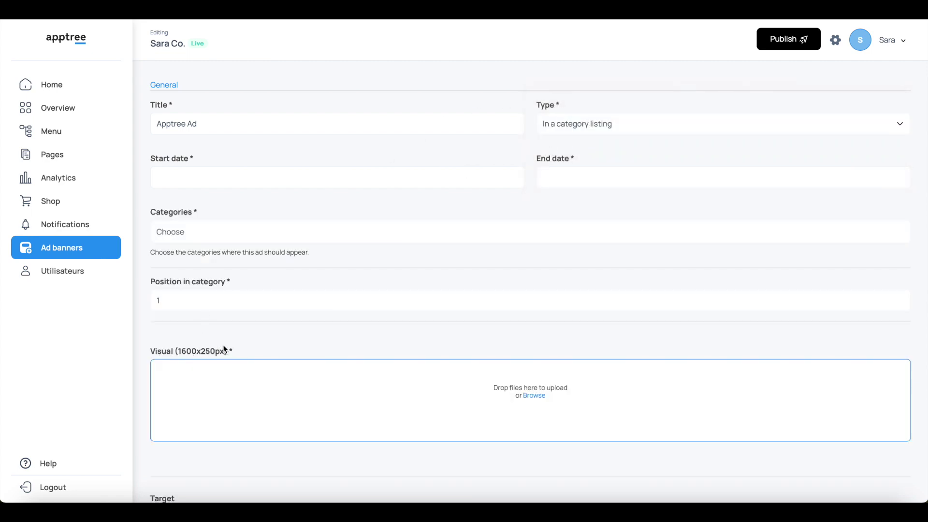
left_click(572, 120)
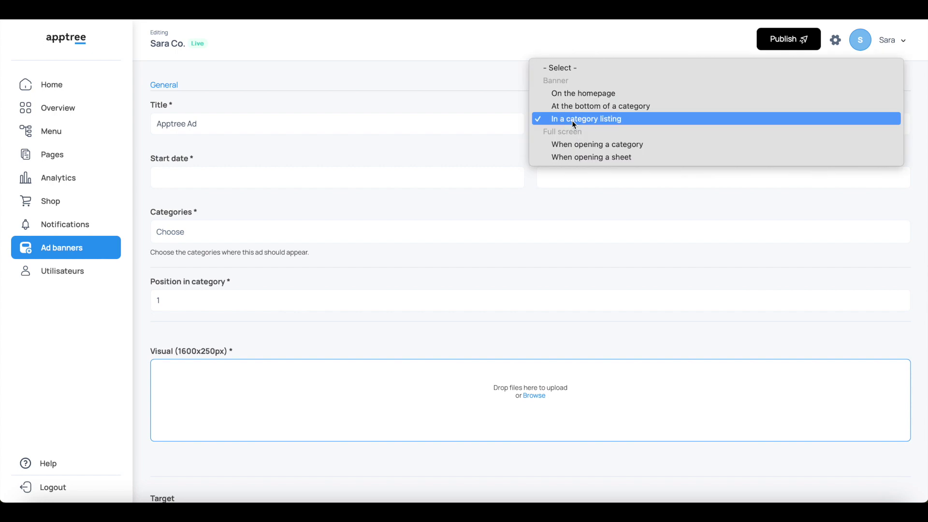
left_click(570, 142)
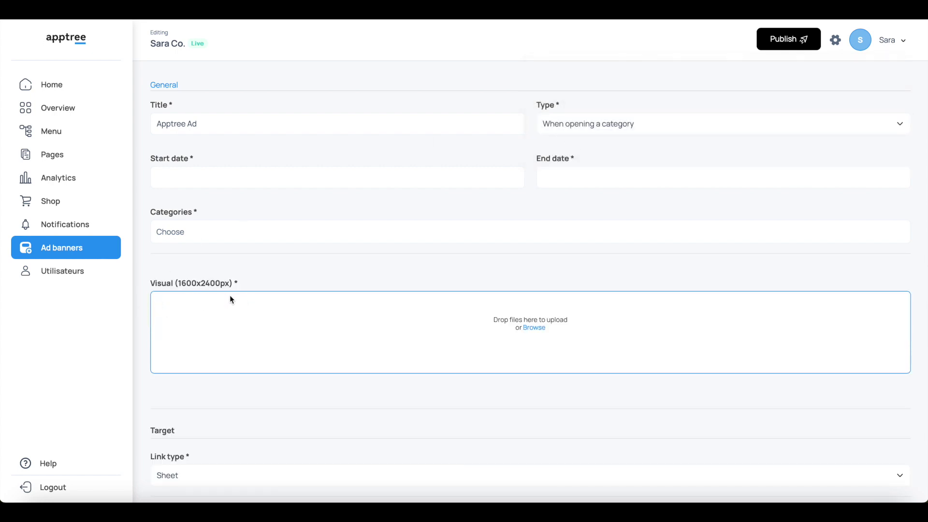
left_click(578, 120)
left_click(584, 66)
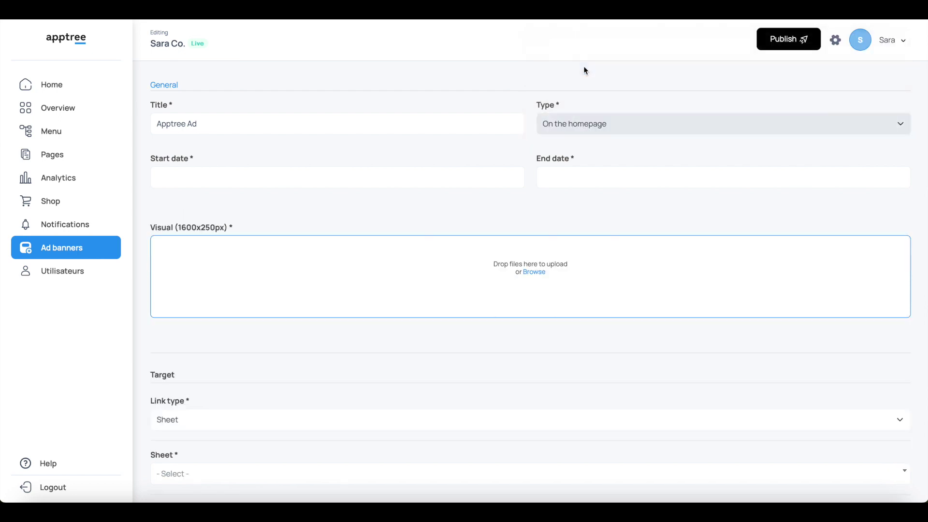
Set the ad to run from 22/02/2024 to 31/05/2024.
left_click(329, 177)
left_click(249, 258)
left_click(573, 181)
left_click(672, 196)
left_click(672, 196)
left_click(672, 196)
left_click(653, 269)
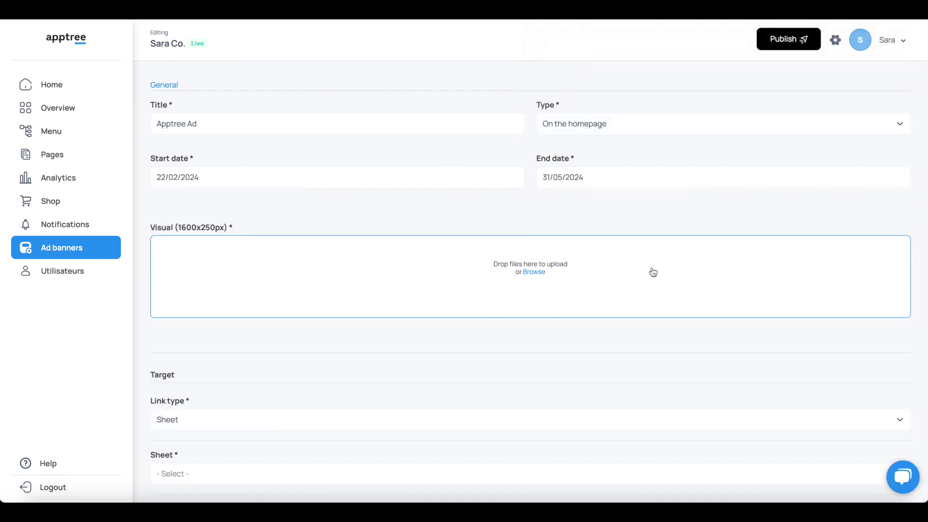
left_click(532, 272)
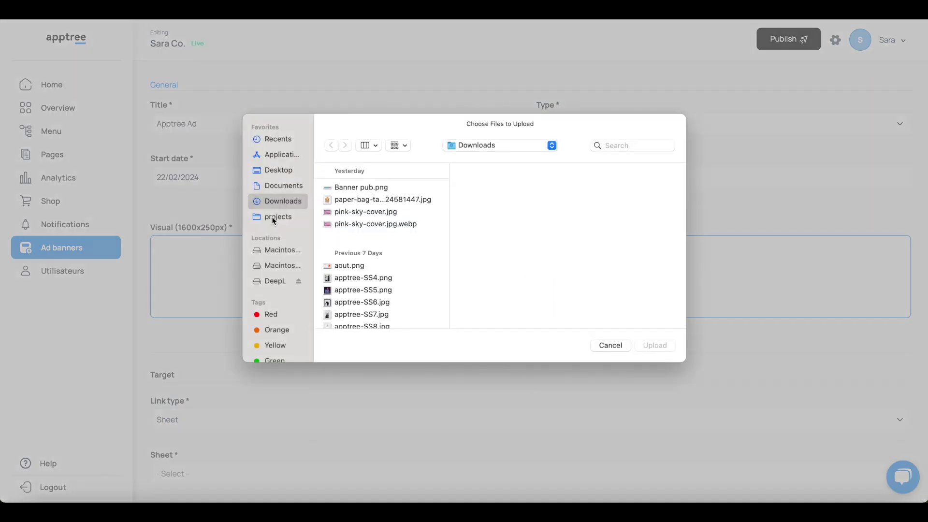
Upload Banner pub.png as the ad's visual.
left_click(356, 187)
left_click(653, 345)
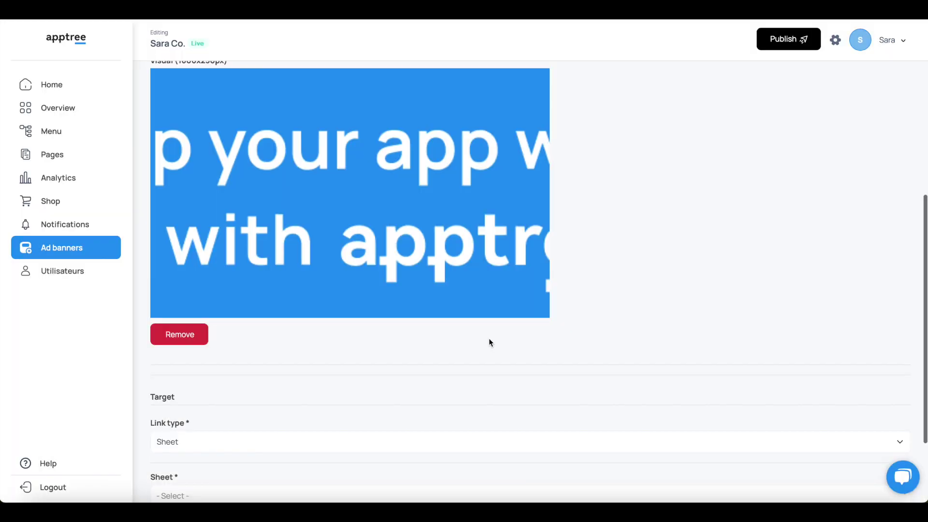
scroll(488, 339, "down", 4)
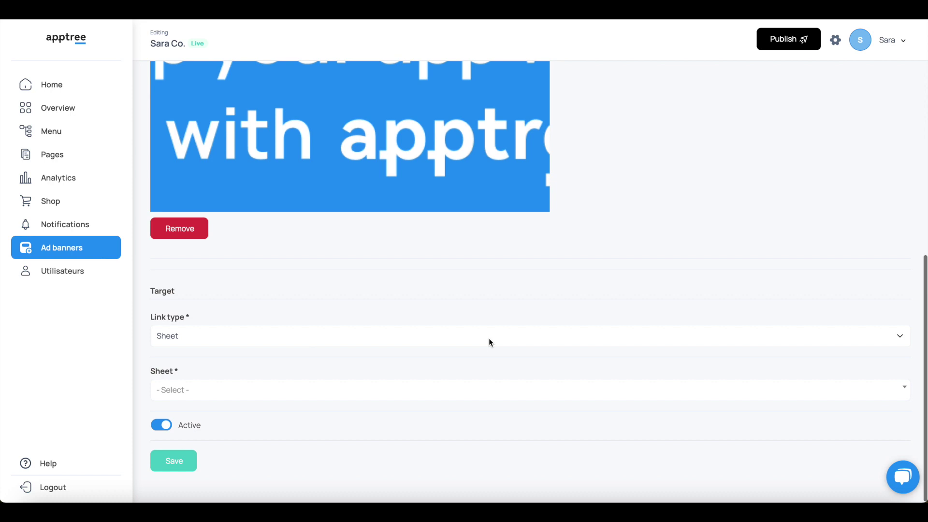
left_click(397, 345)
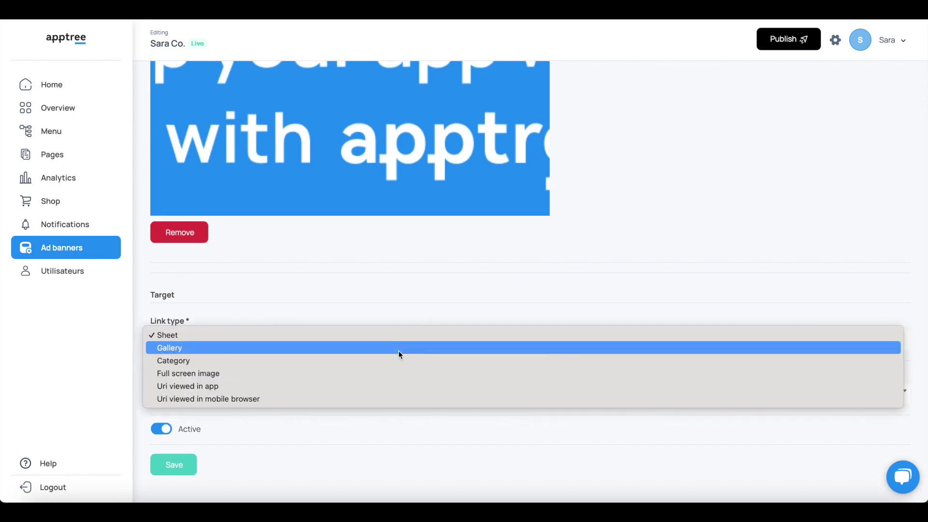
left_click(399, 389)
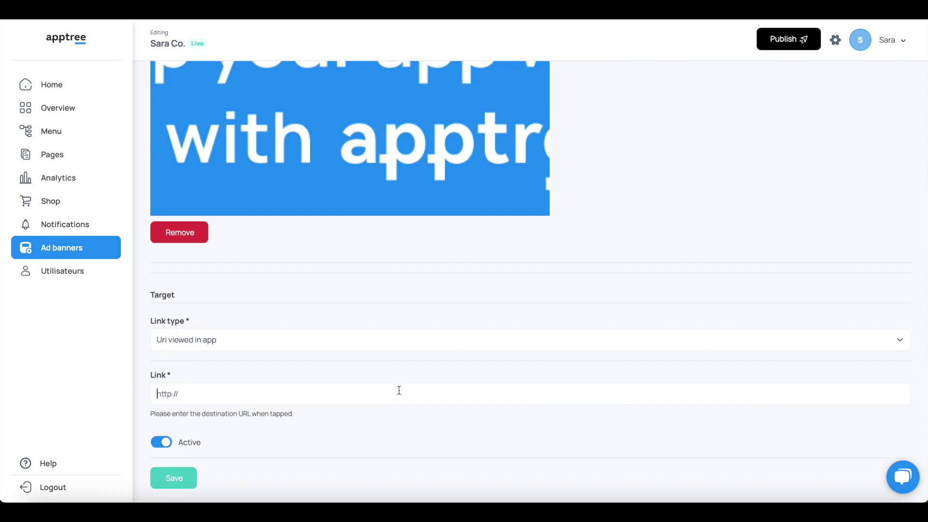
type("https:://apptree.so")
scroll(210, 436, "down", 1)
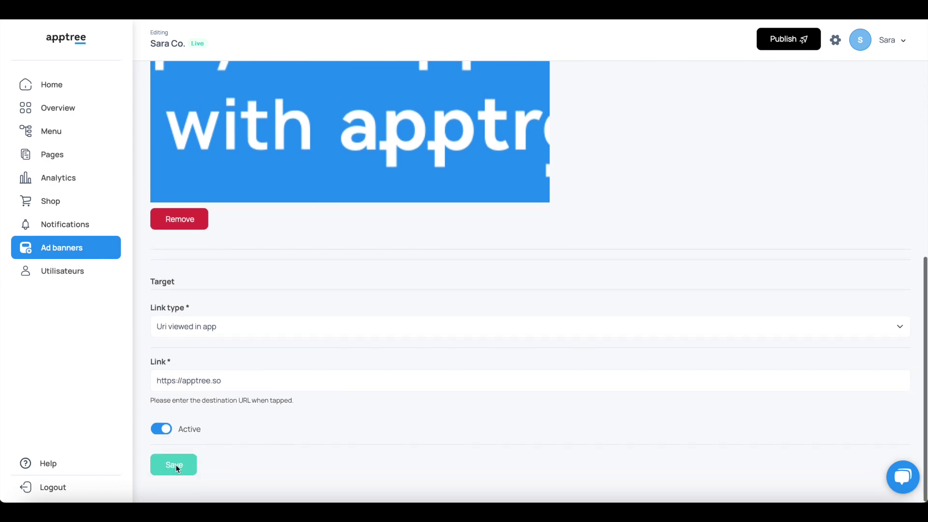
left_click(175, 465)
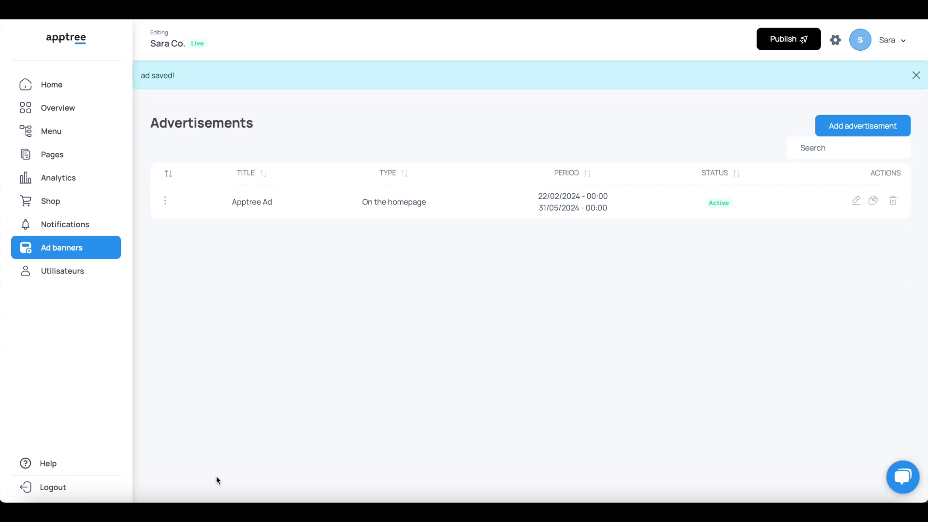
Send support the chat message 'Hello I need help with creating an event'.
left_click(902, 477)
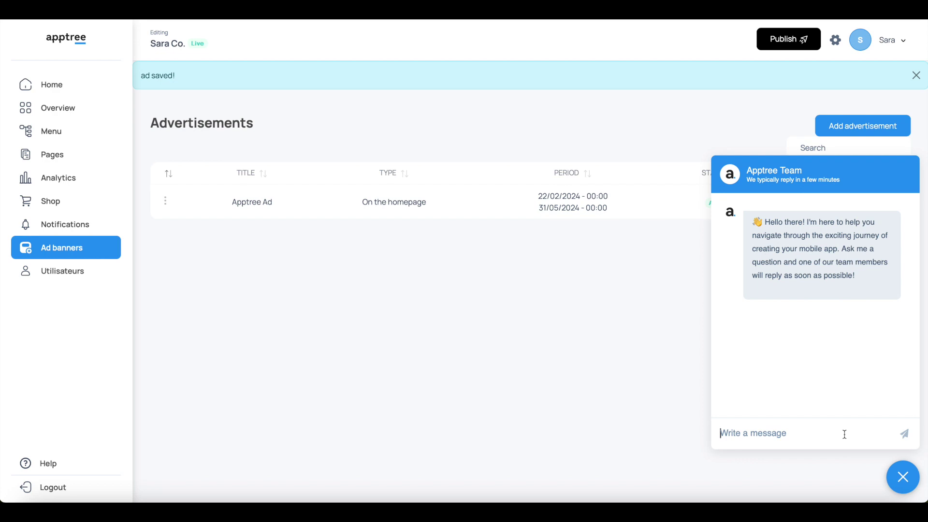
type("Hello I need help with creat")
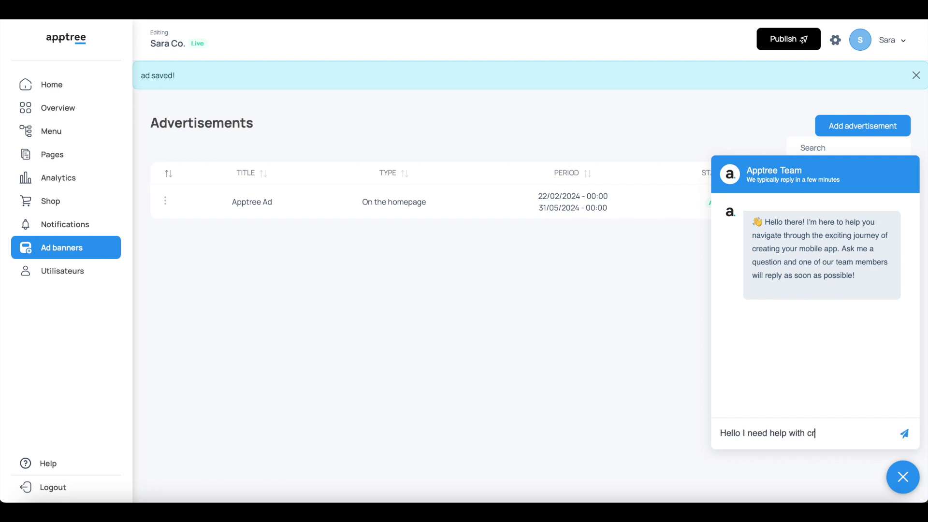
type("ing an event")
key("Return")
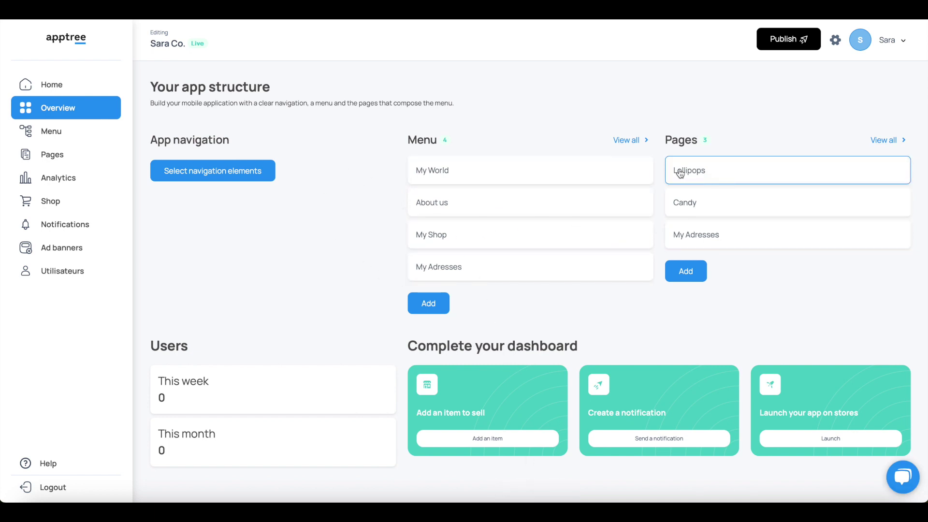
Publish the app with the free Apptree app plan.
left_click(771, 41)
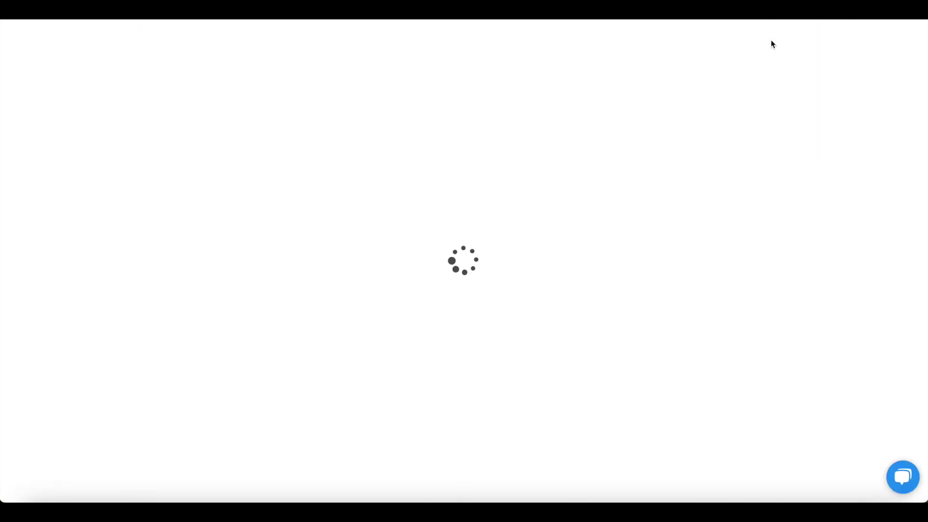
scroll(336, 210, "down", 1)
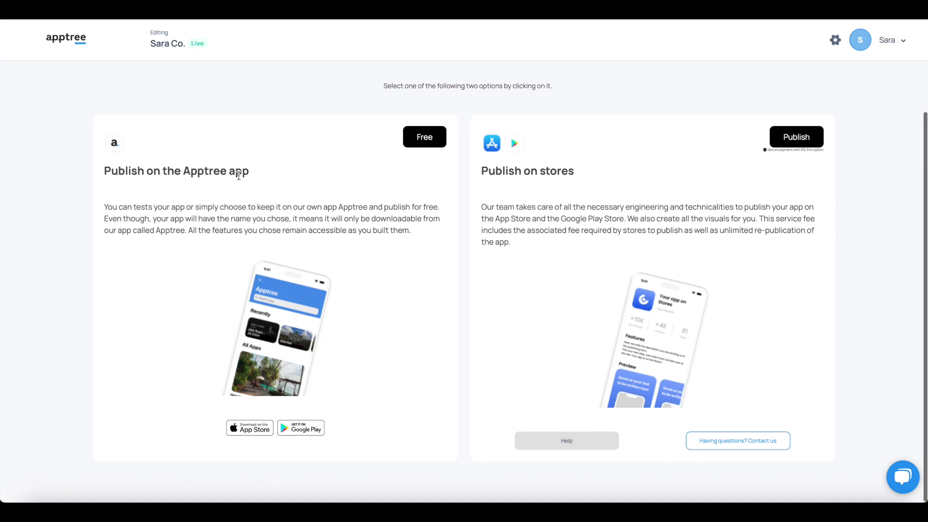
scroll(371, 147, "up", 1)
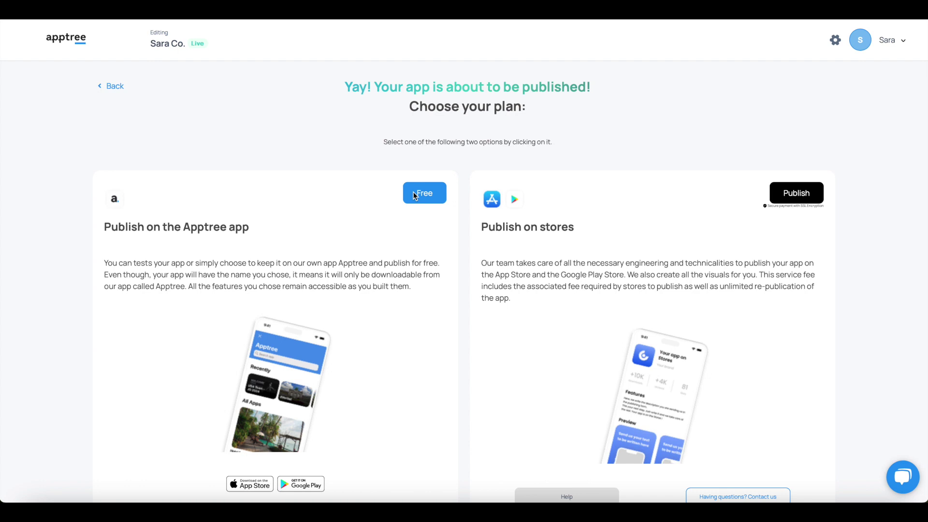
left_click(414, 195)
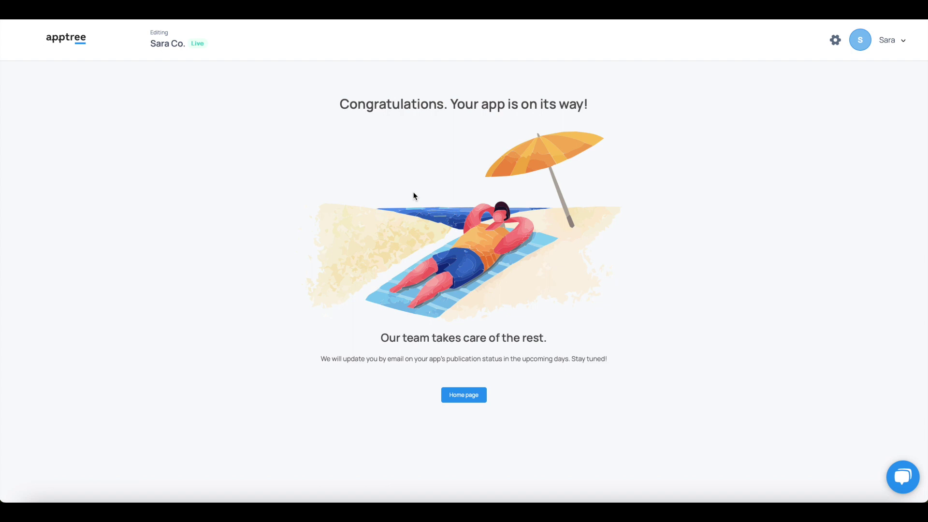
Return home, reopen the app from Your apps, and restart publishing.
left_click(457, 399)
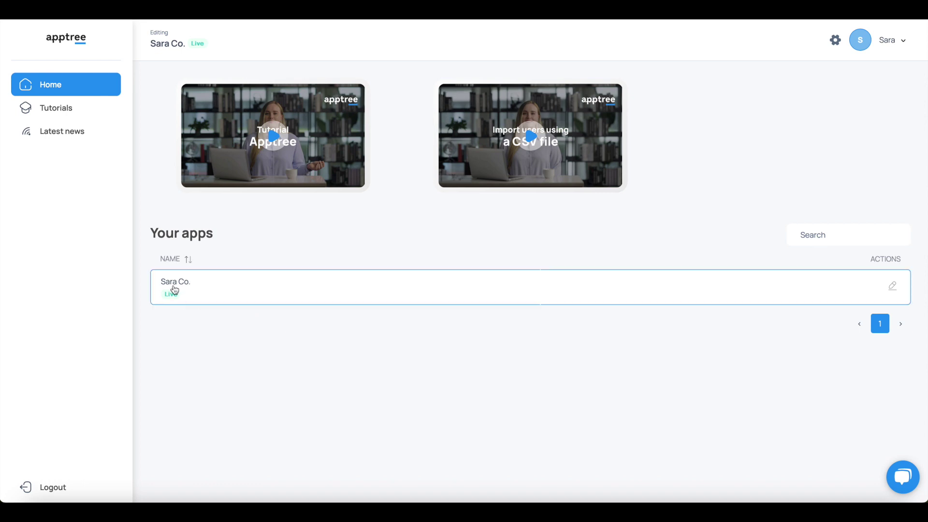
left_click(176, 282)
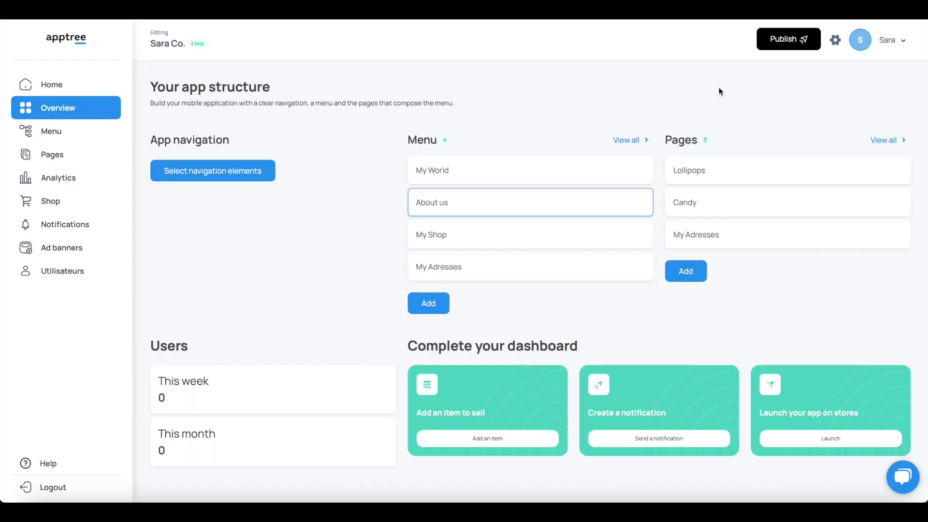
left_click(788, 40)
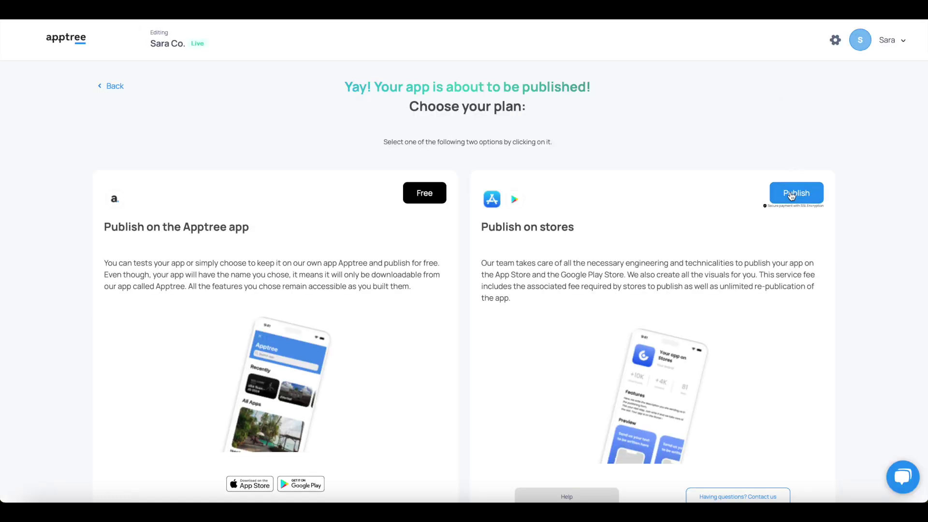
scroll(791, 195, "down", 1)
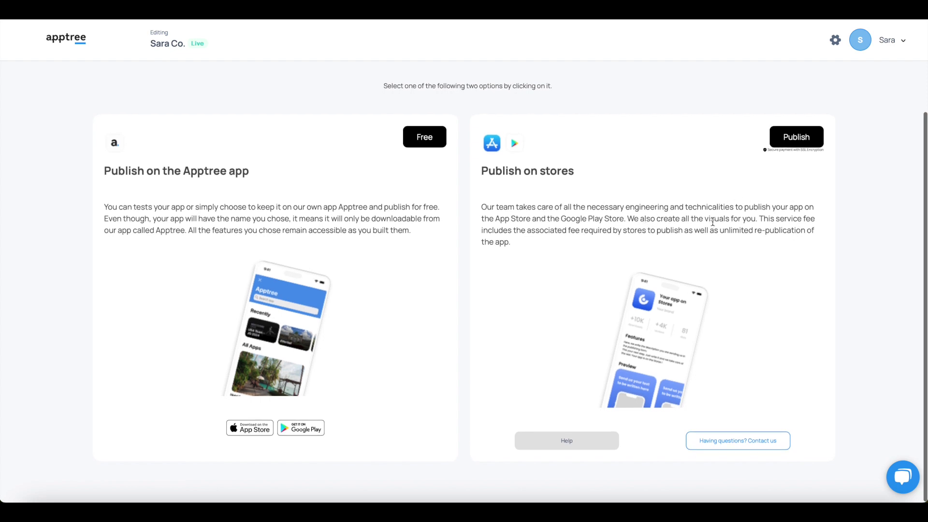
Choose store publication and fill in the contact's first name, last name, e-mail and phone number.
left_click(784, 141)
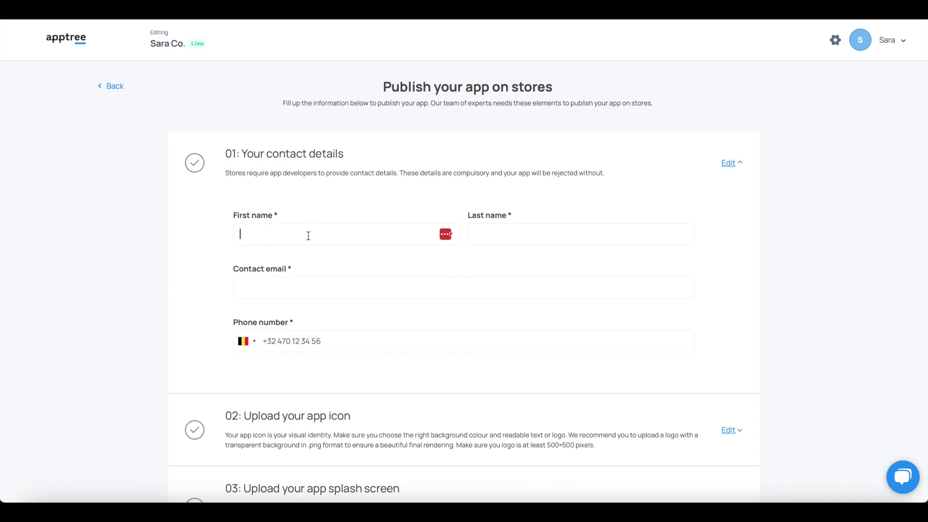
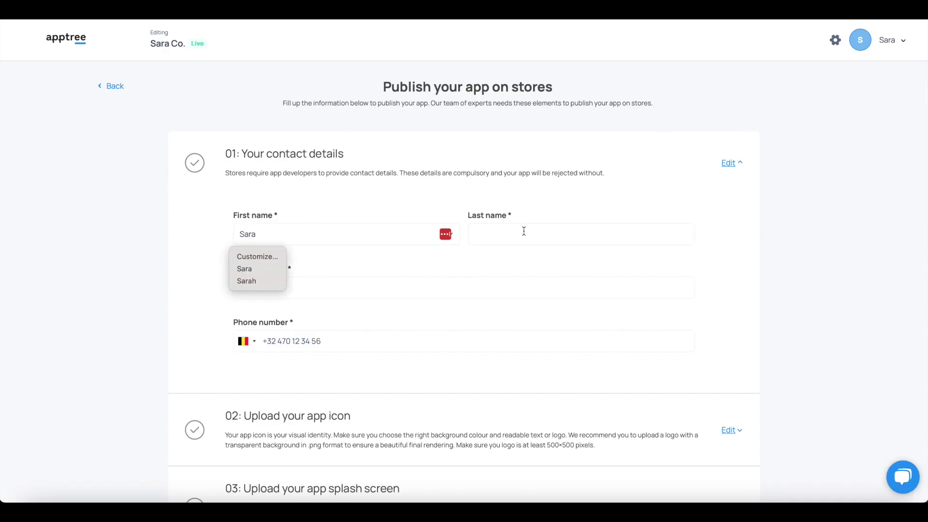
left_click(522, 229)
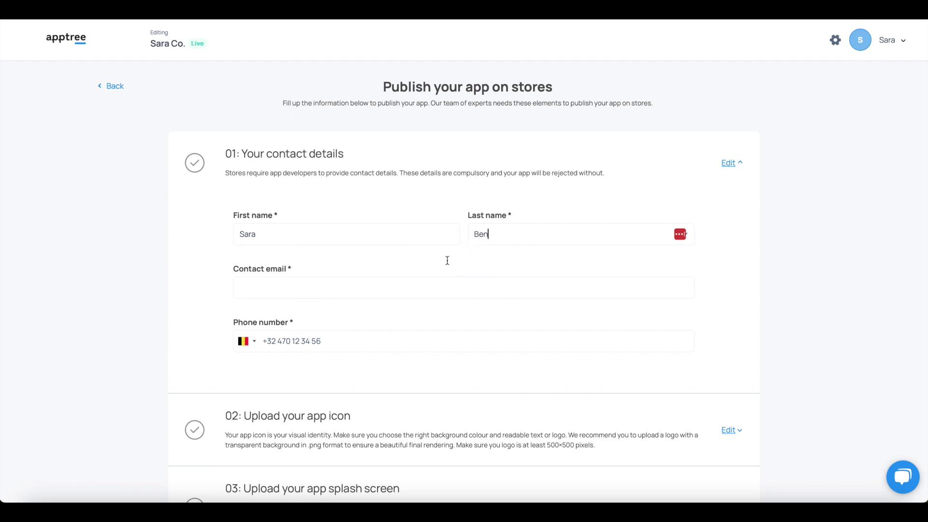
left_click(335, 287)
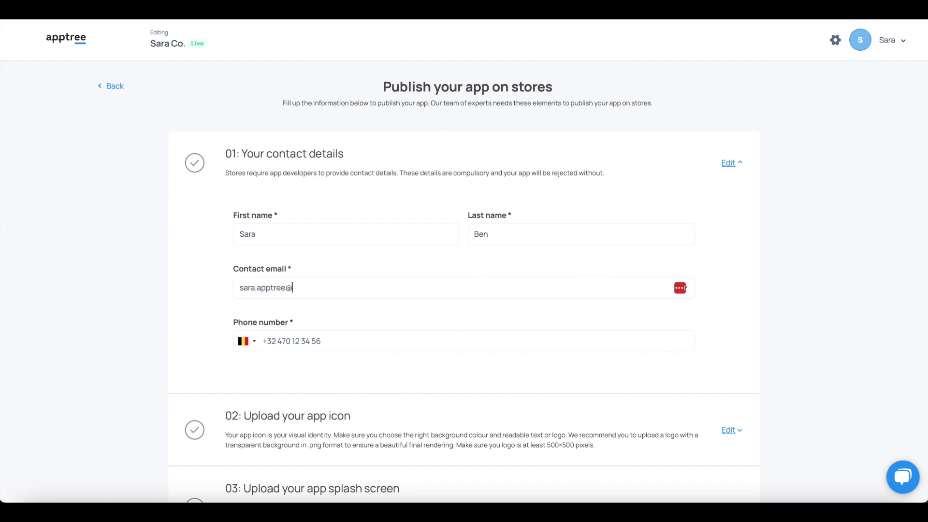
left_click(326, 340)
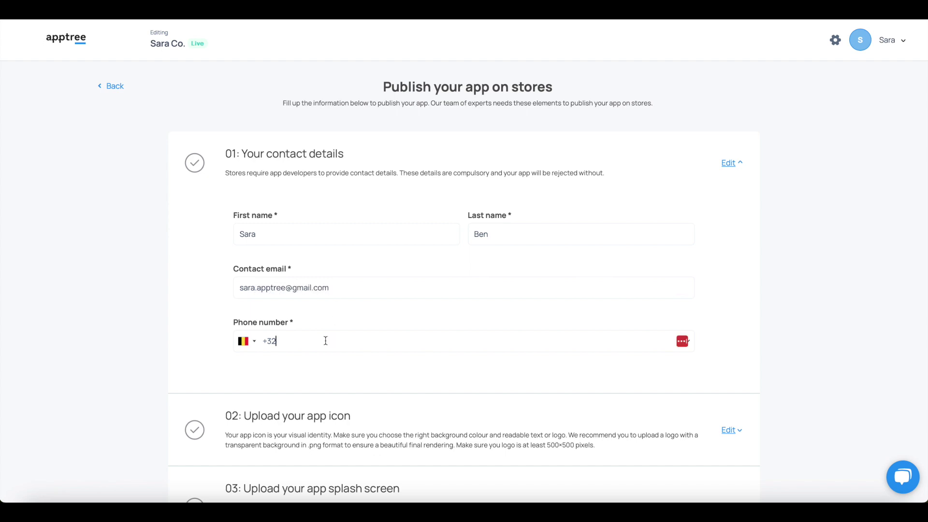
type("22562345")
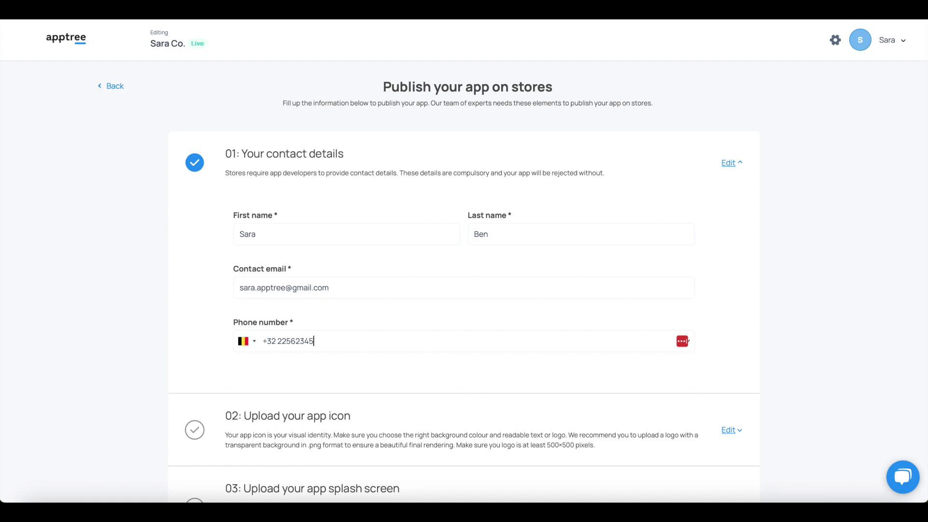
scroll(311, 403, "down", 3)
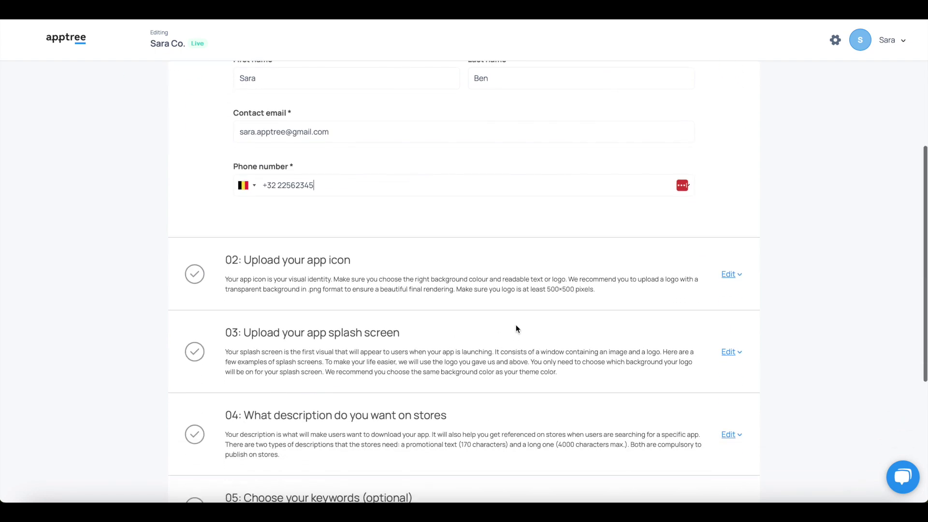
Upload the pink storefront jpeg from Downloads as the app icon logo in section 02.
left_click(727, 274)
scroll(725, 276, "down", 3)
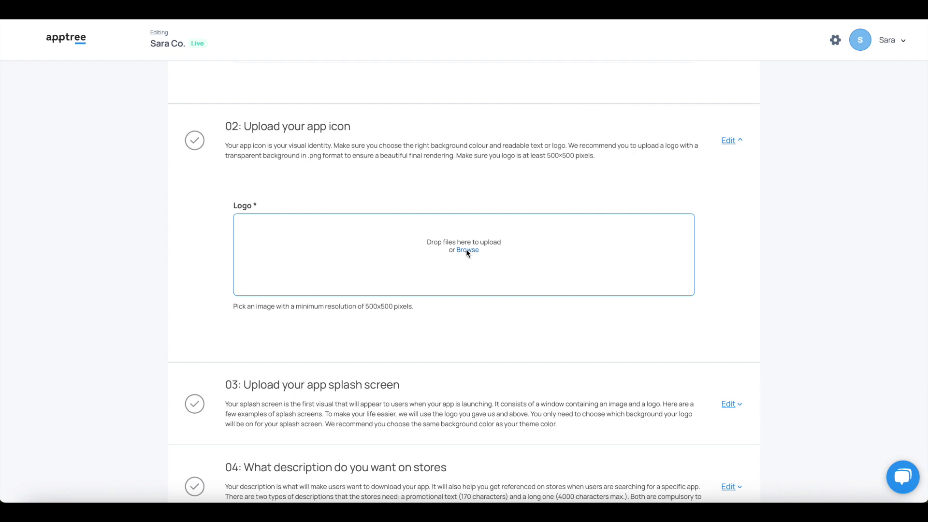
left_click(467, 250)
left_click(398, 186)
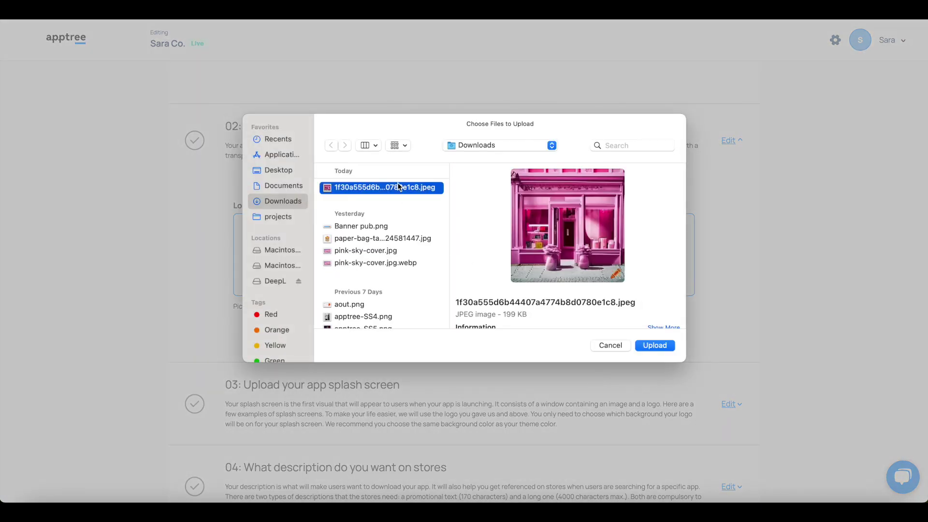
left_click(653, 345)
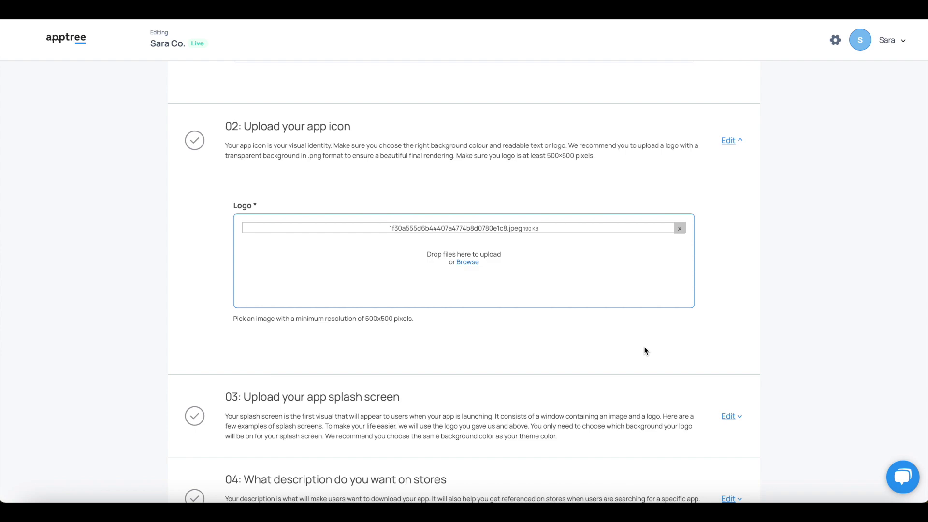
scroll(645, 350, "down", 4)
scroll(645, 350, "down", 6)
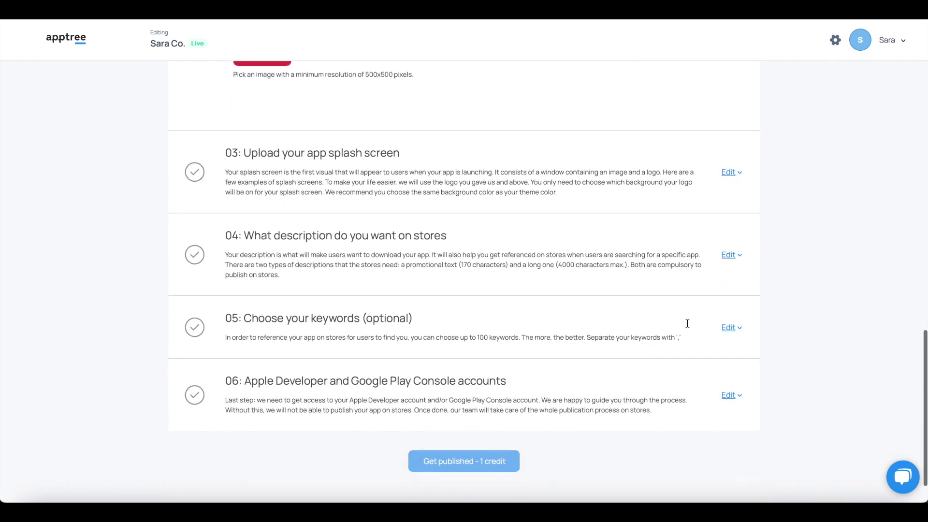
Enter fb2233 as the splash screen background colour in step 03.
left_click(728, 172)
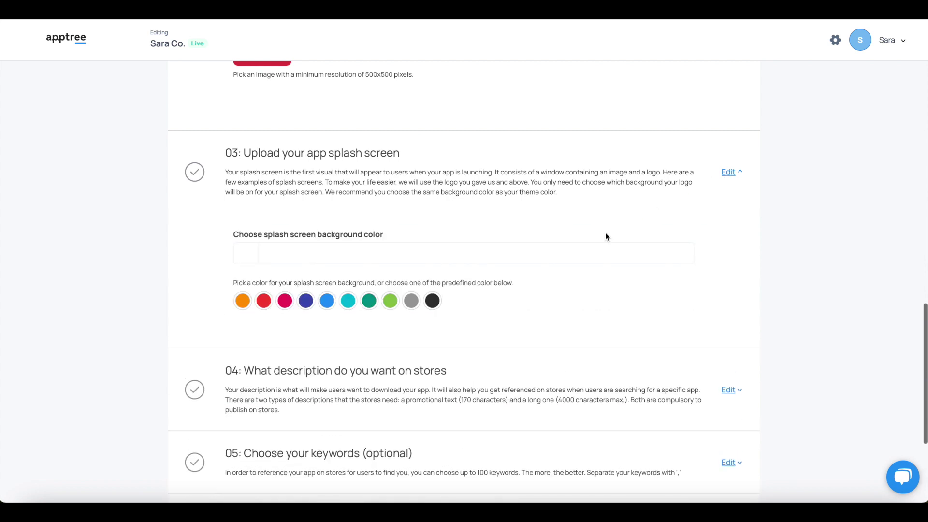
left_click(303, 251)
type("f")
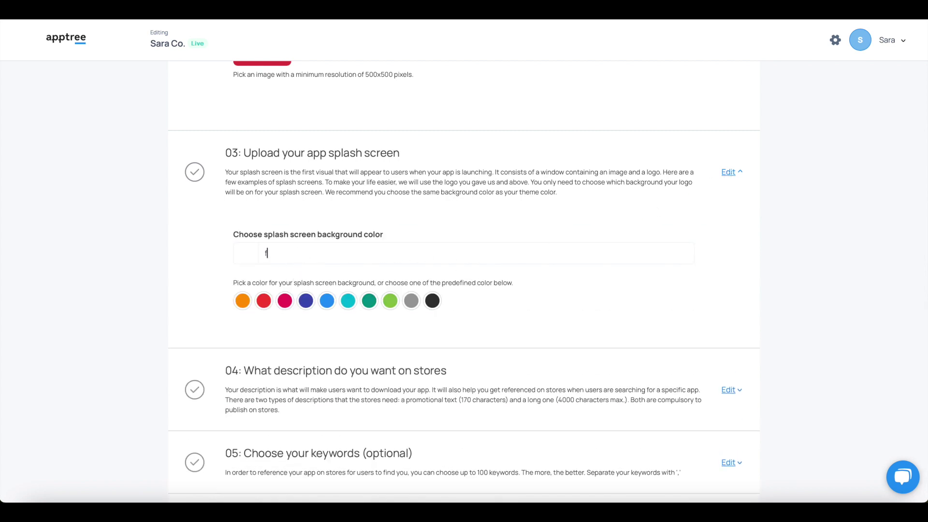
type("b2233")
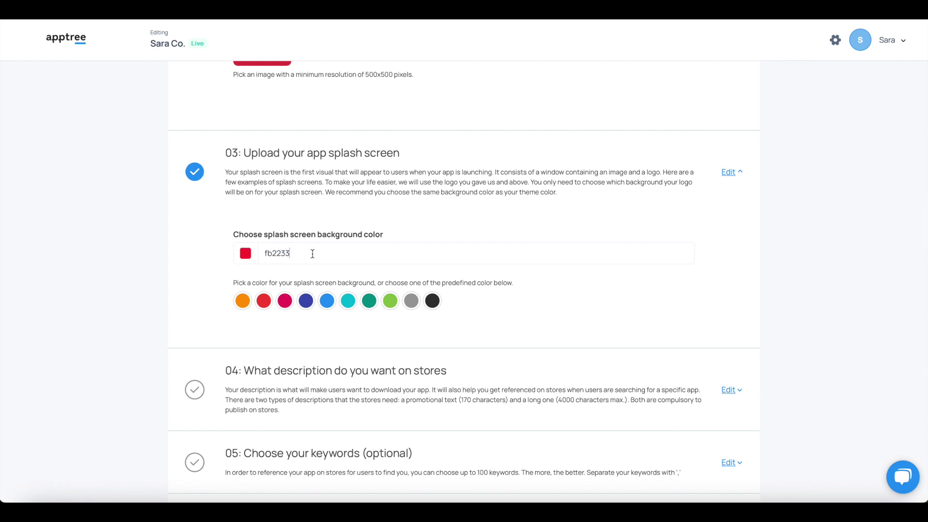
left_click(466, 307)
scroll(466, 306, "down", 2)
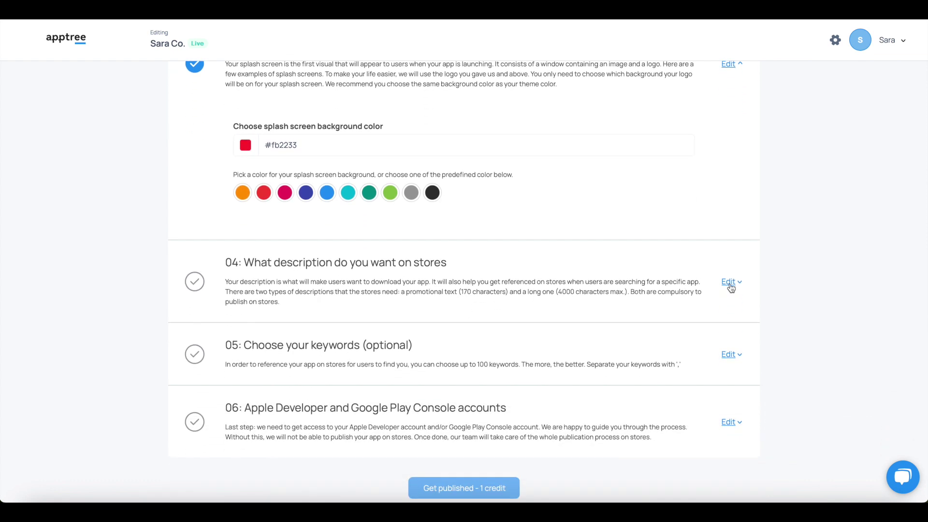
Write the promotional text 'This app is for My Shop and My World products. Download your app now'.
left_click(729, 283)
scroll(457, 353, "down", 3)
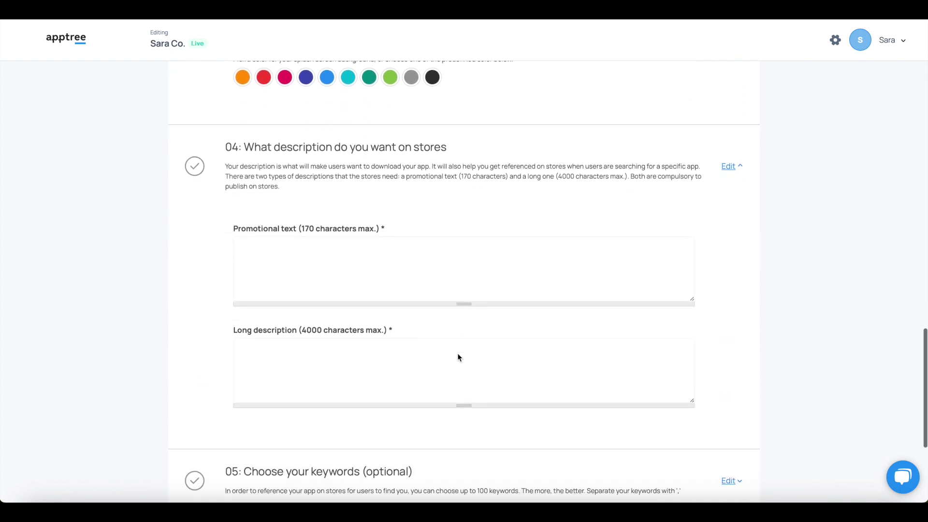
left_click(313, 259)
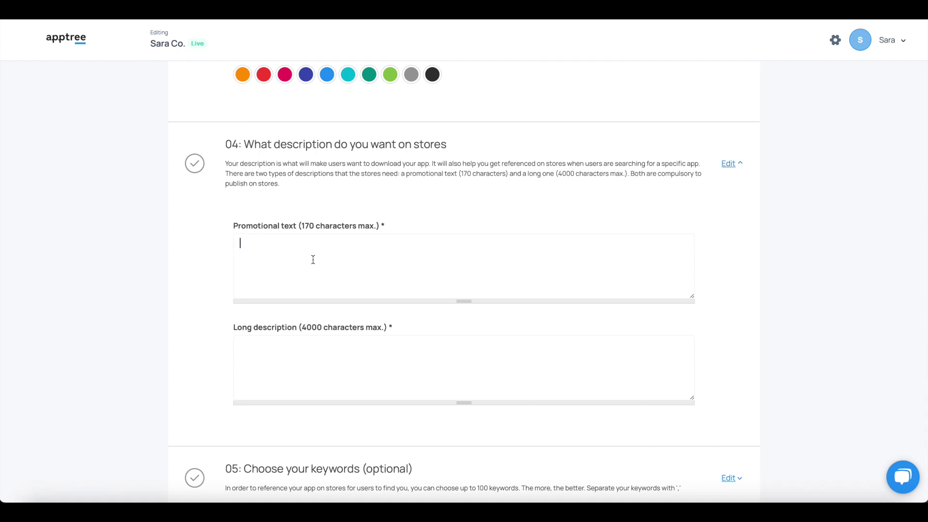
type("This app is for My Shop and My World p")
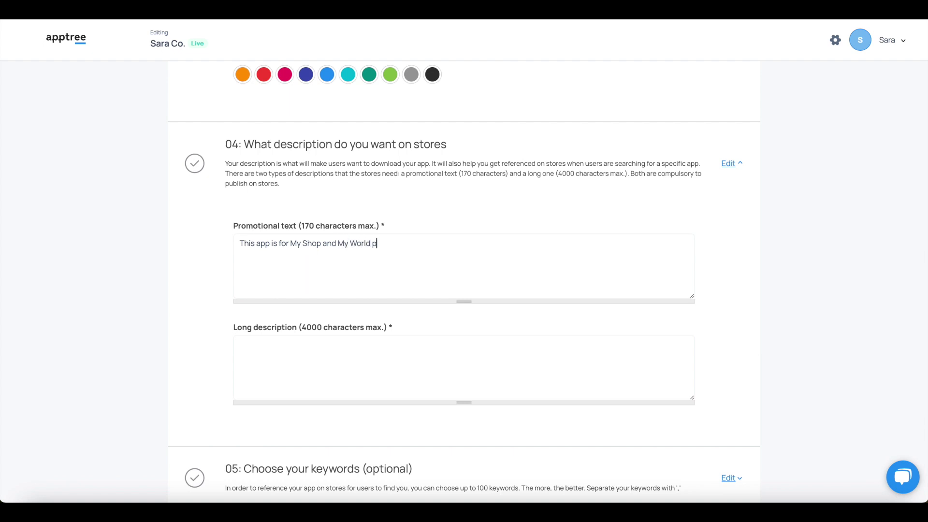
type("roducts. Download your app now!")
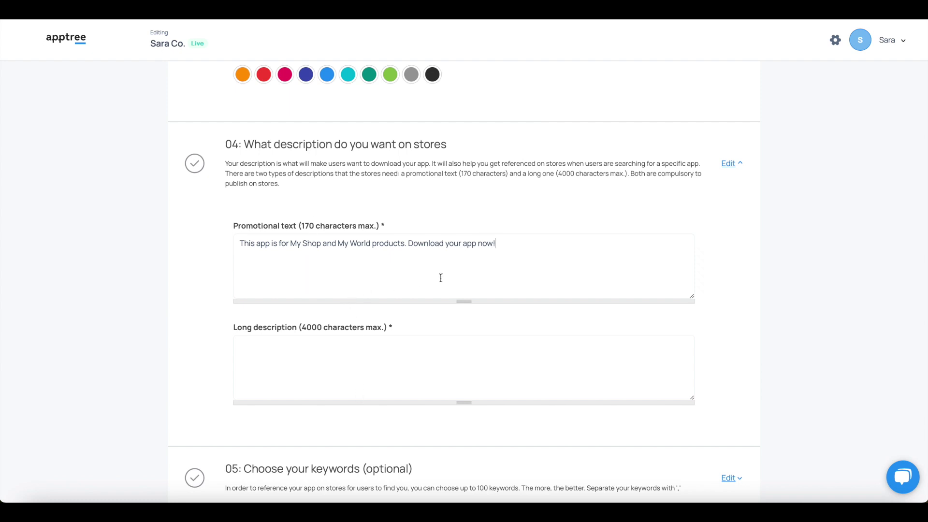
Copy the promotional text into the Long description box.
left_click_drag(517, 244, 226, 240)
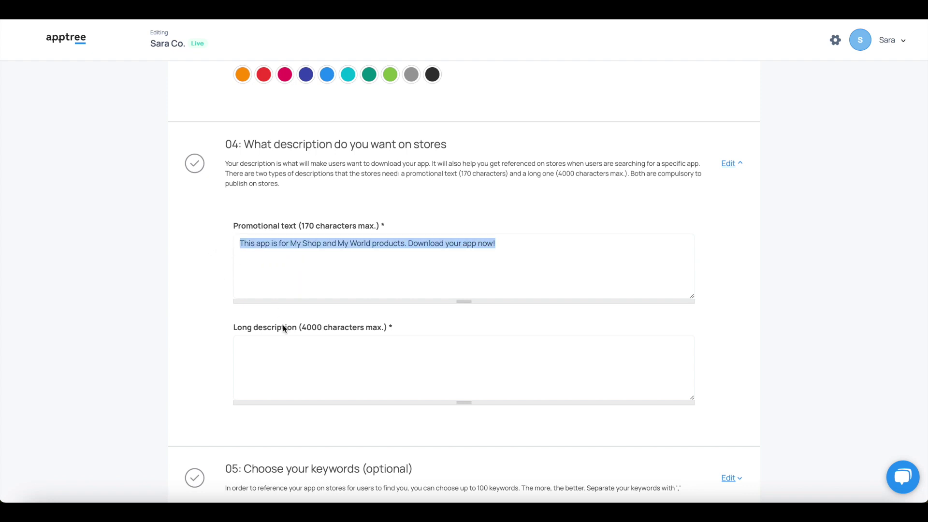
left_click(290, 340)
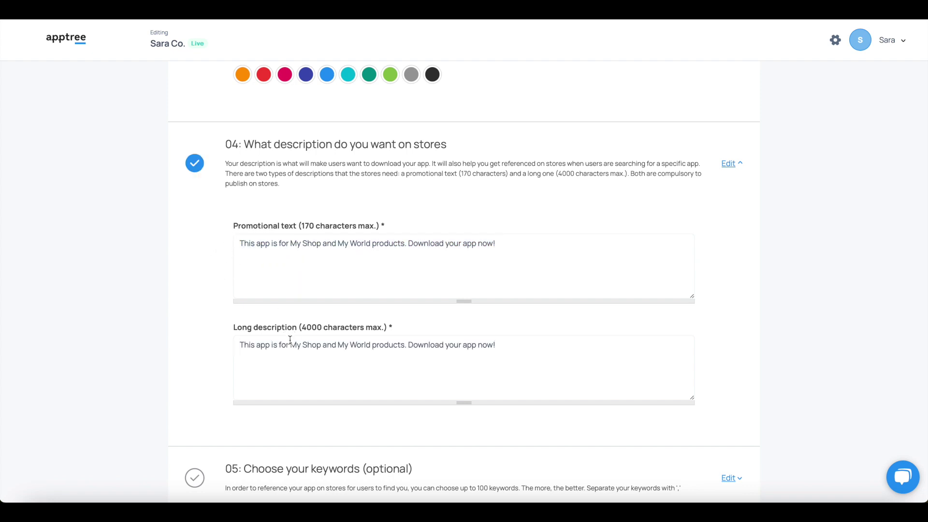
scroll(290, 340, "down", 4)
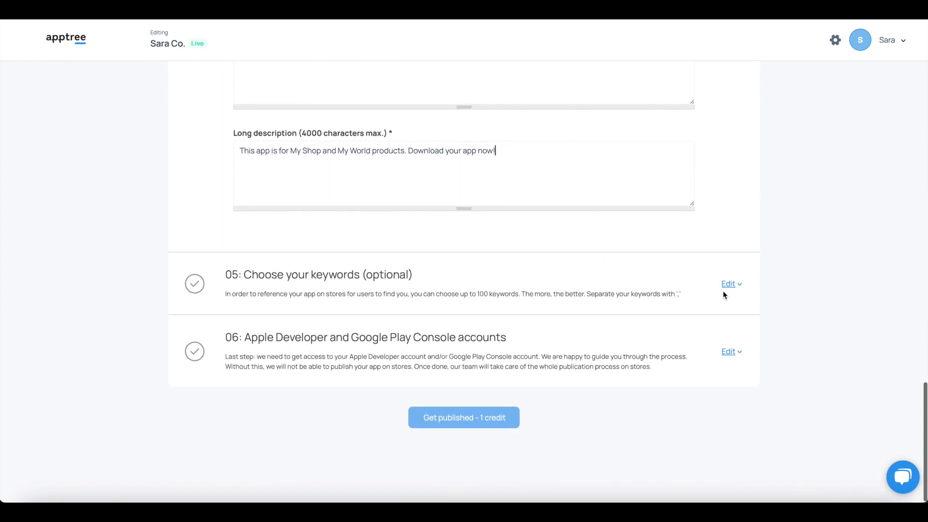
Enter the keywords pink, shop, sweets, candy, chocolate in section 05.
scroll(526, 318, "down", 2)
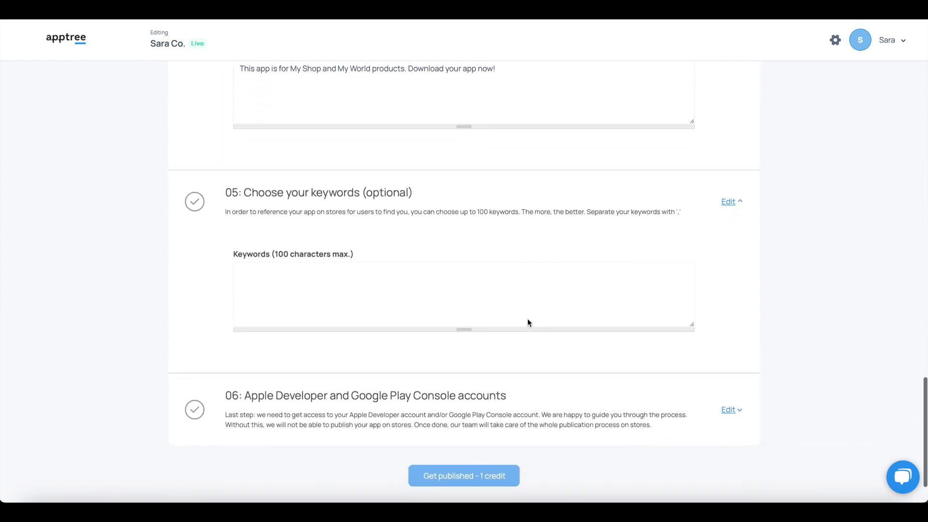
scroll(528, 319, "down", 1)
left_click(502, 266)
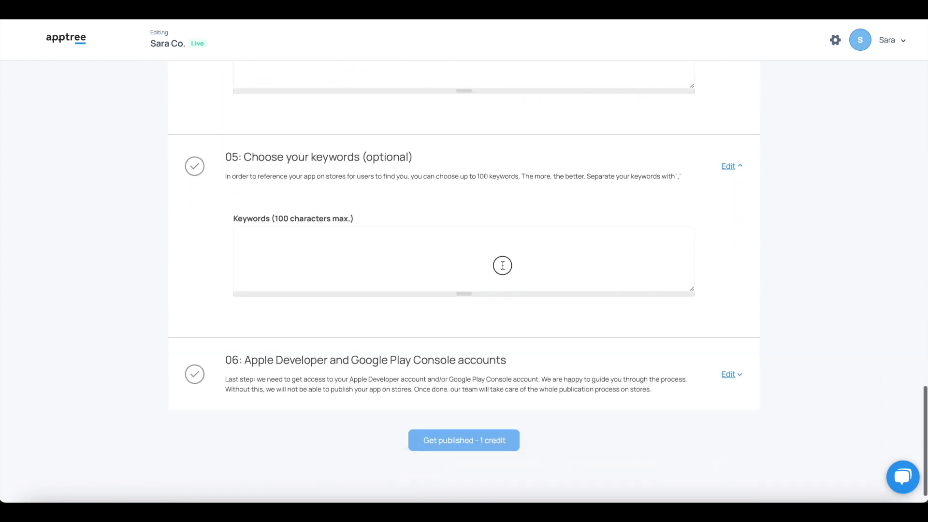
type("p")
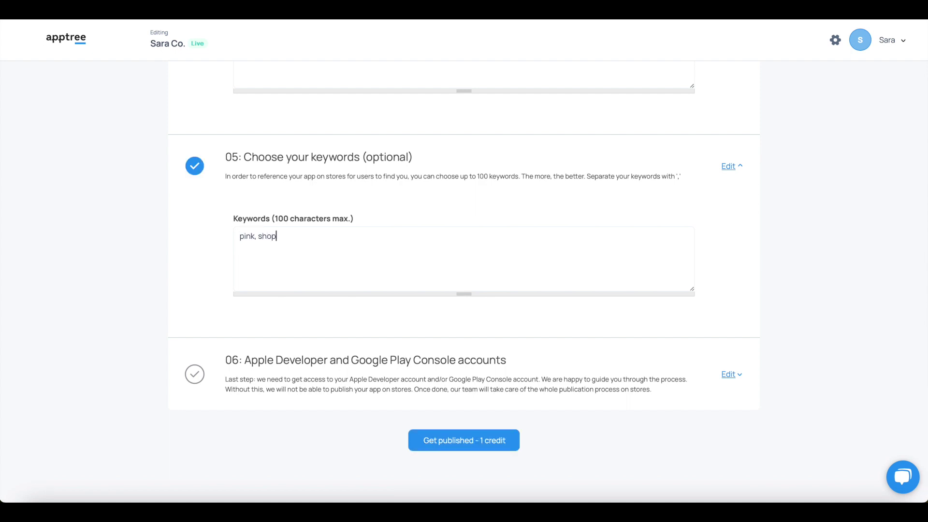
type("lnk, shop, sweets, candy, chocolate")
scroll(515, 260, "down", 1)
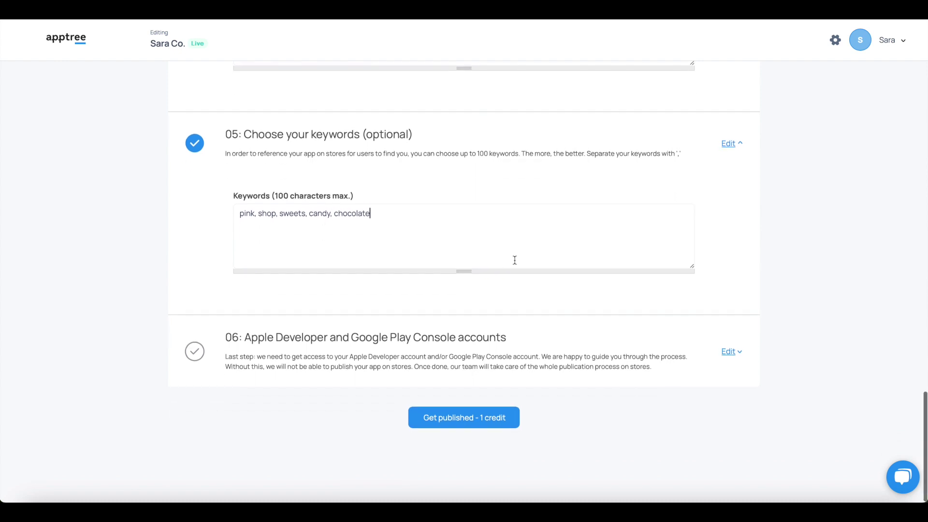
Expand section 06 and open the Apple Developer setup tutorial link in a new tab.
left_click(728, 352)
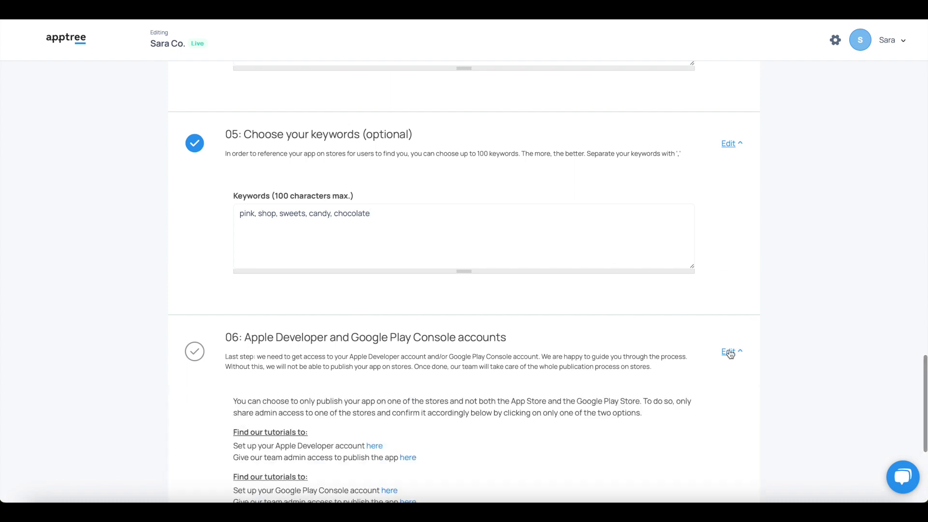
scroll(560, 359, "down", 7)
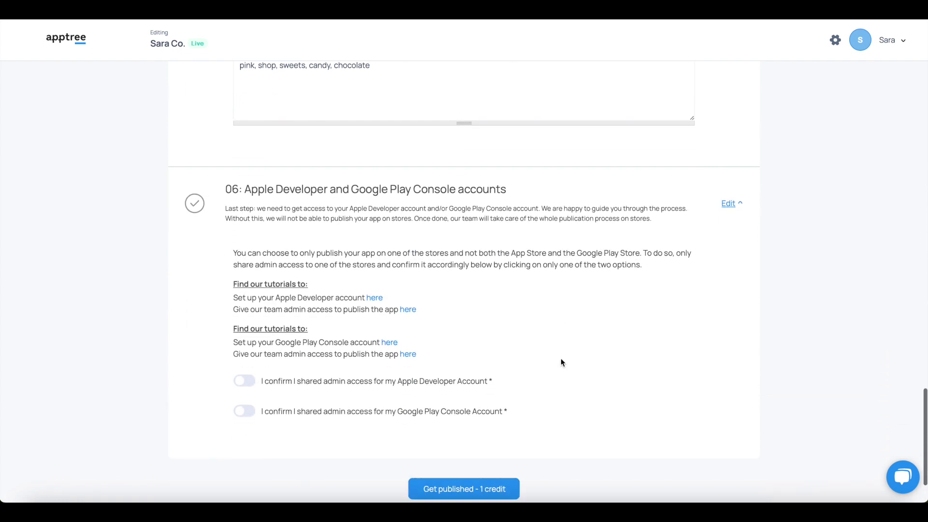
scroll(560, 358, "down", 1)
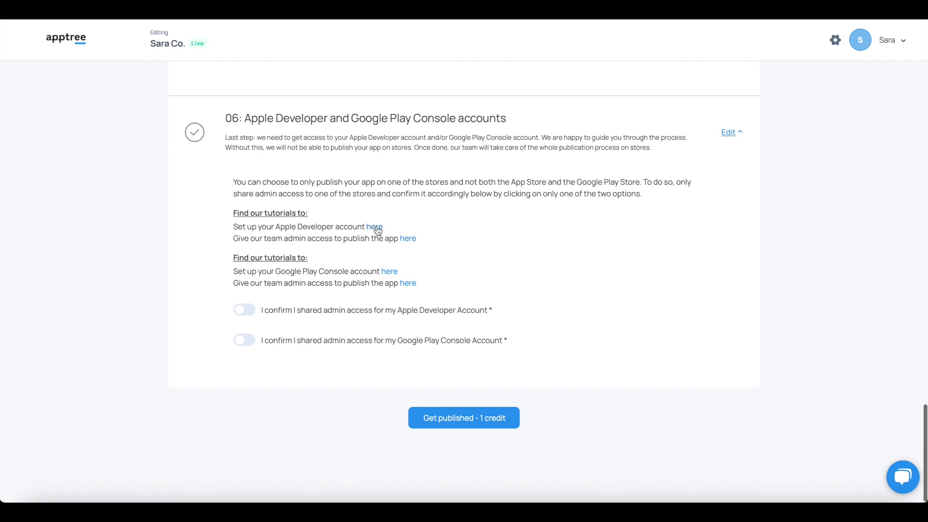
right_click(377, 229)
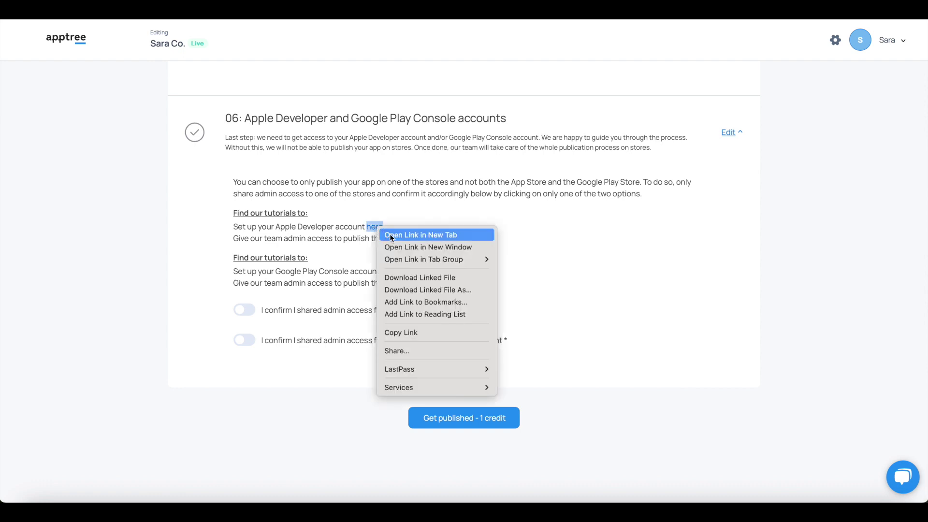
left_click(390, 235)
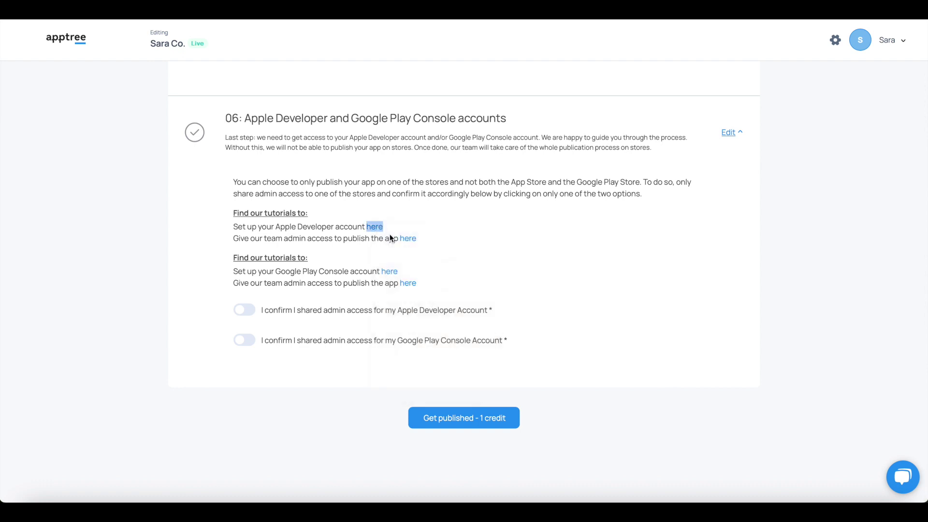
Read through the Apple Developer account setup tutorial.
left_click(220, 20)
scroll(370, 349, "down", 10)
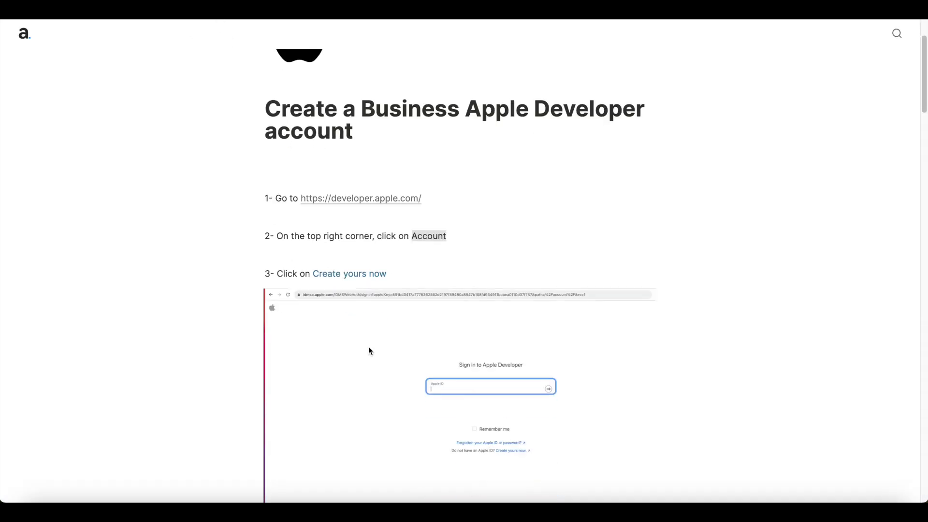
scroll(369, 349, "down", 13)
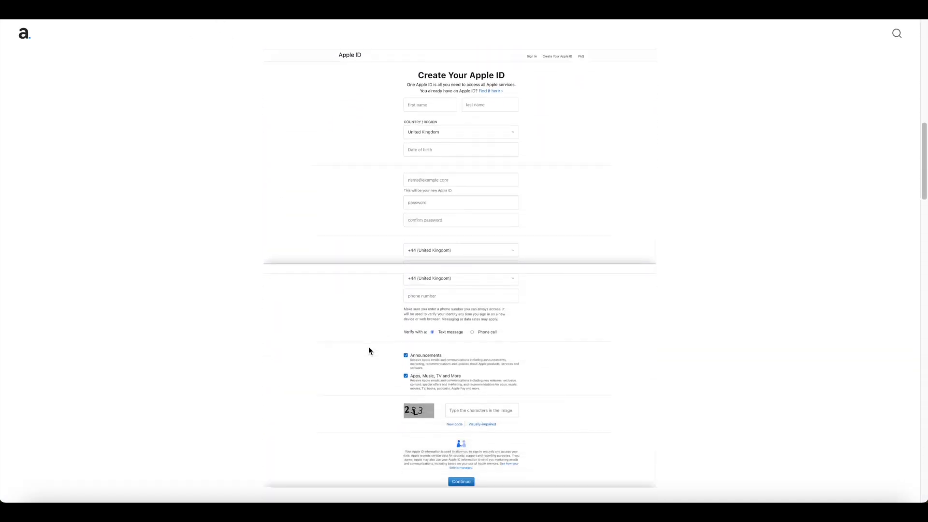
scroll(368, 346, "down", 13)
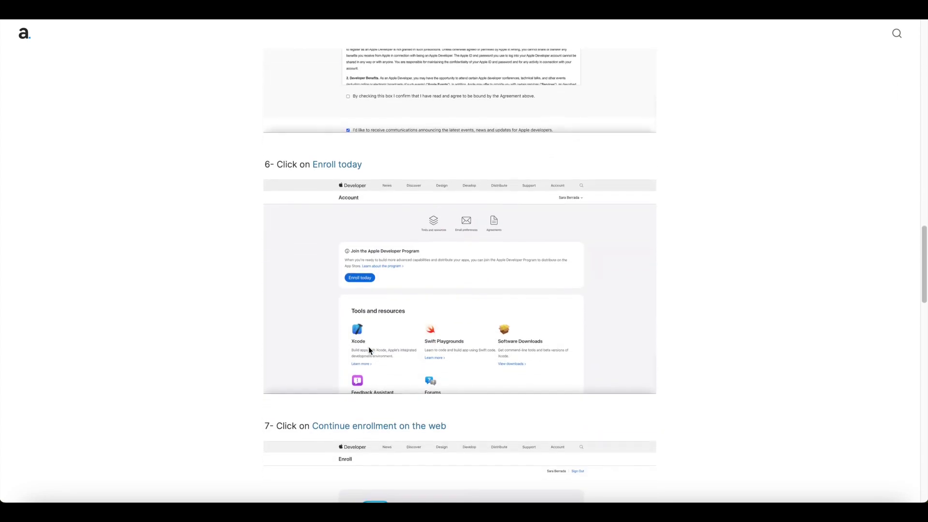
scroll(368, 346, "down", 9)
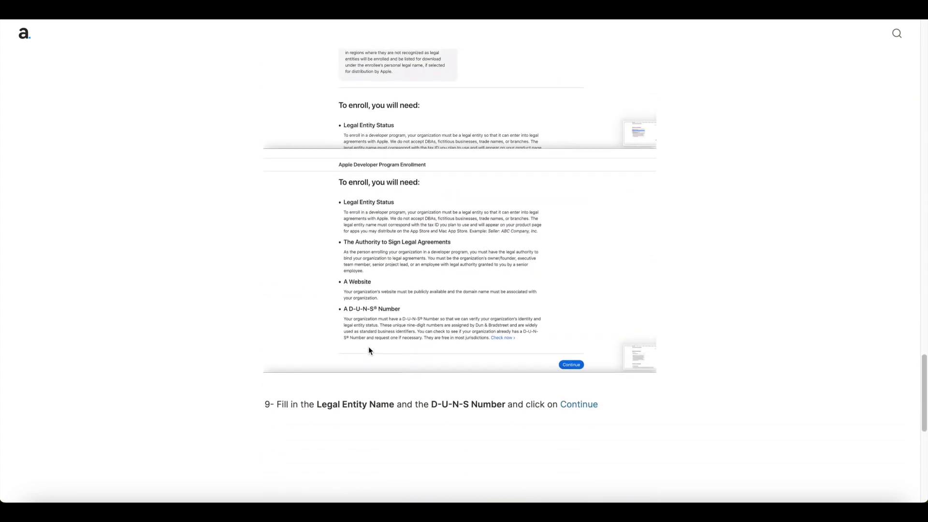
scroll(368, 346, "down", 5)
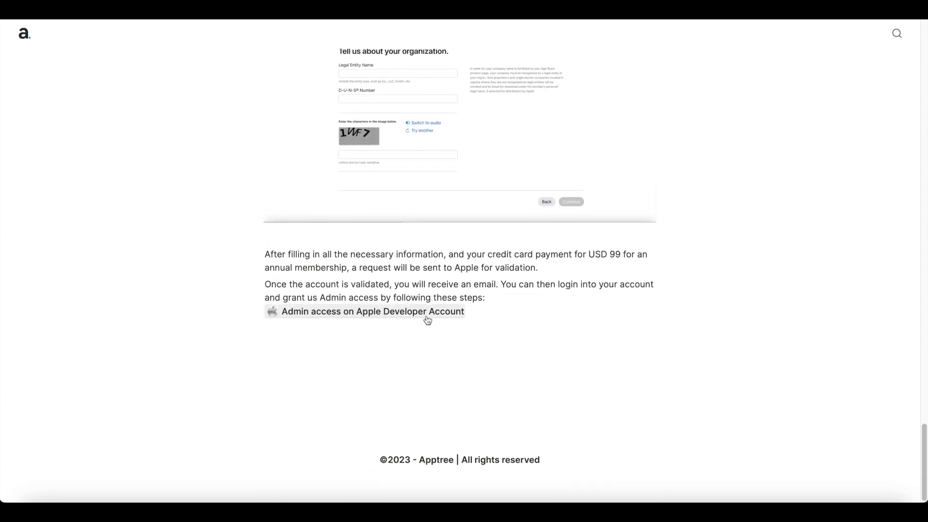
Open and review the Apple Developer admin access guide.
left_click(391, 317)
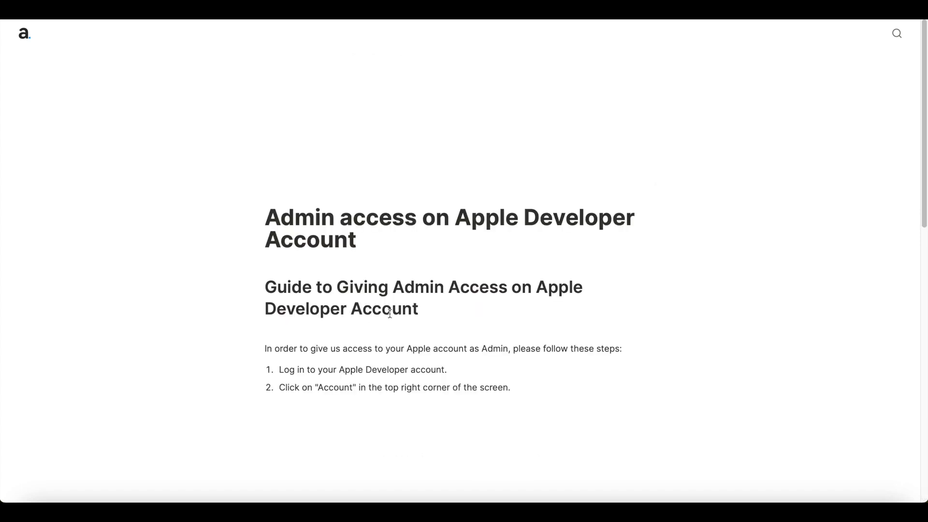
scroll(389, 313, "down", 12)
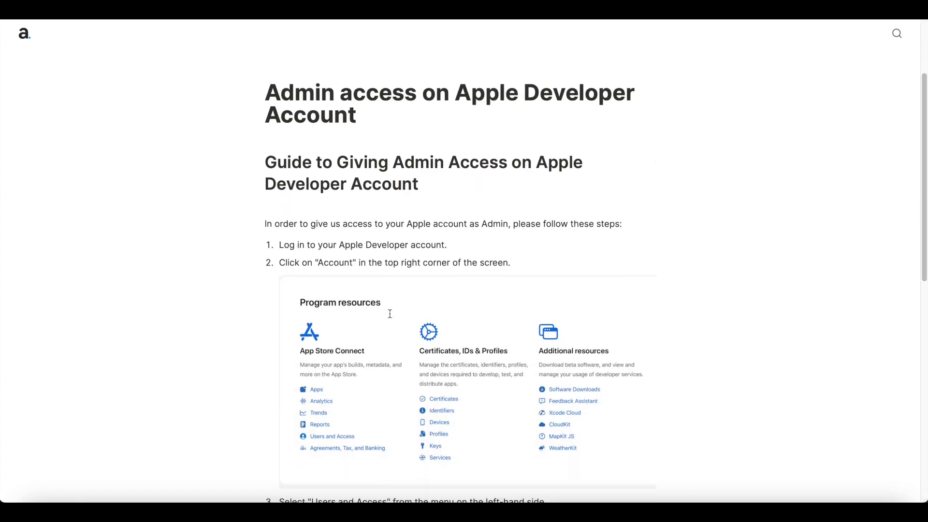
scroll(390, 315, "up", 15)
scroll(391, 314, "up", 2)
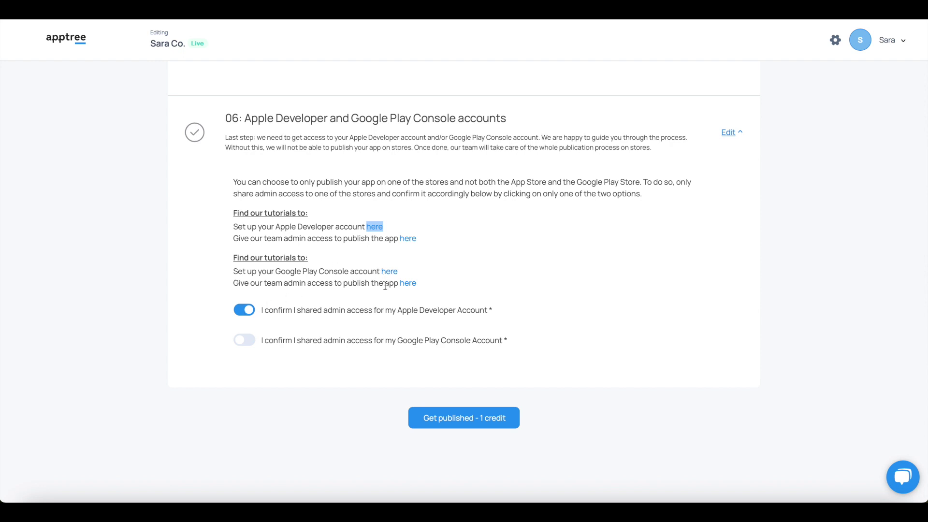
Turn on the Google Play Console admin-access toggle and submit with 'Get published - 1 credit'.
left_click(241, 341)
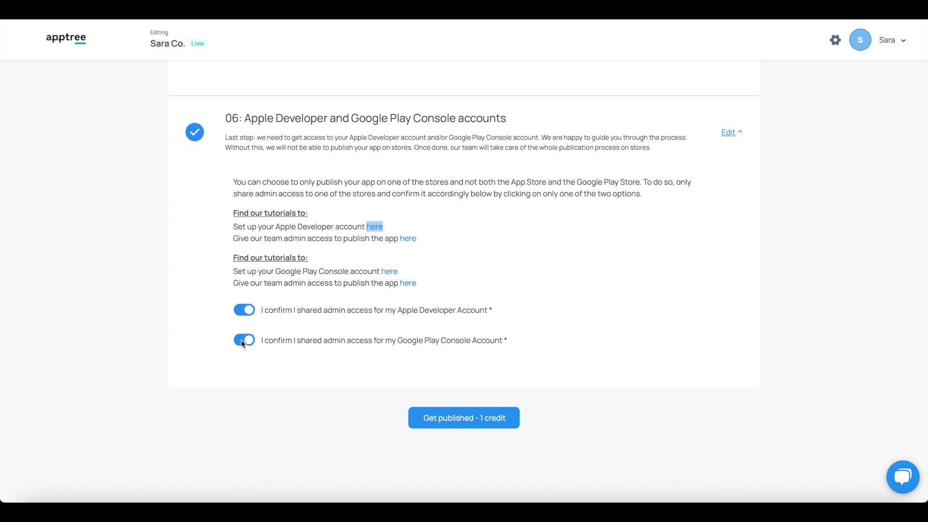
left_click(445, 425)
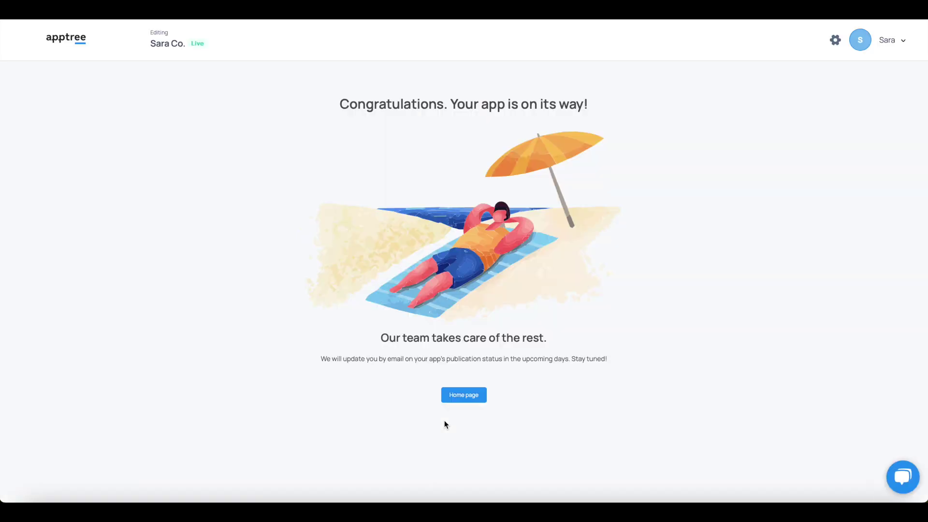
Return to the Apptree home page and select the app in the Your apps list.
left_click(465, 399)
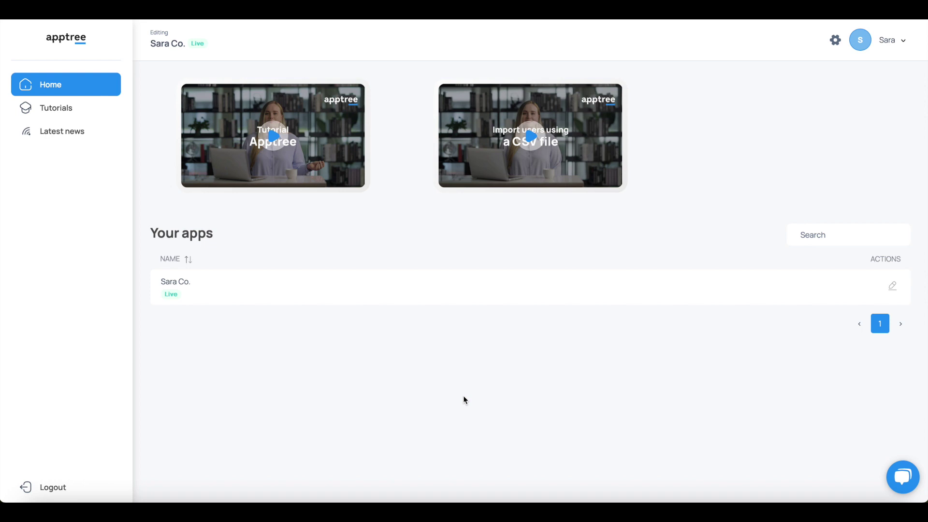
left_click(182, 288)
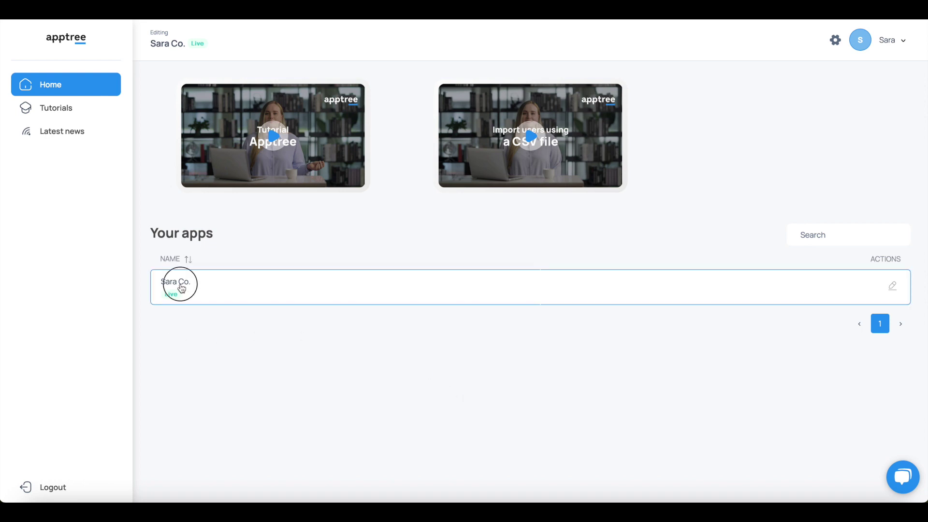